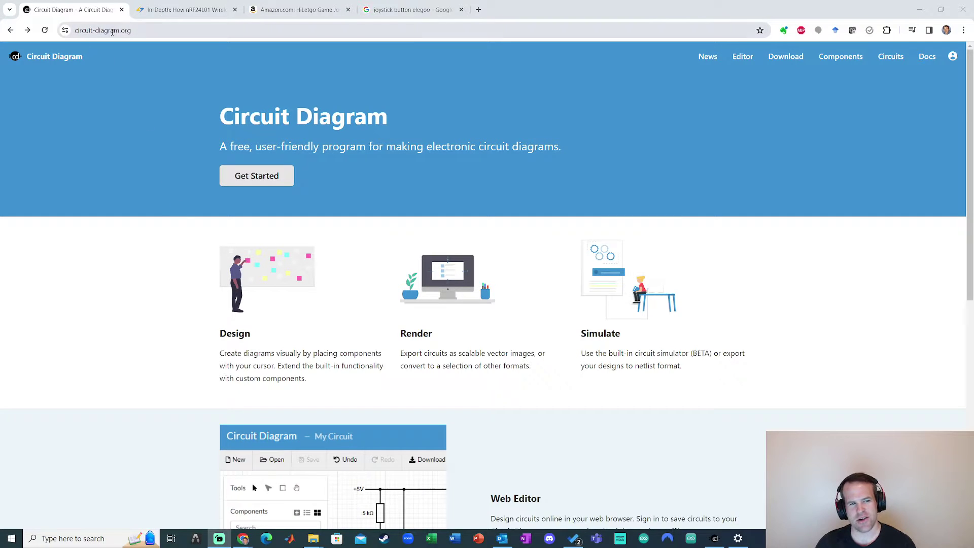
Select the whole circuit-diagram.org web address in the browser's address bar.
click(199, 30)
click(199, 30)
key(ctrl+a)
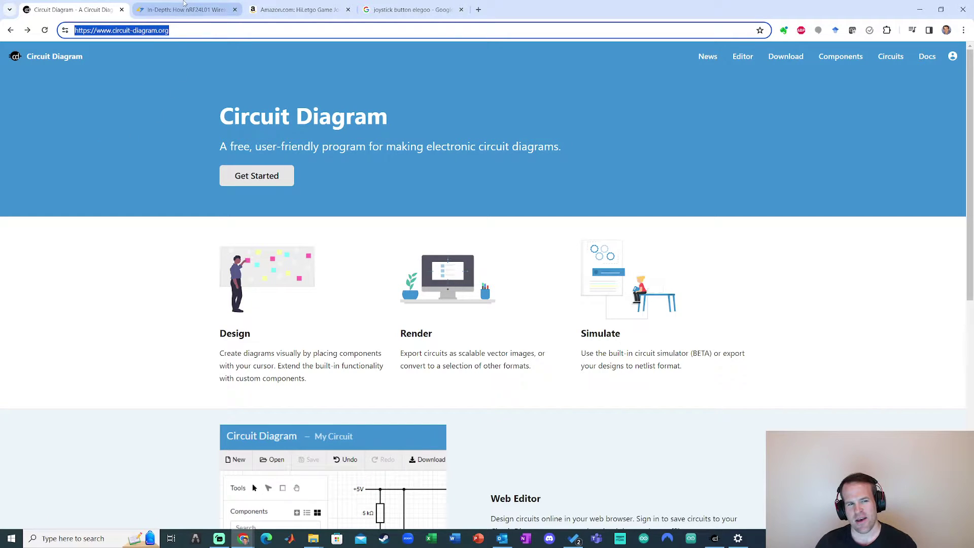
Switch to the nRF24L01 article and scroll down to its Arduino UNO wiring diagram.
click(184, 7)
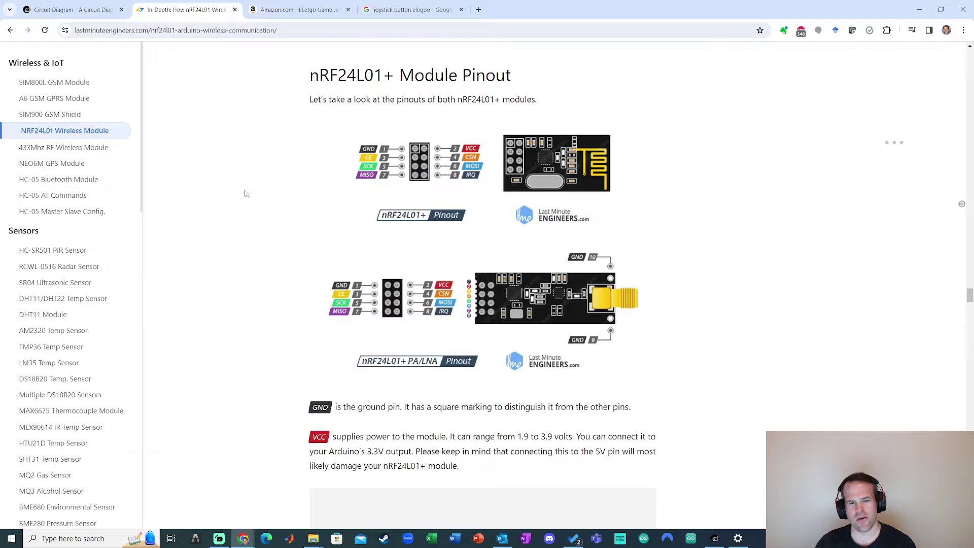
scroll(345, 266, down, 6)
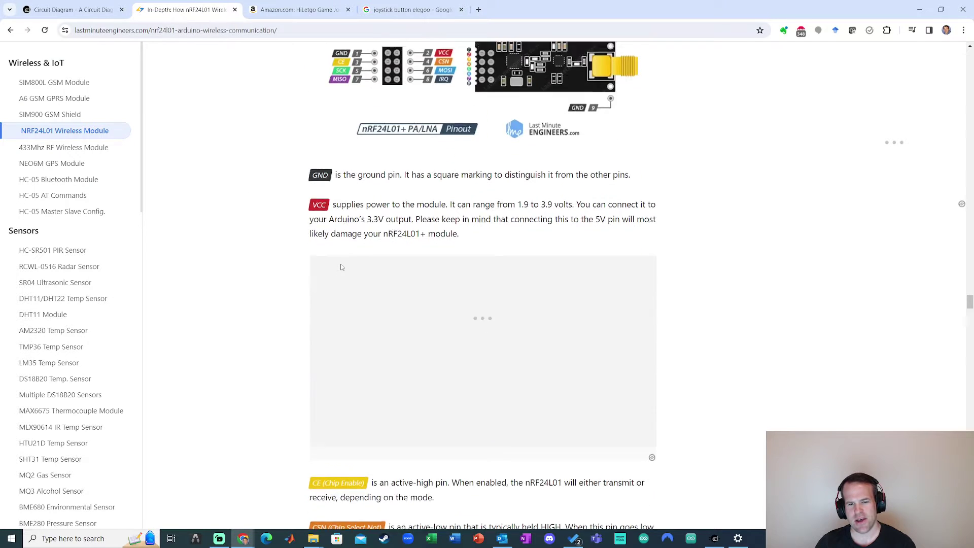
scroll(341, 266, down, 20)
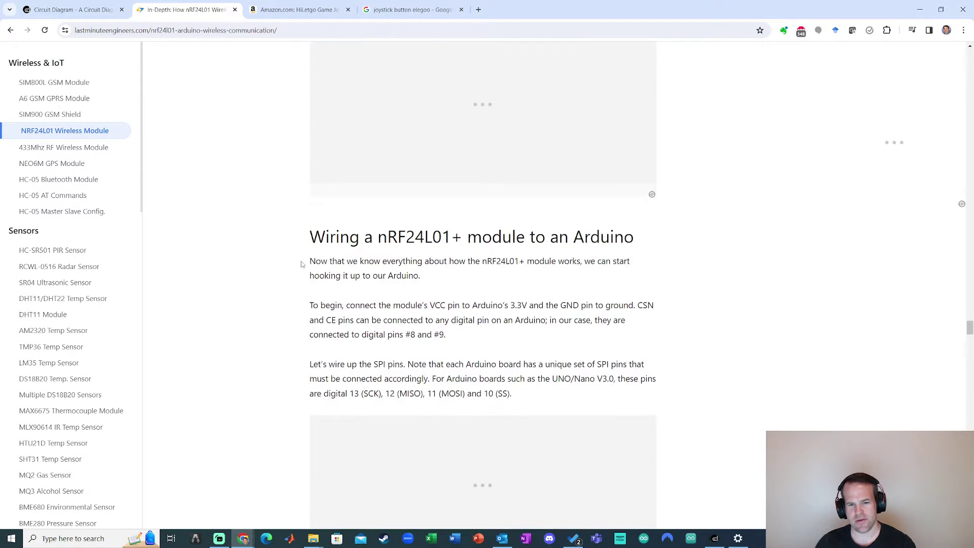
scroll(302, 263, down, 15)
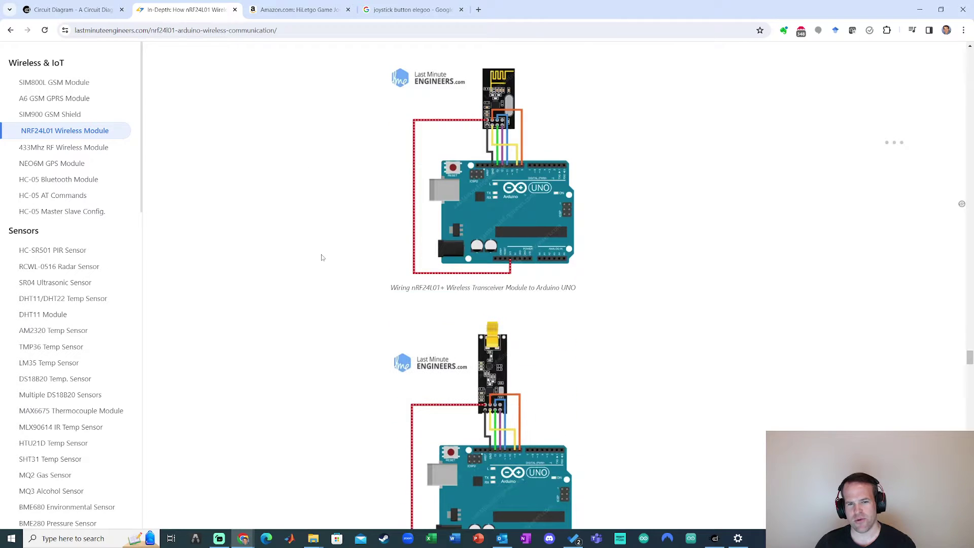
scroll(592, 262, down, 1)
scroll(591, 249, up, 1)
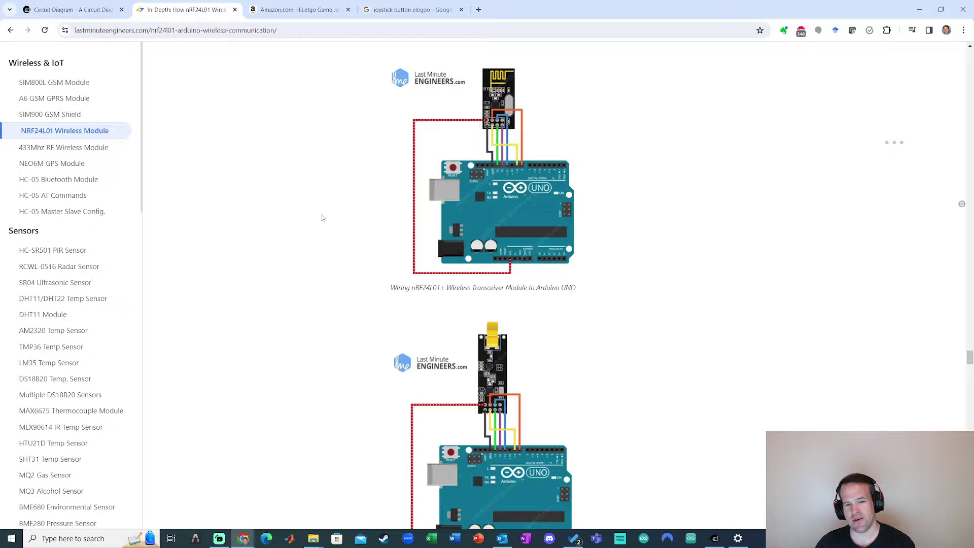
Return to the Circuit Diagram site and start a blank Untitled Circuit in the web editor.
click(68, 10)
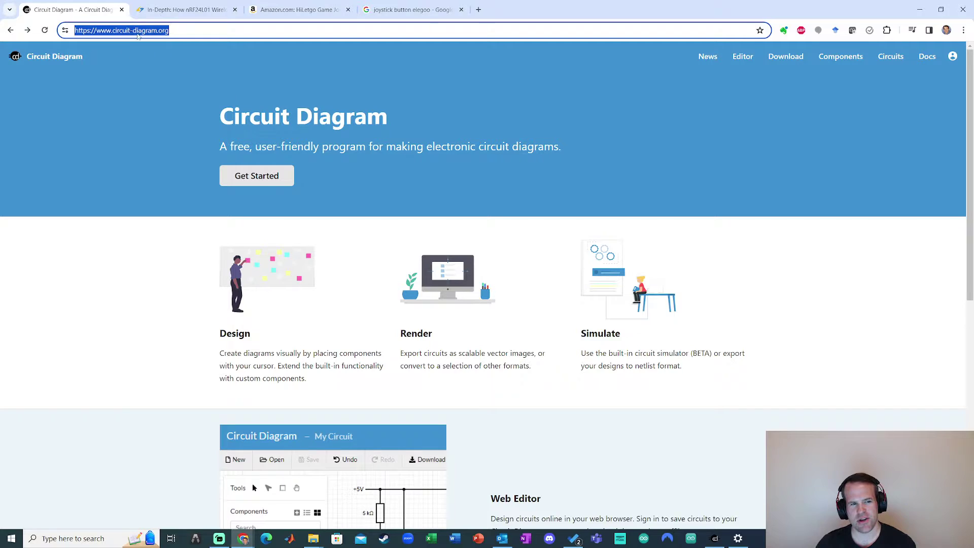
click(180, 32)
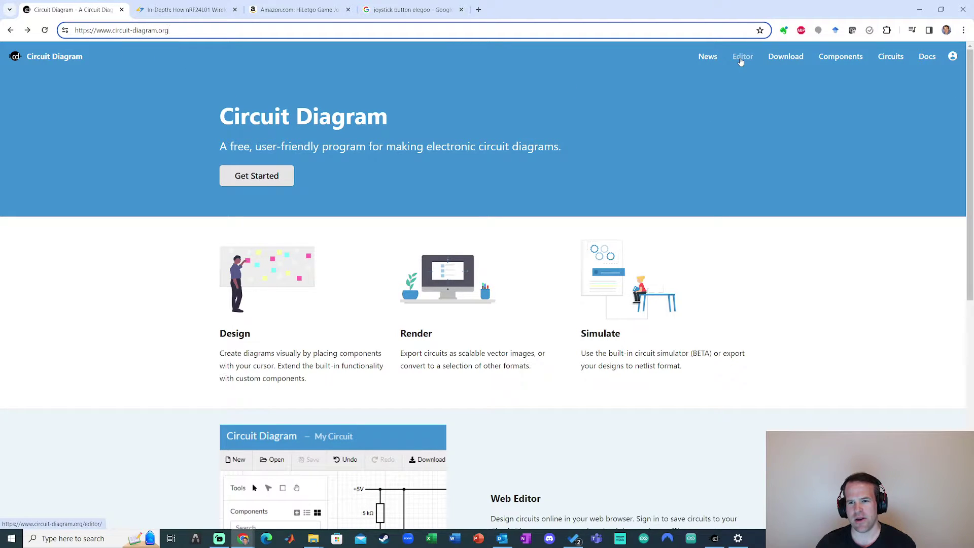
click(741, 58)
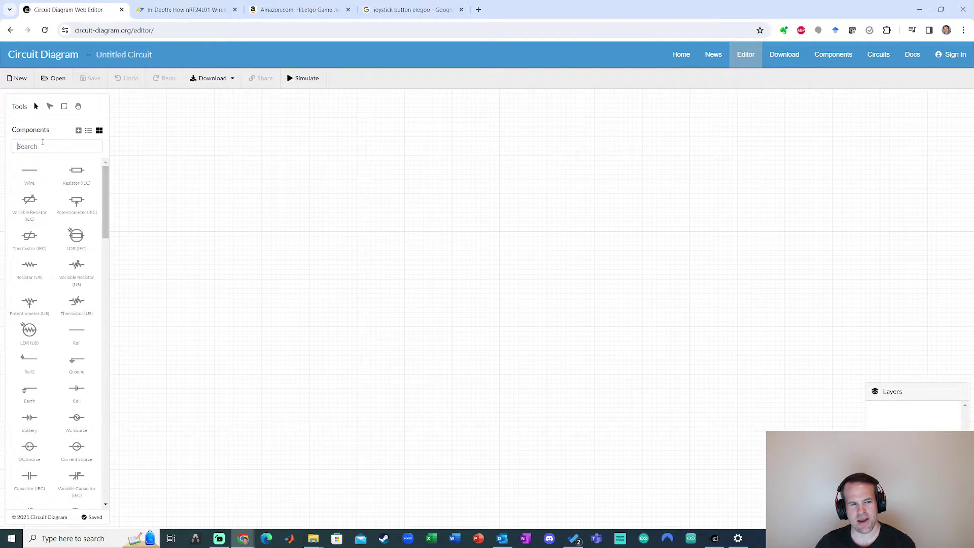
Search 'arduin', place an Arduino Uno near the canvas centre, and nudge it slightly lower.
click(97, 146)
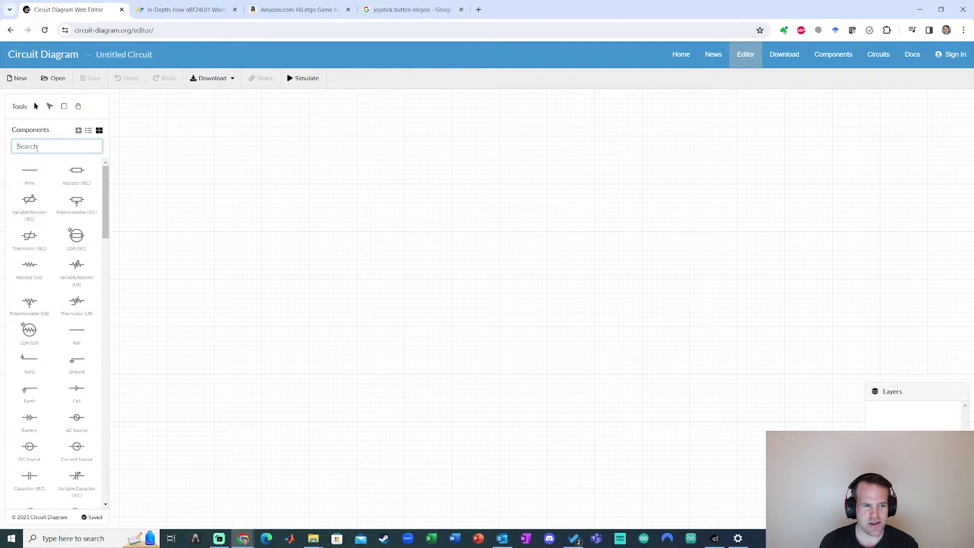
text(arduin)
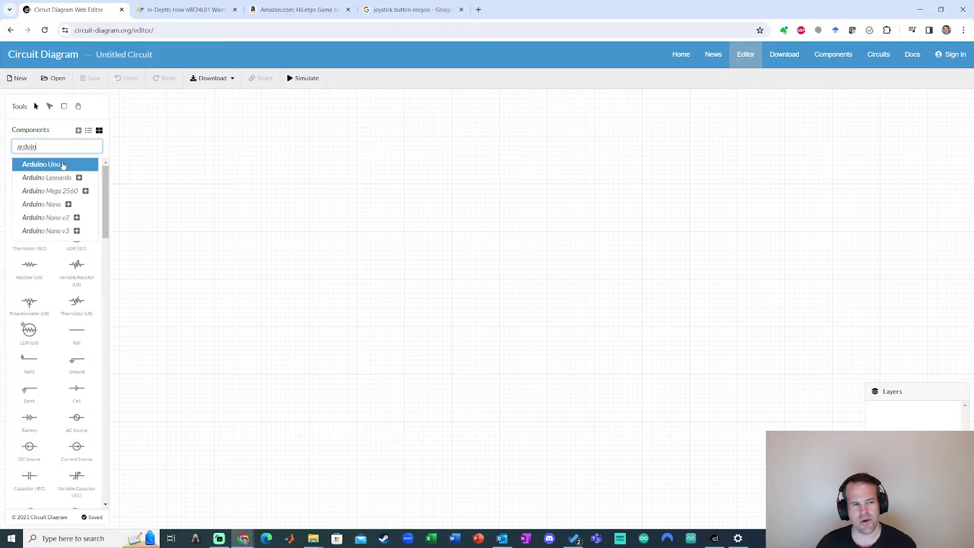
click(62, 165)
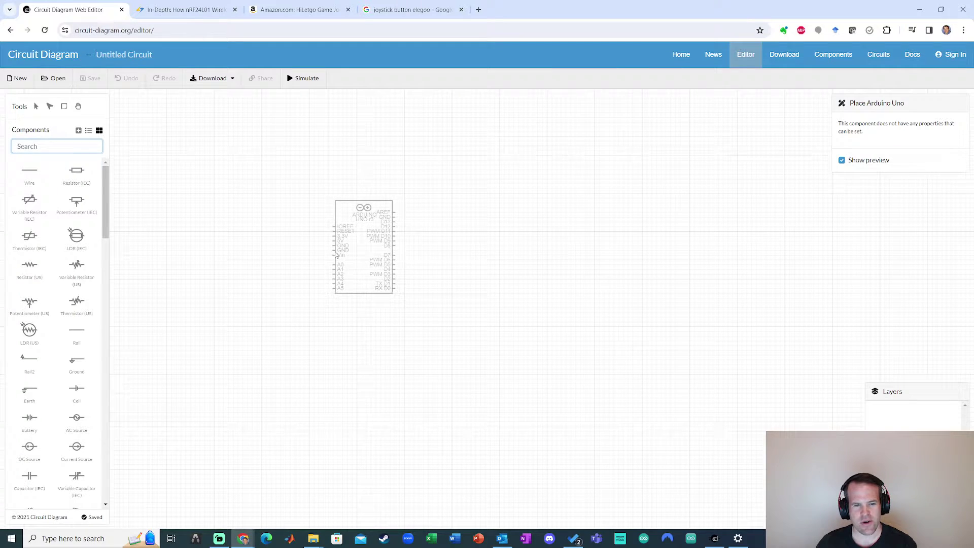
click(336, 255)
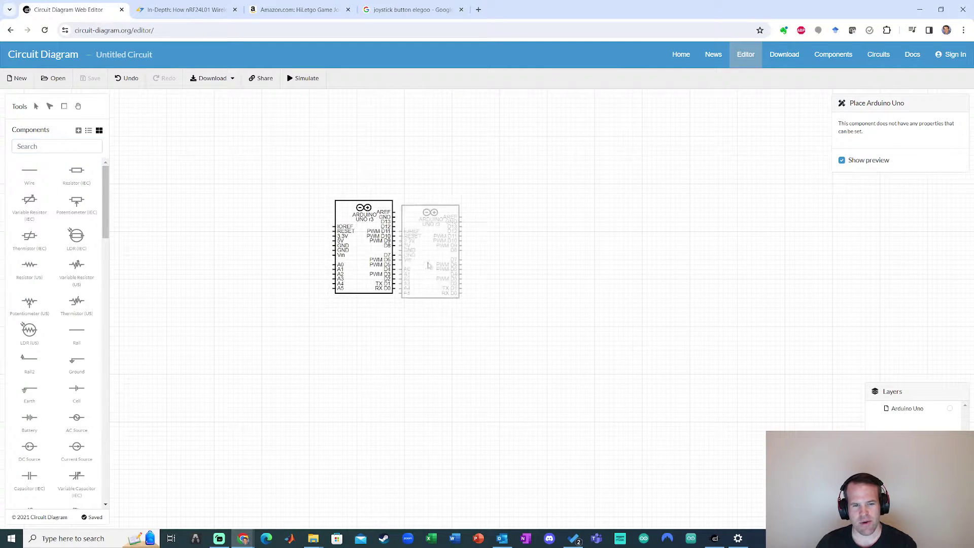
click(36, 108)
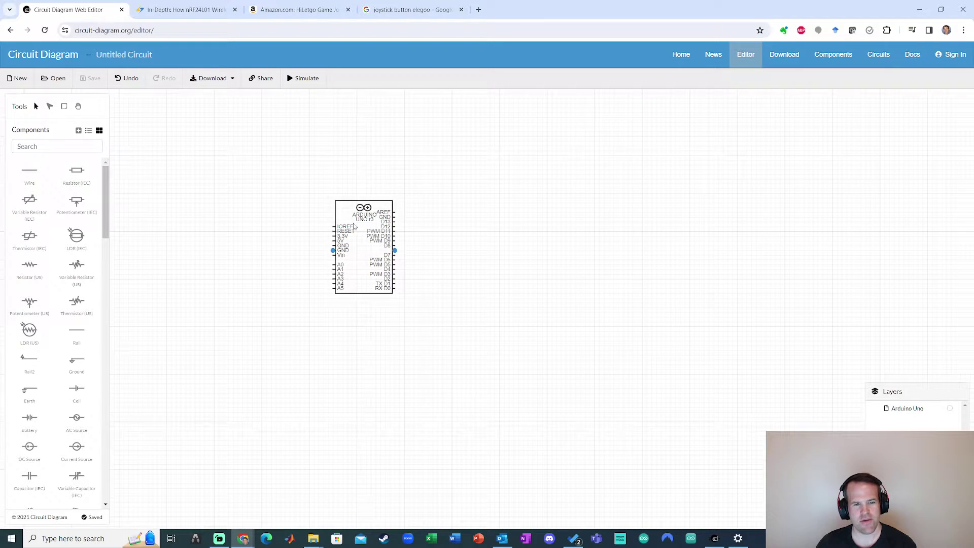
mouse_move(365, 243)
mouse_down()
mouse_move(330, 213)
mouse_move(337, 259)
mouse_move(370, 257)
mouse_up()
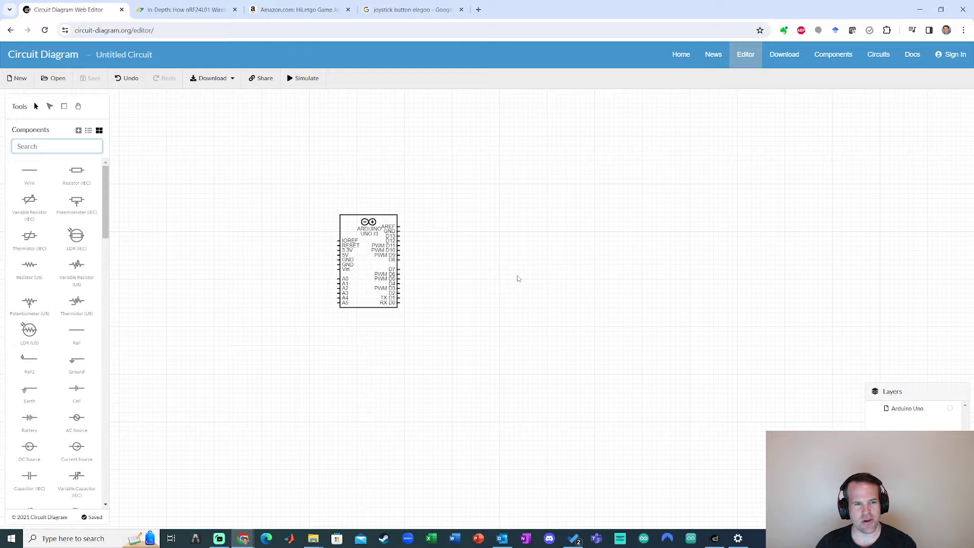
Review the article's nRF24L01+ pin-connection table and wiring image, then return to the editor.
click(181, 10)
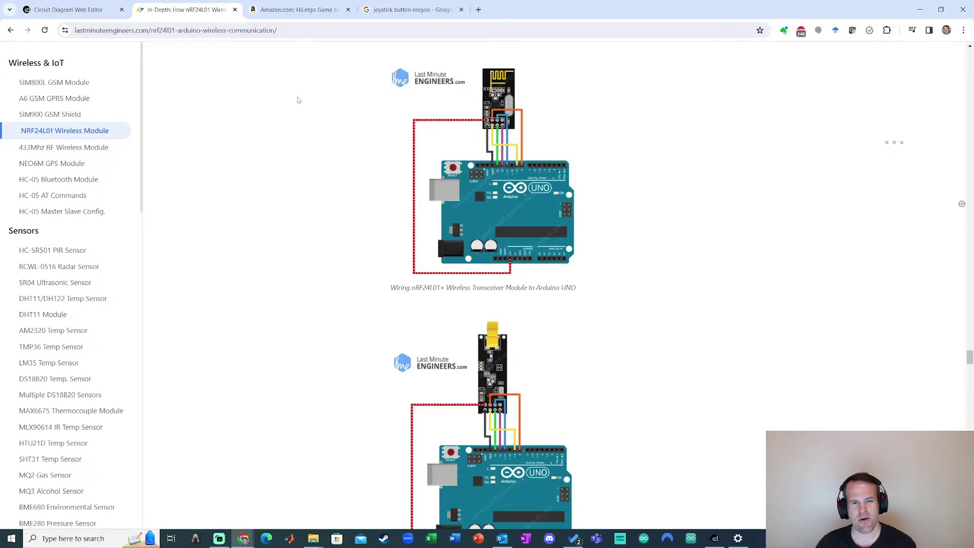
scroll(309, 229, up, 5)
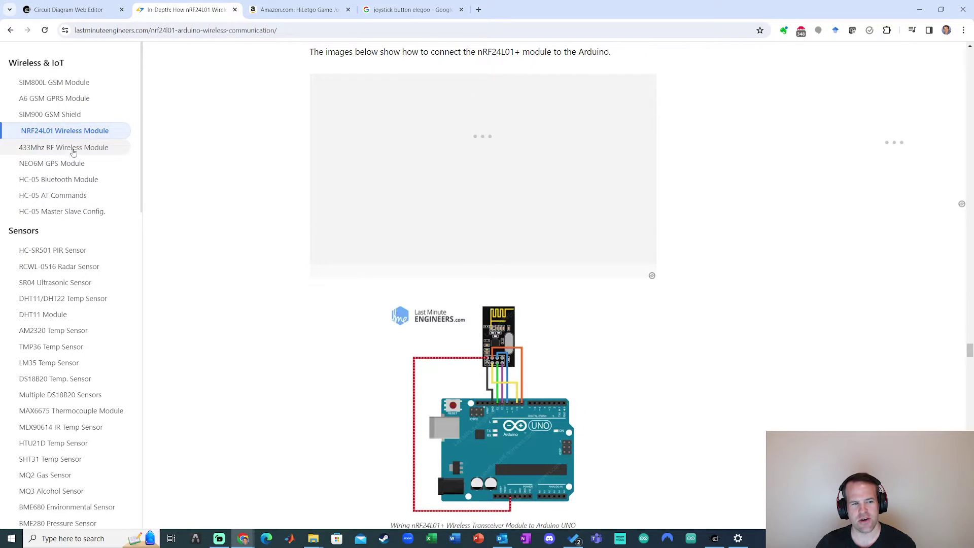
scroll(280, 199, up, 5)
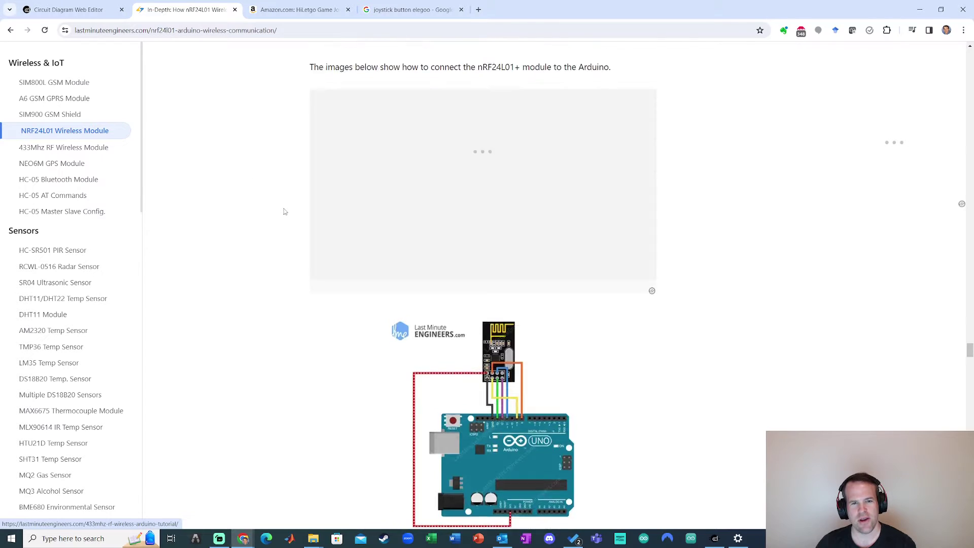
scroll(355, 234, up, 2)
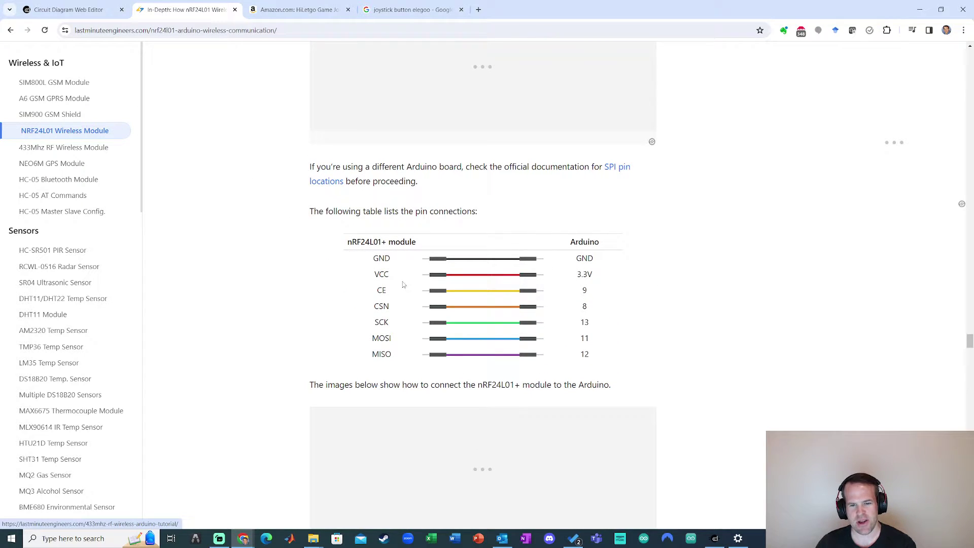
scroll(568, 320, up, 14)
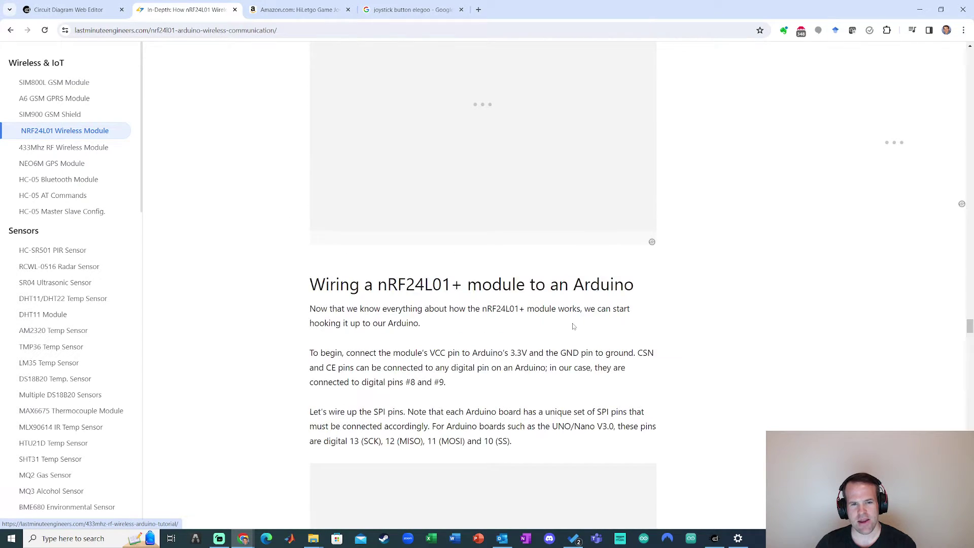
scroll(573, 326, up, 18)
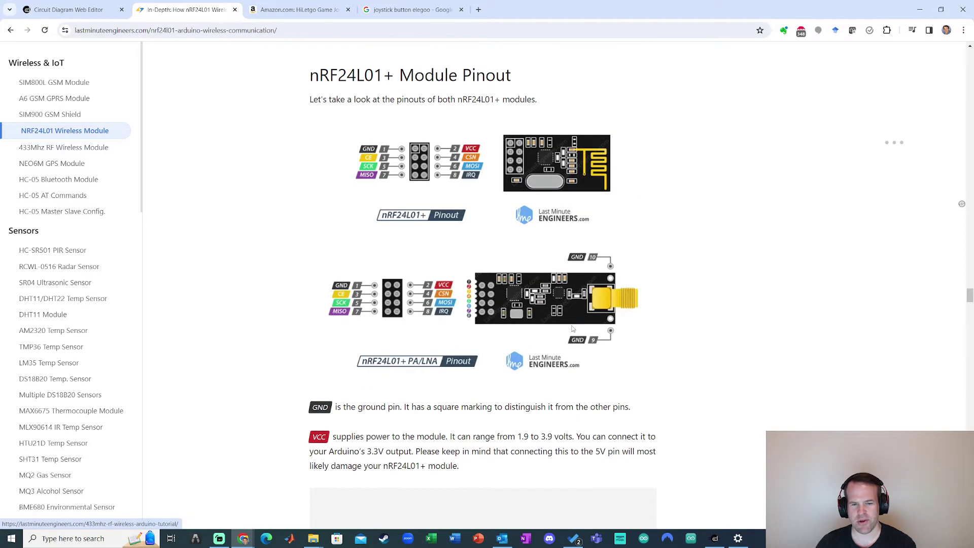
scroll(572, 330, down, 5)
scroll(573, 333, down, 20)
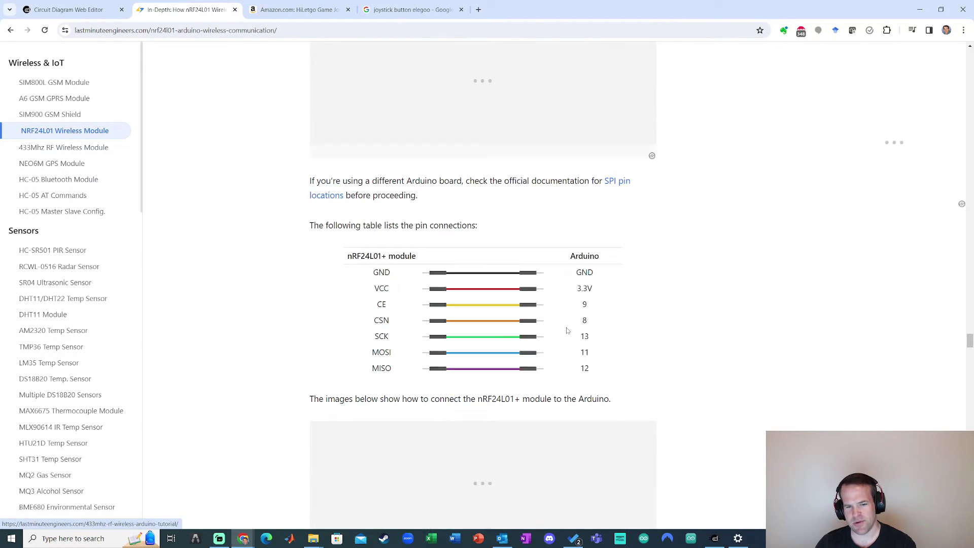
scroll(566, 328, down, 11)
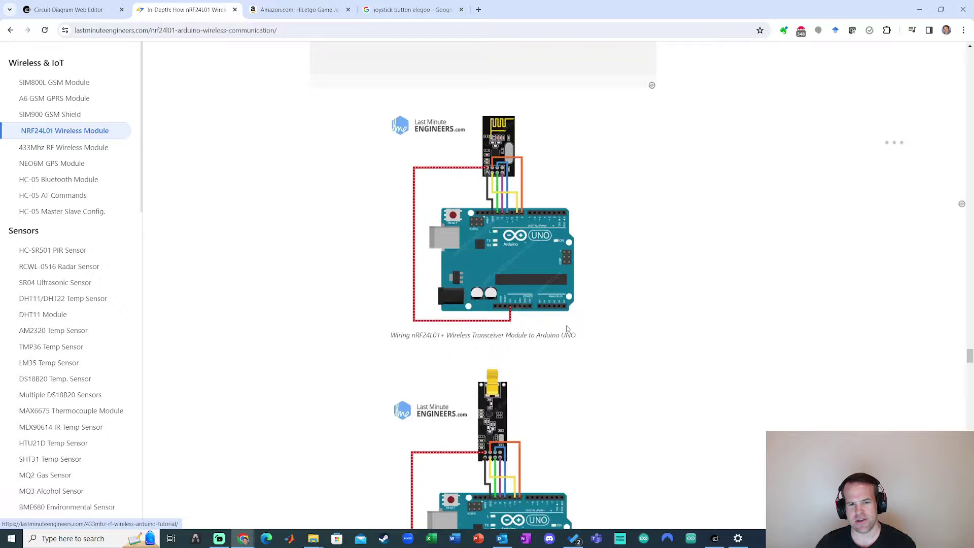
click(76, 10)
Search for an integrated circuit component and place it beside the Arduino Uno.
click(39, 148)
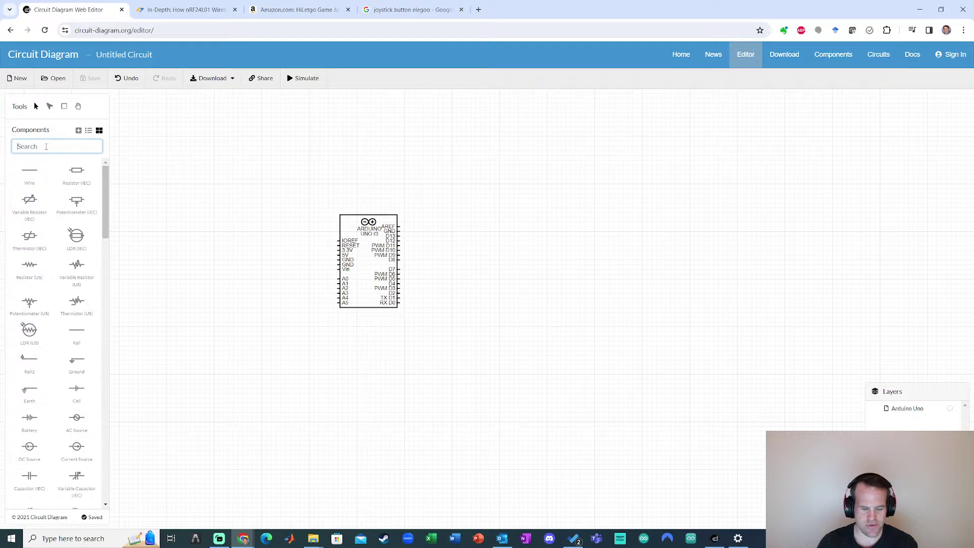
text(nrf)
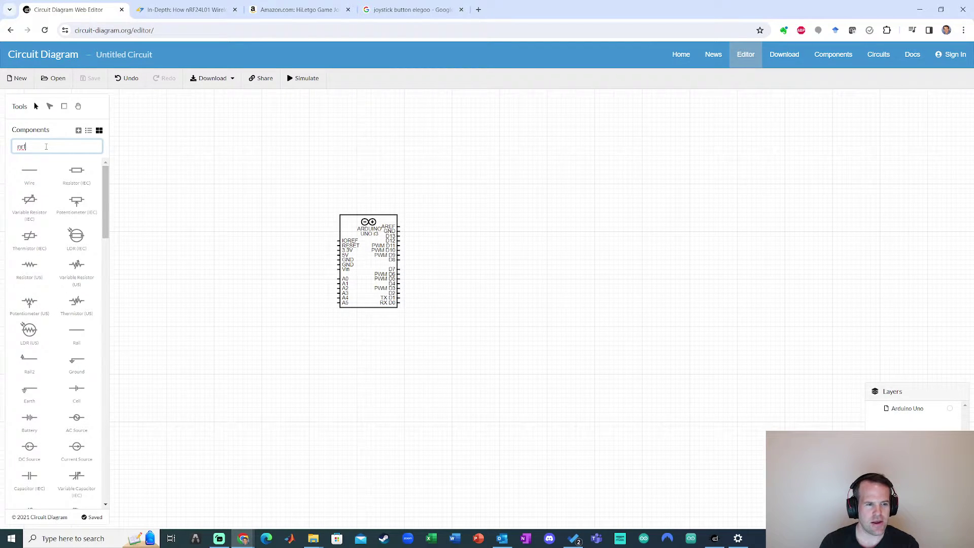
text(24)
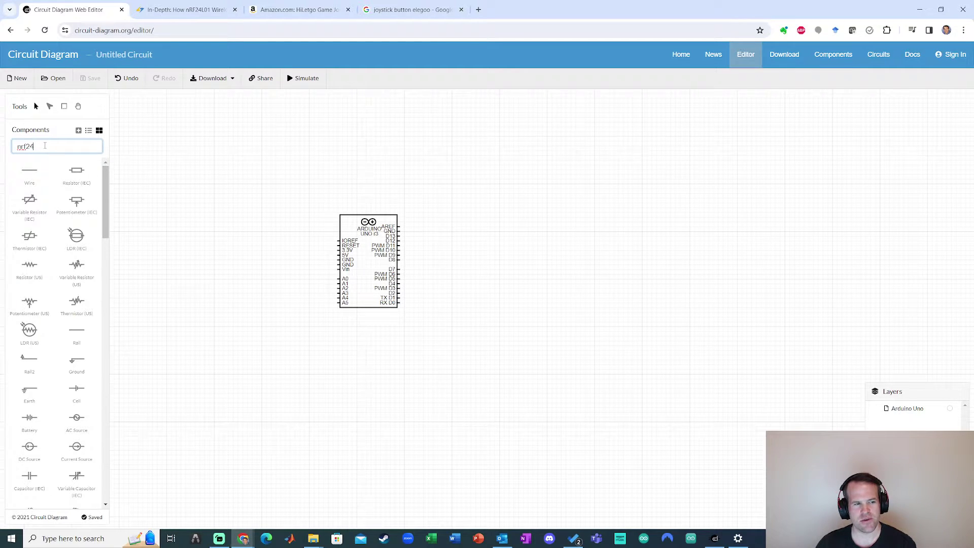
drag(46, 146, 15, 147)
key(BackSpace)
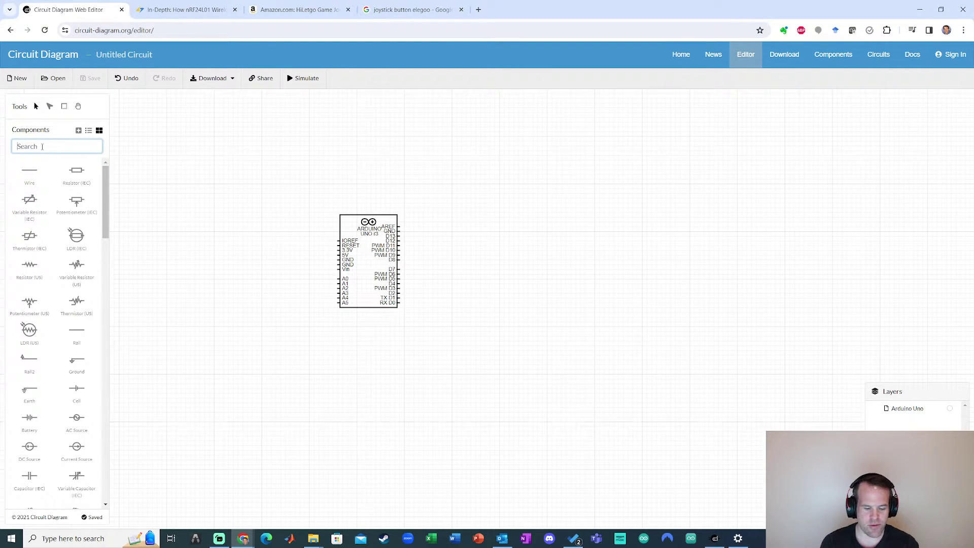
text(int)
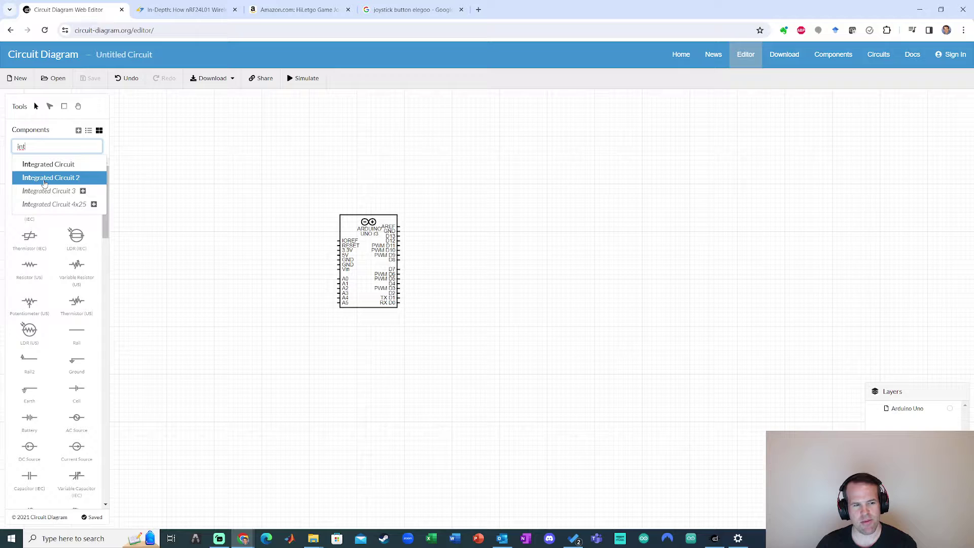
click(57, 179)
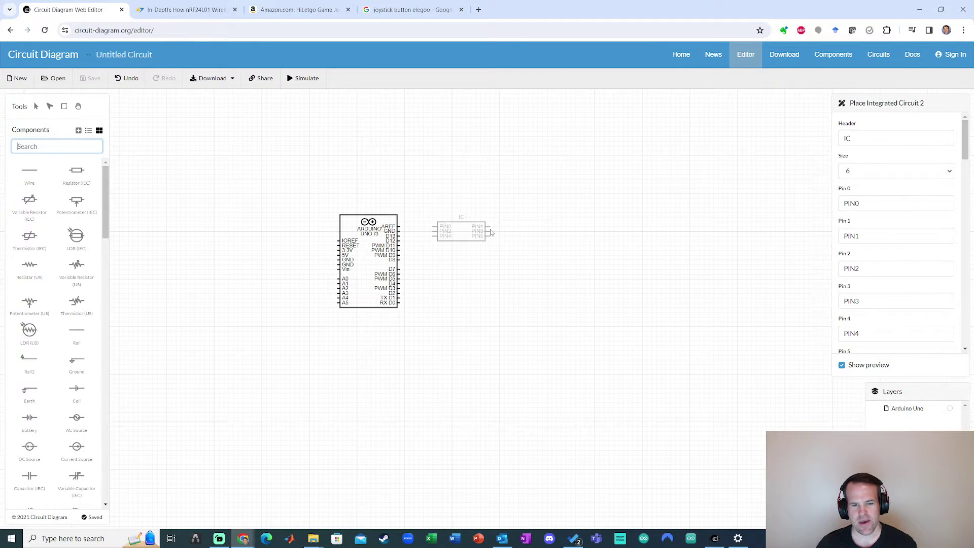
click(490, 236)
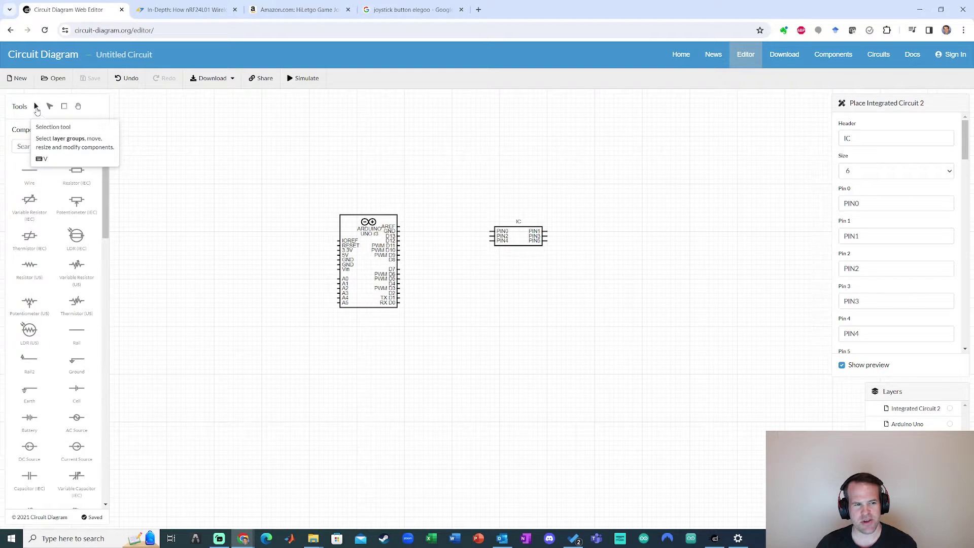
click(37, 108)
drag(516, 243, 463, 252)
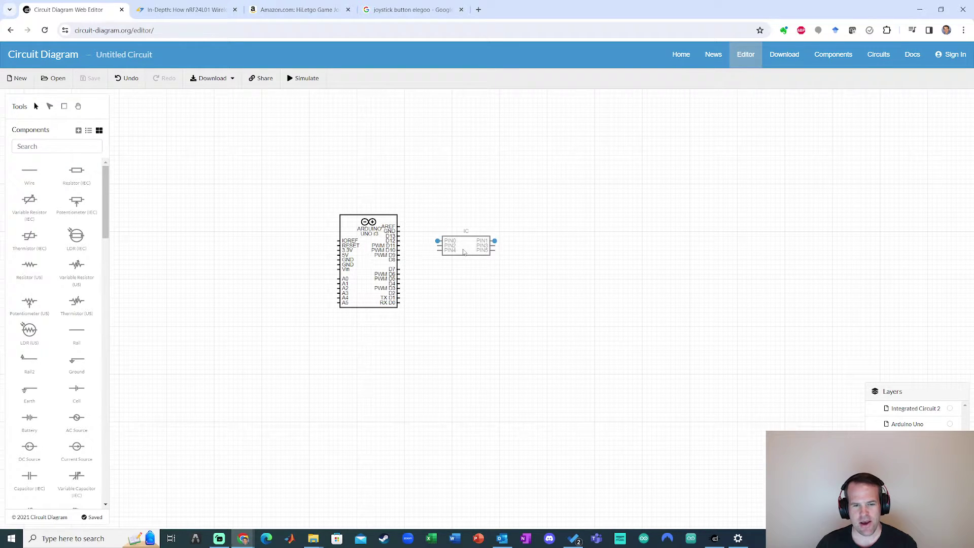
Set the IC's header to NRF24L01+ and its size to 8 pins.
click(482, 247)
drag(537, 169, 496, 168)
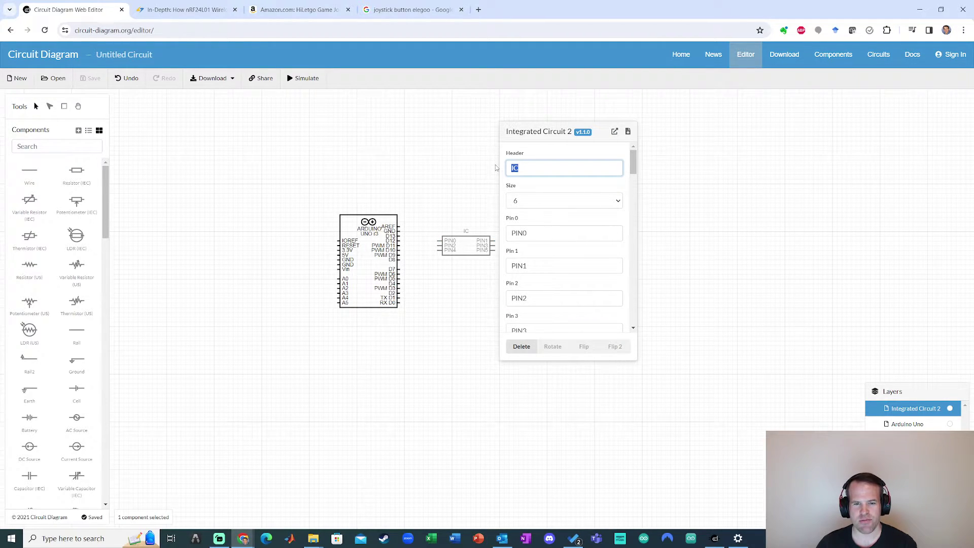
text(NRF25)
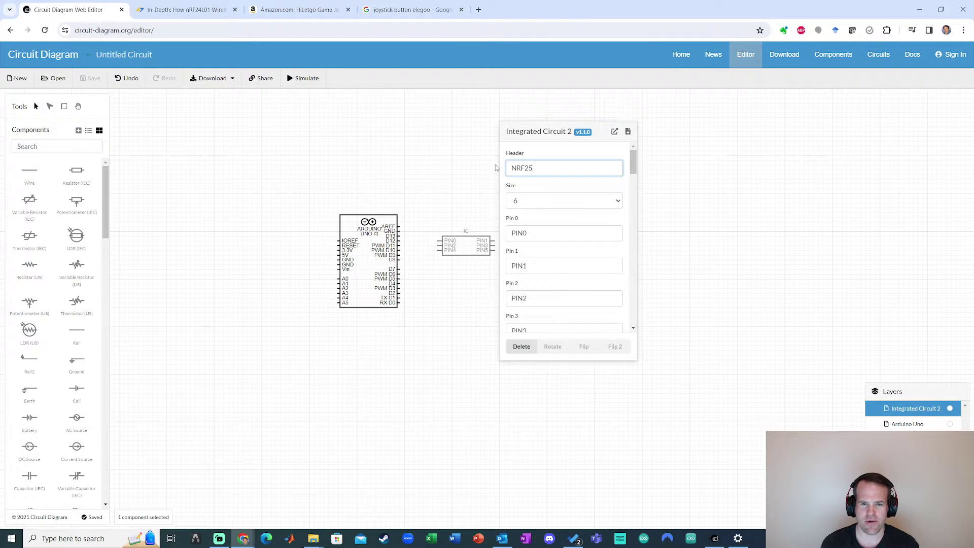
key(BackSpace)
text(4L)
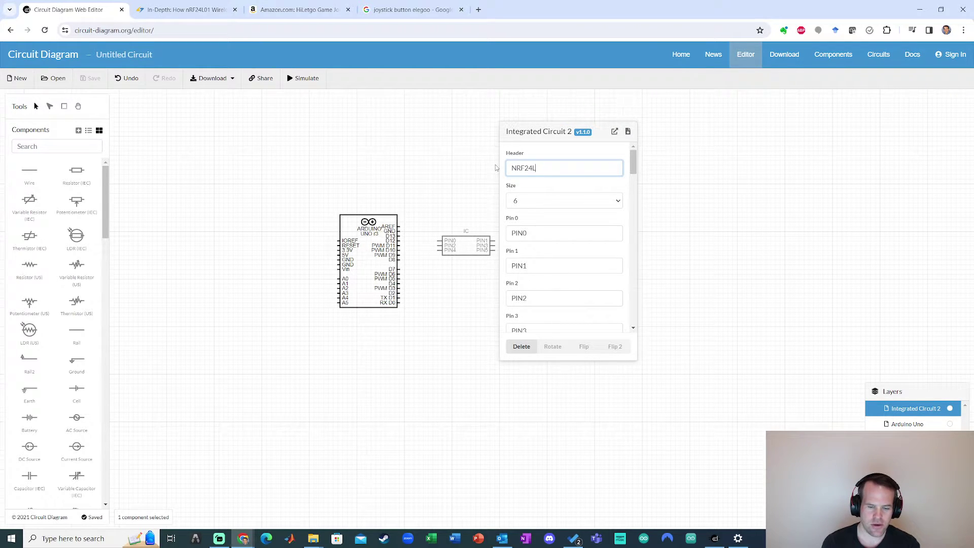
text(01+)
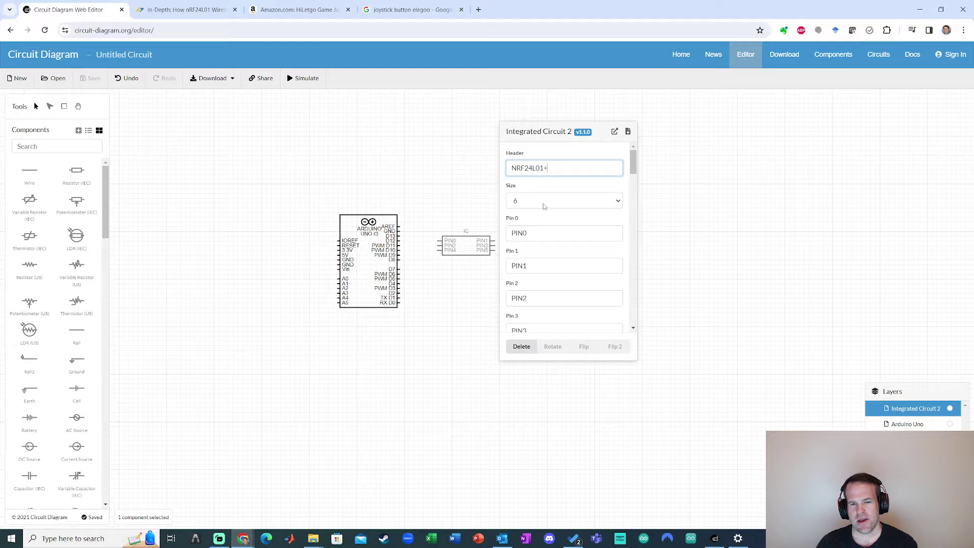
click(610, 203)
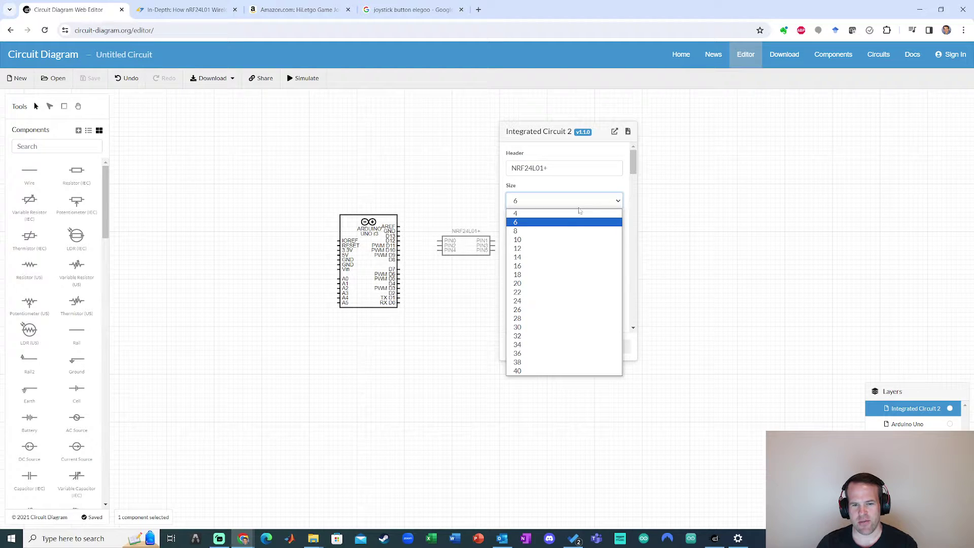
click(531, 231)
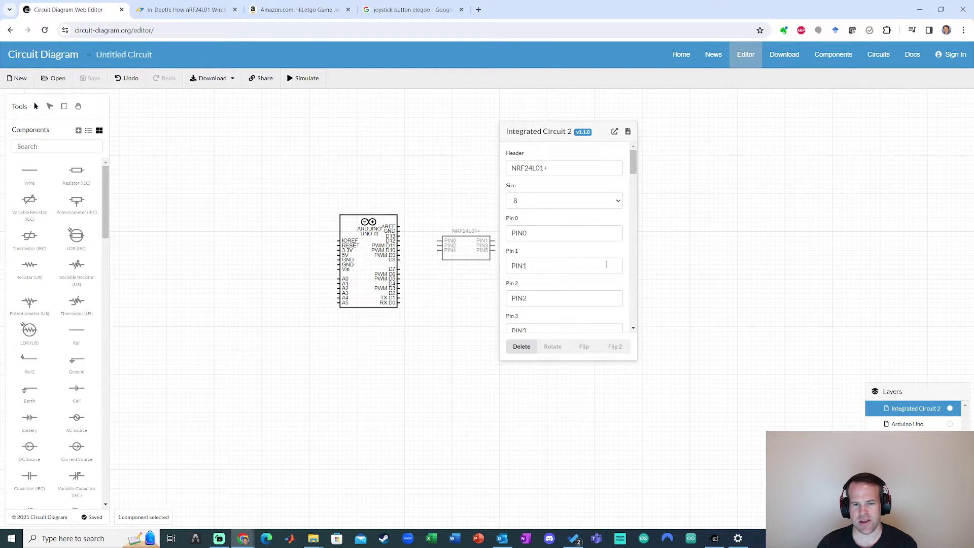
click(544, 234)
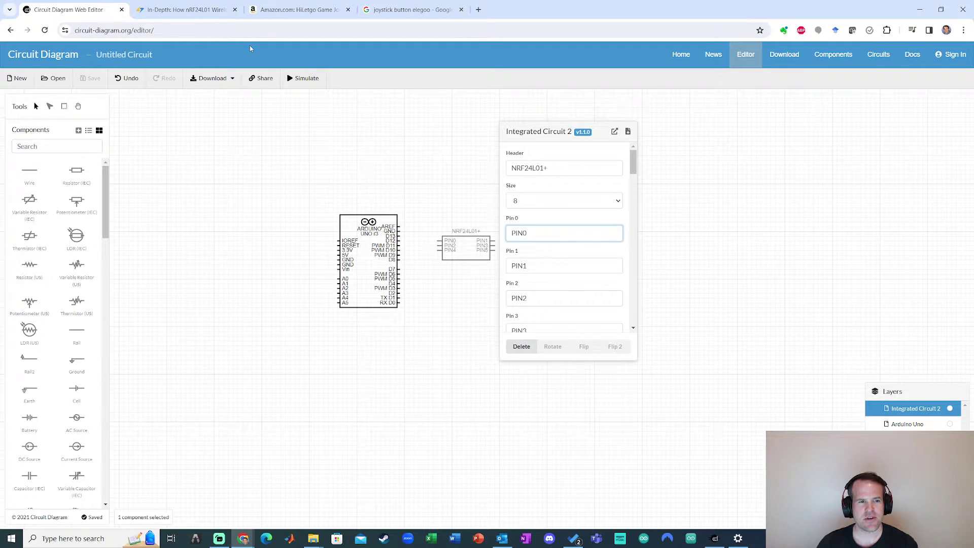
click(191, 6)
Scroll through the article's nRF24L01+ pin-connection table and pinout diagrams.
scroll(345, 211, up, 5)
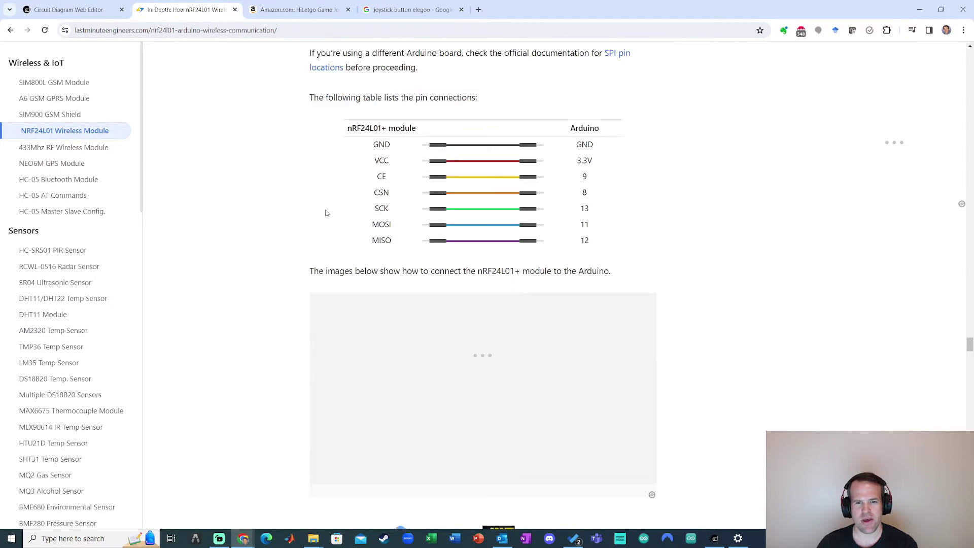
scroll(574, 272, down, 10)
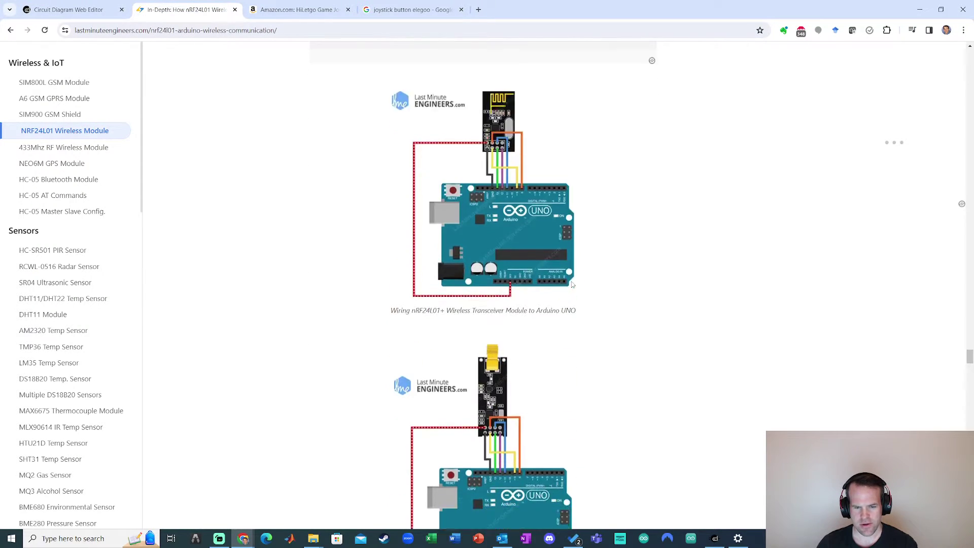
scroll(533, 262, up, 9)
scroll(533, 262, up, 15)
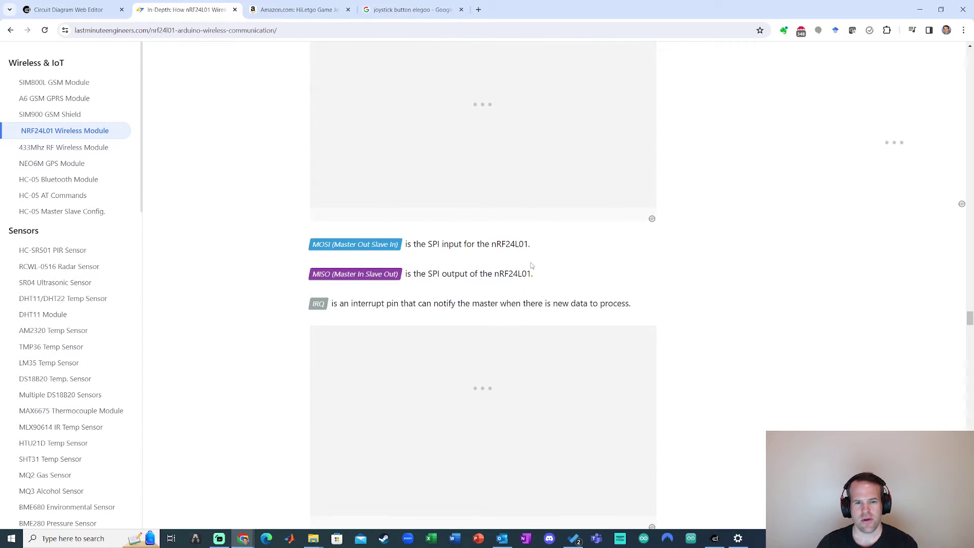
scroll(529, 268, up, 4)
scroll(523, 262, down, 2)
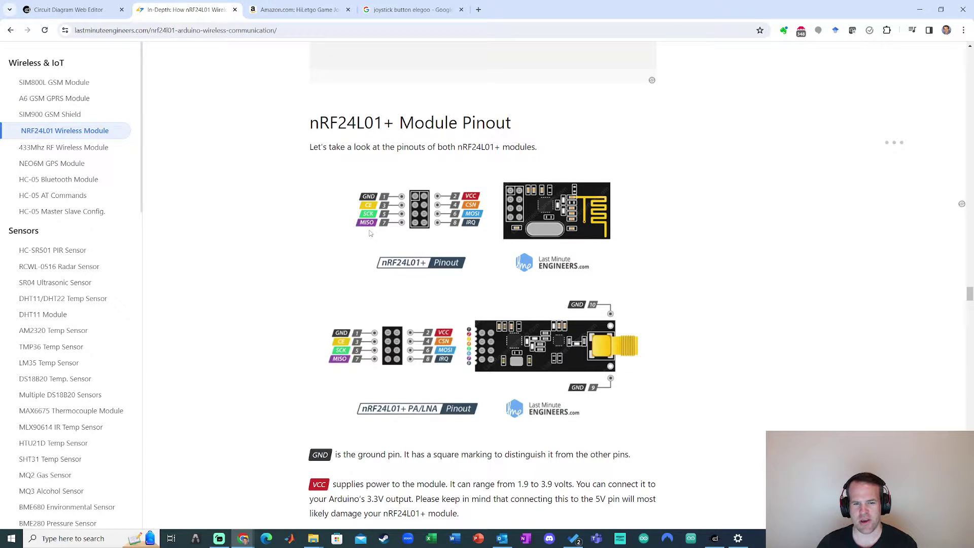
scroll(375, 234, down, 18)
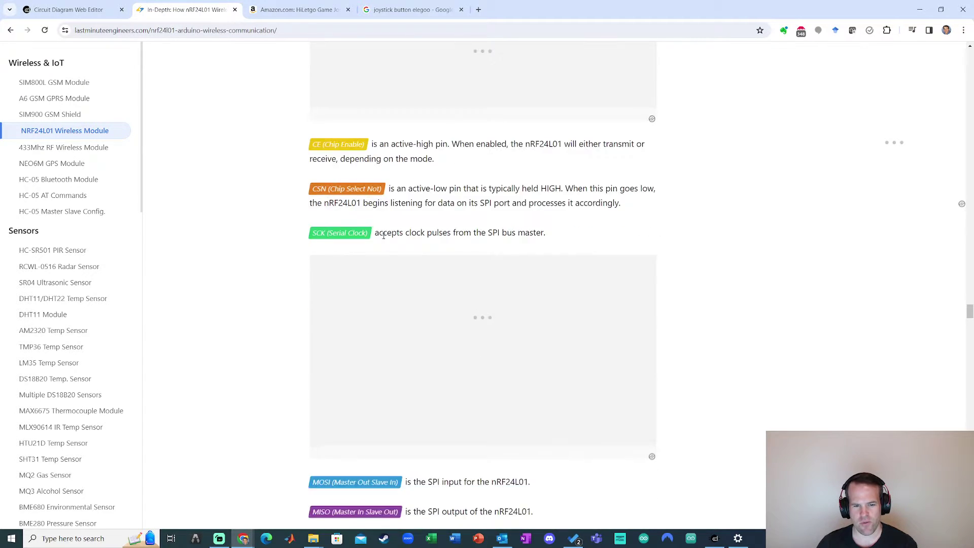
scroll(384, 236, down, 15)
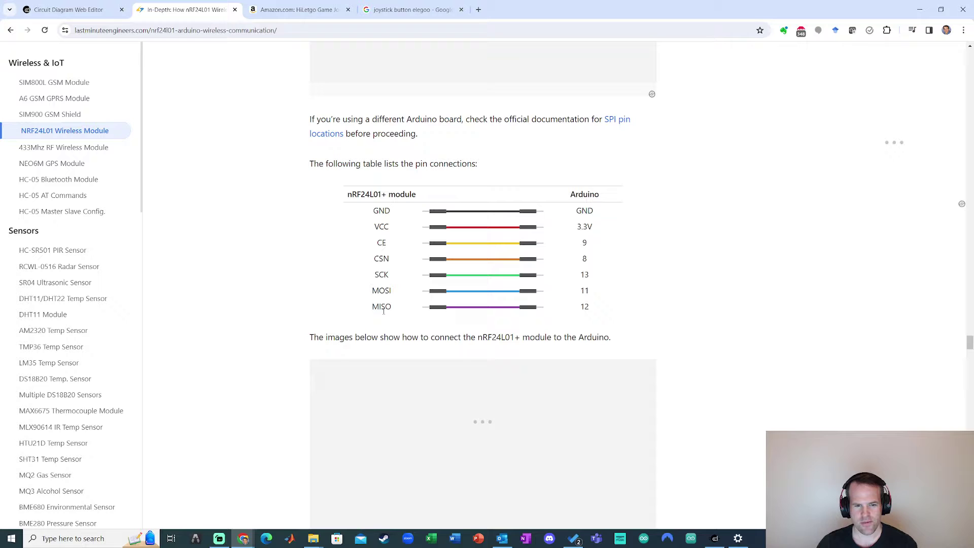
scroll(383, 311, up, 20)
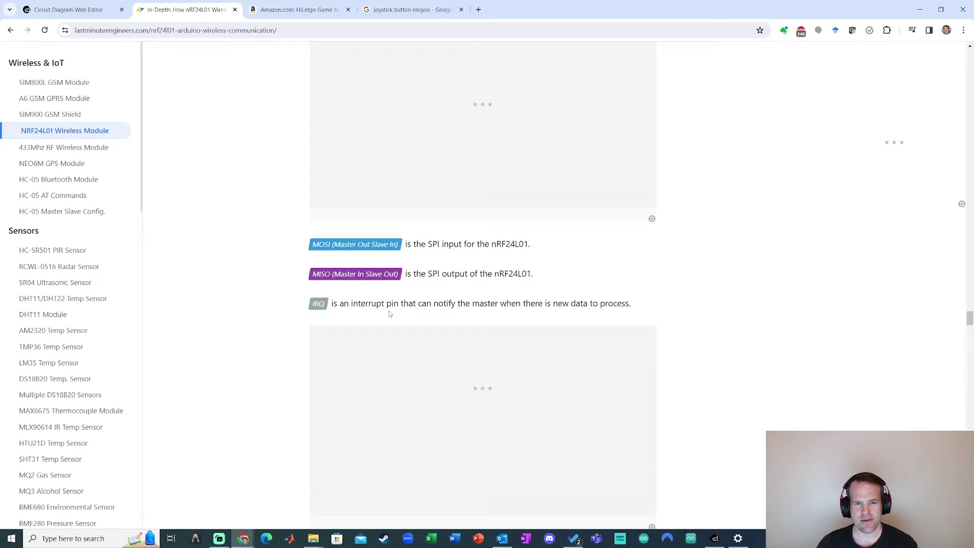
scroll(391, 313, up, 5)
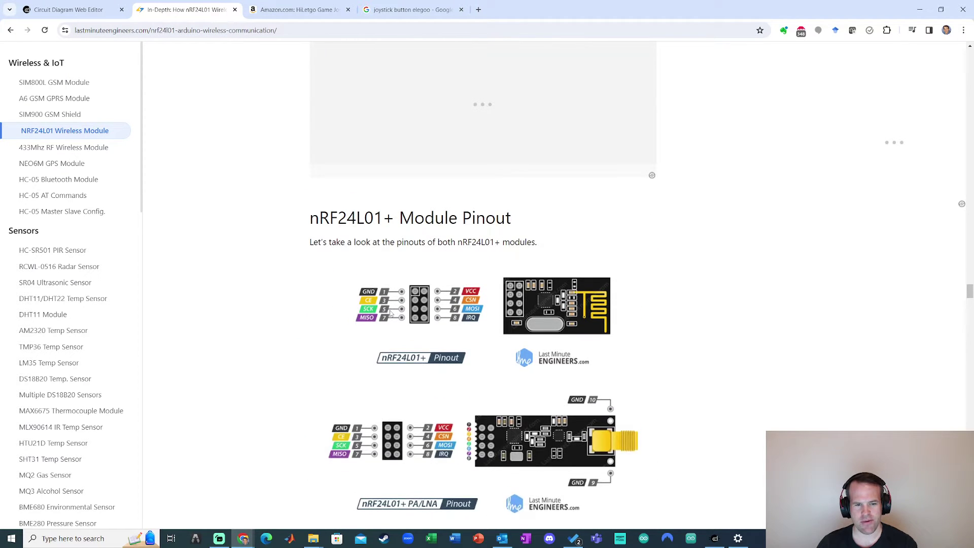
scroll(390, 313, down, 1)
Name the chip's first two pins GND and VCC 3.3V.
click(70, 10)
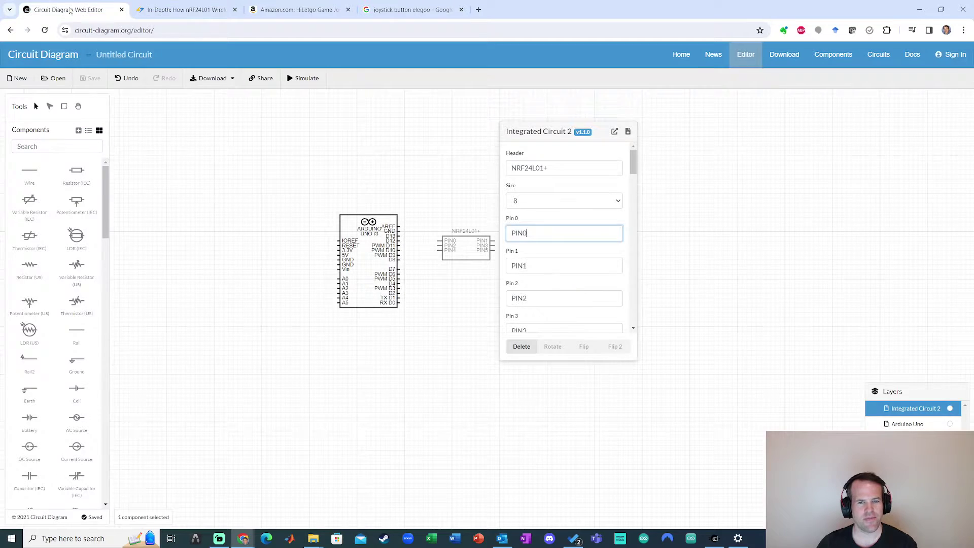
key(ctrl+a)
text(GND)
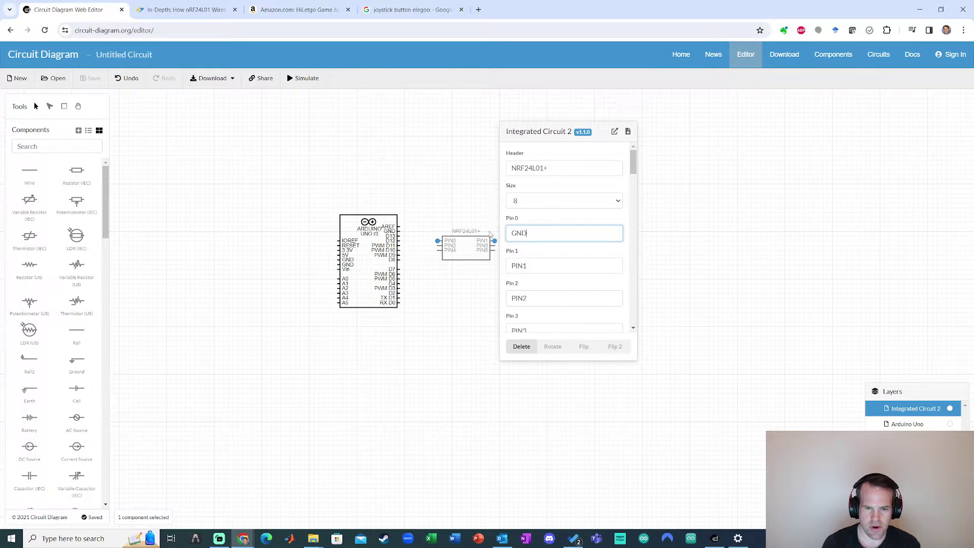
key(Tab)
text(VCC)
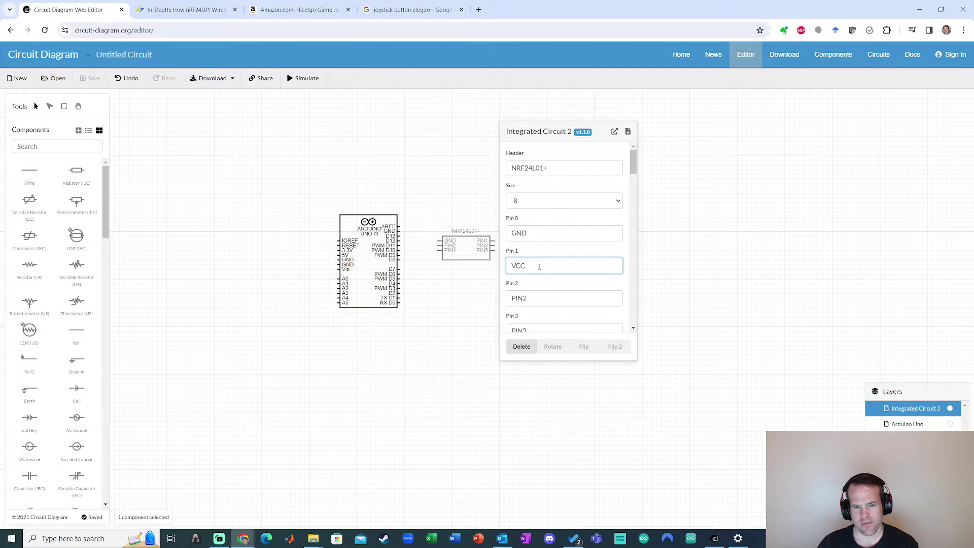
text( 3.3V)
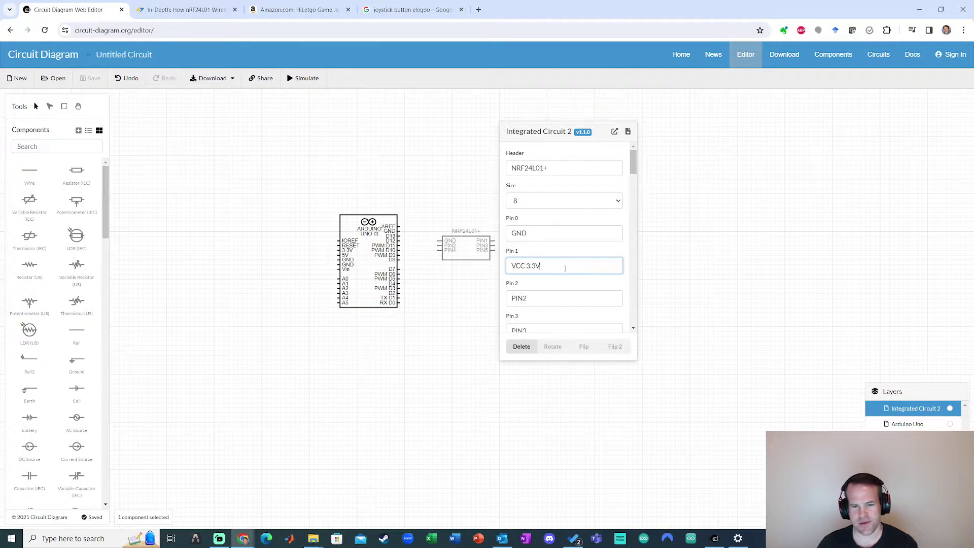
key(Return)
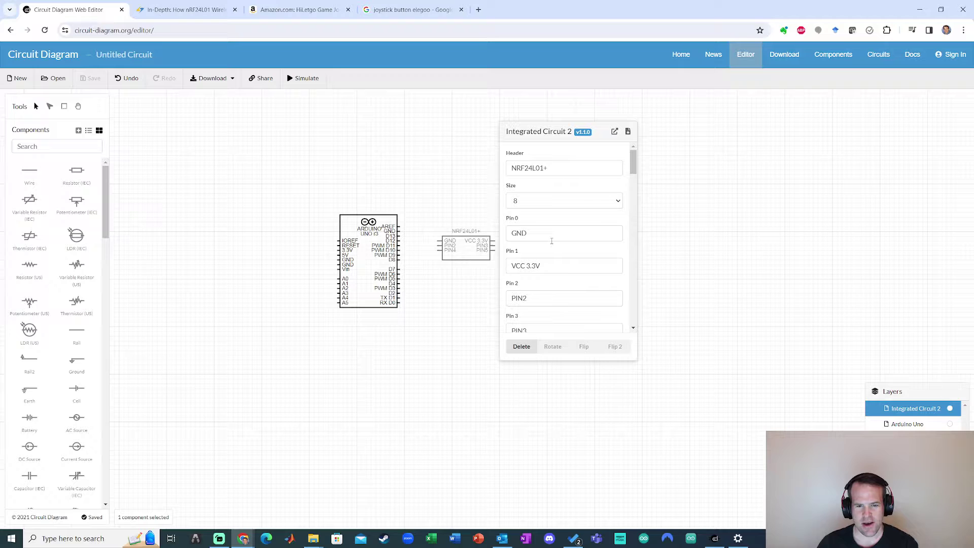
click(569, 266)
click(544, 298)
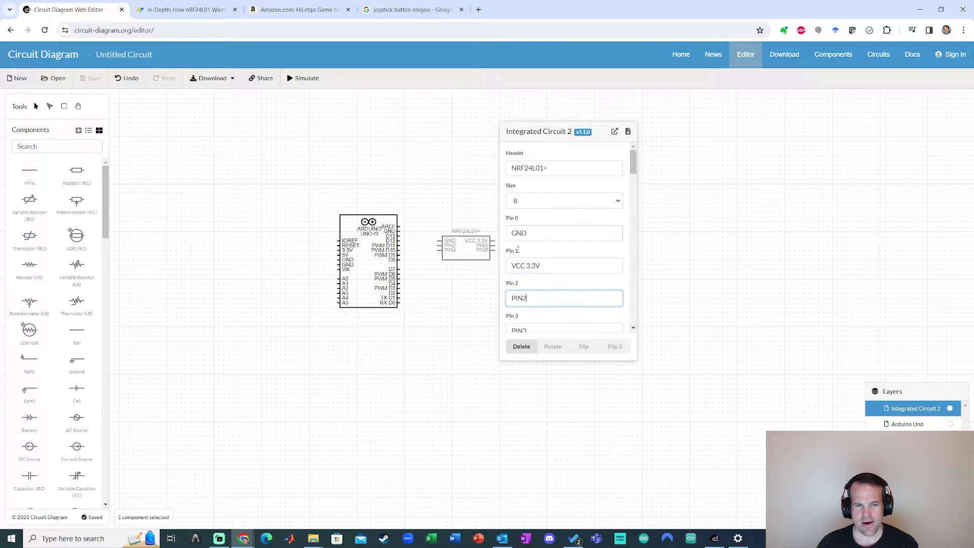
click(218, 7)
click(68, 9)
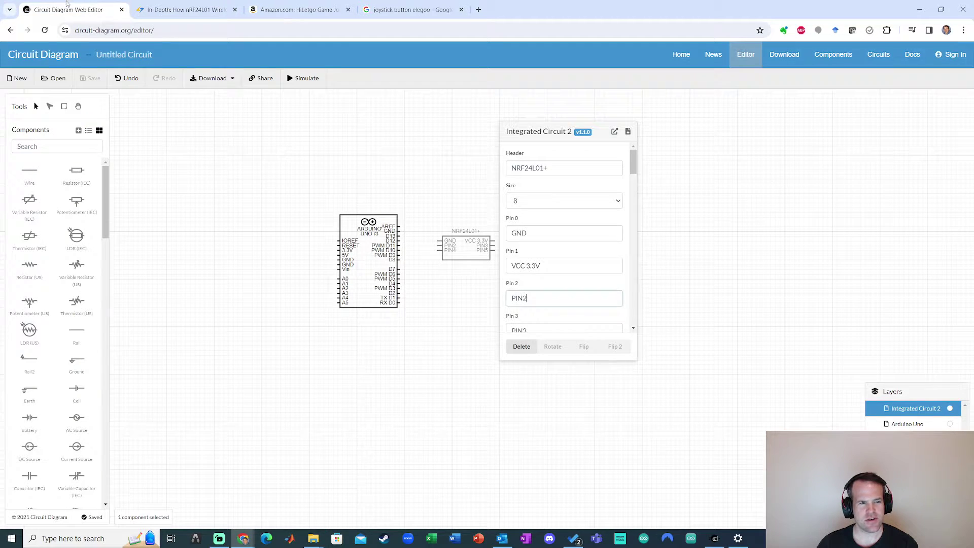
Name the next four pins CE, CSN, SCK and MOSI, checking the article's pinout.
drag(530, 298, 484, 297)
text(CE)
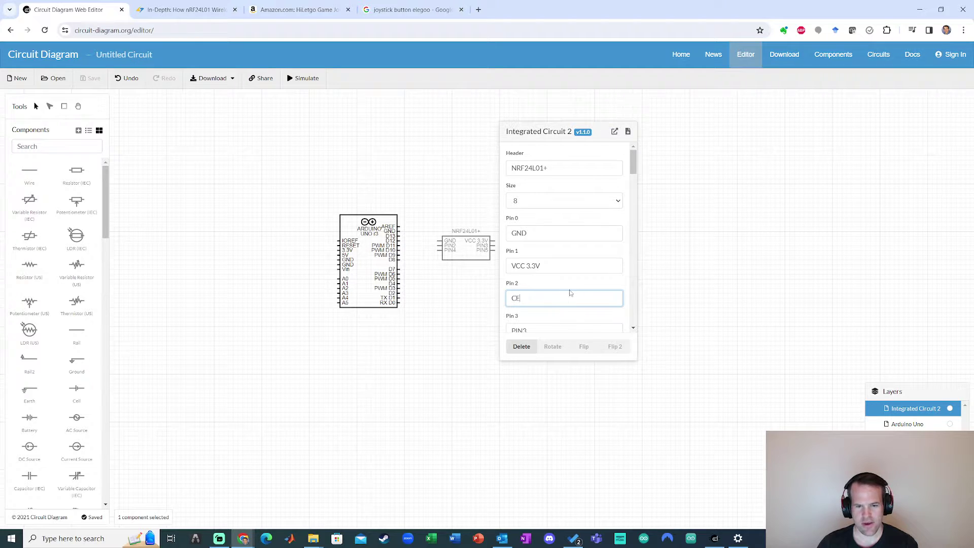
scroll(557, 284, down, 2)
drag(530, 235, 483, 234)
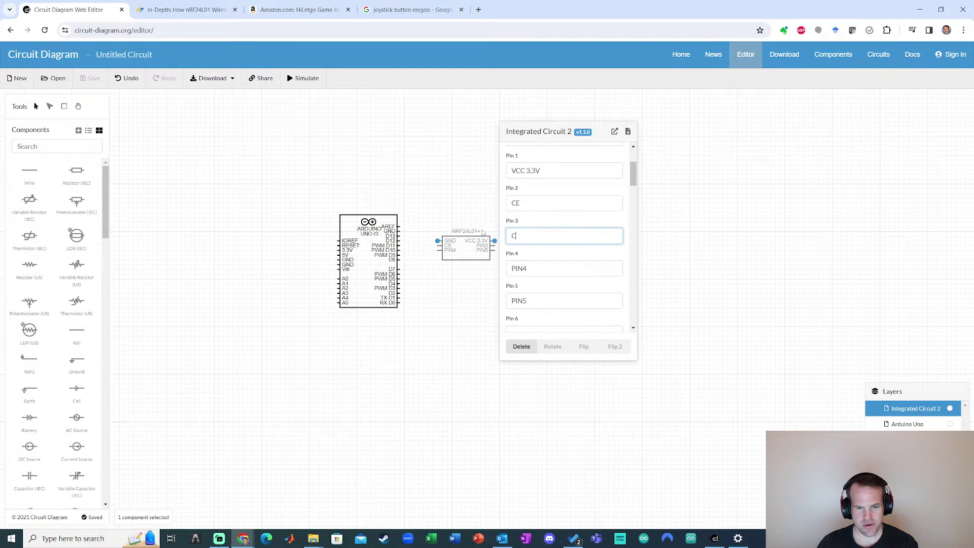
text(SN)
click(185, 5)
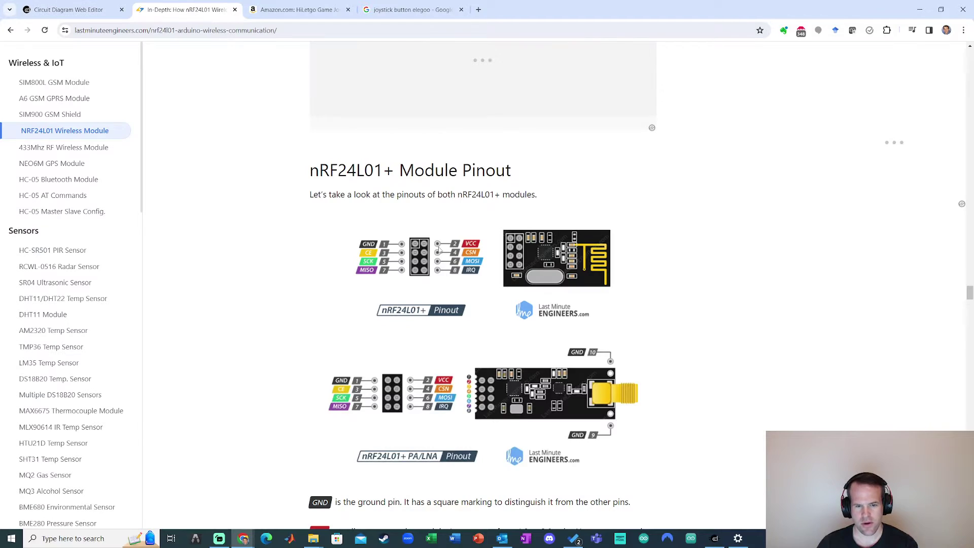
key(ctrl+1)
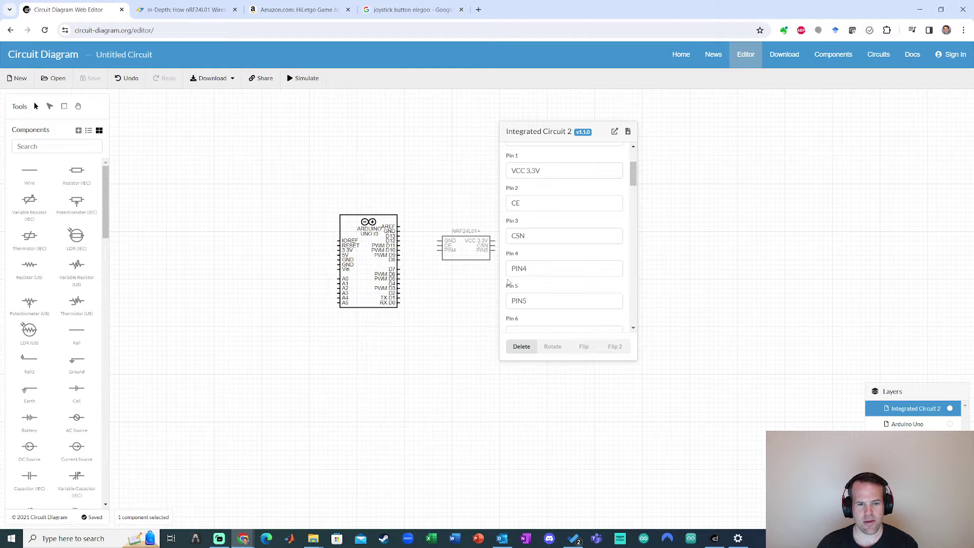
click(542, 272)
drag(538, 269, 489, 263)
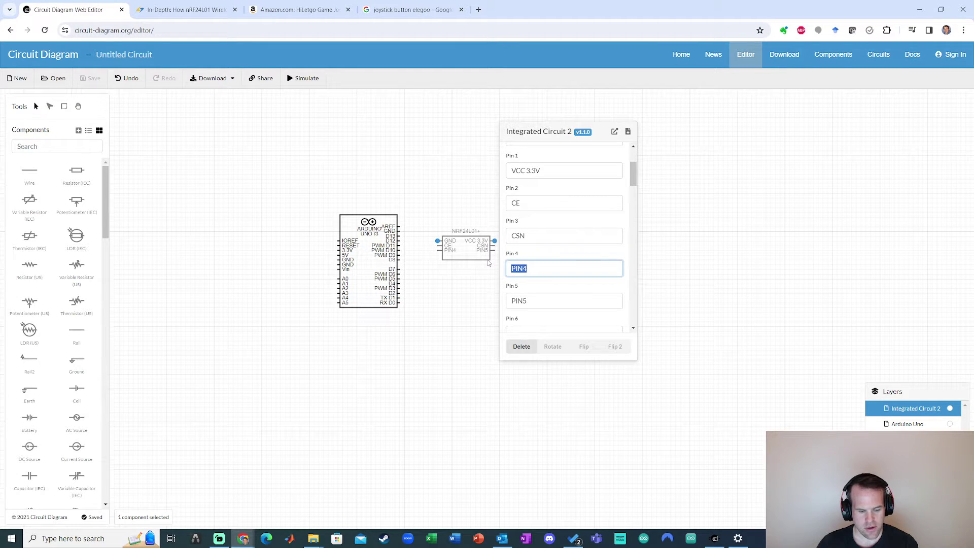
text(SCK)
drag(527, 301, 493, 300)
text(M)
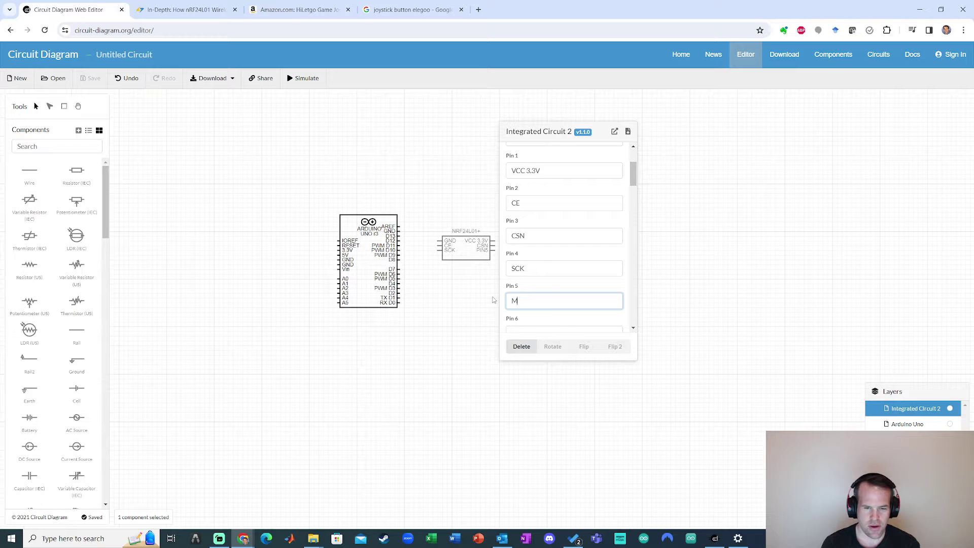
text(OSI)
Name the last two pins MISO and IRQ.
scroll(577, 262, down, 1)
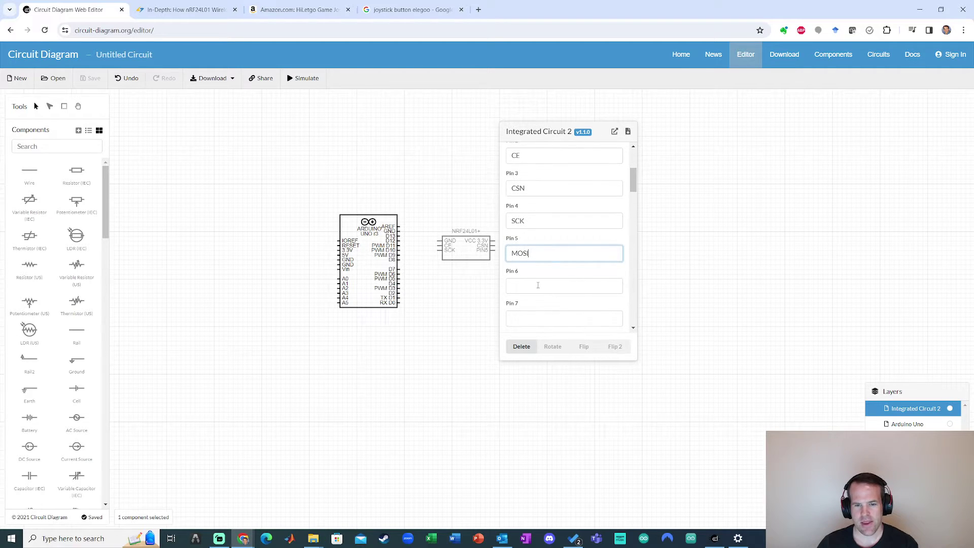
click(188, 9)
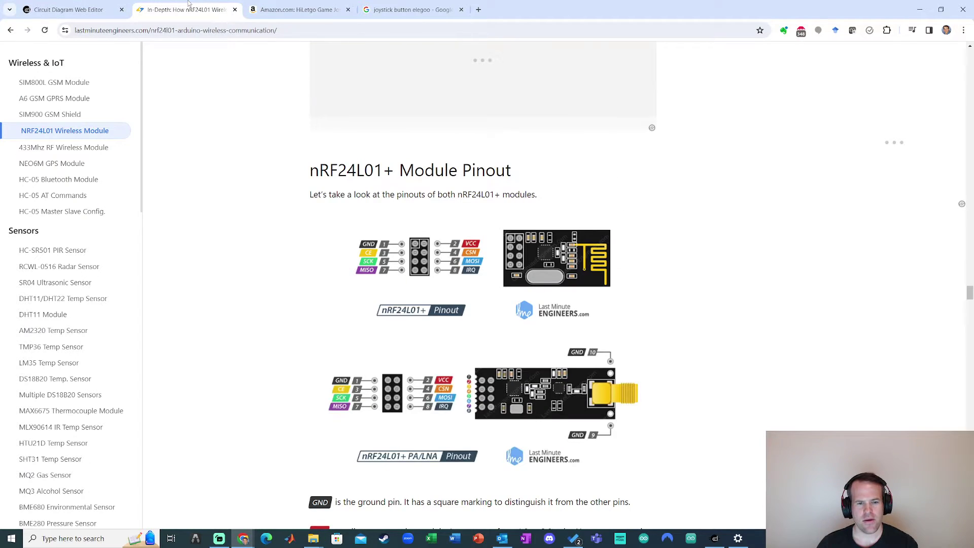
click(69, 10)
drag(538, 285, 509, 286)
text(MN)
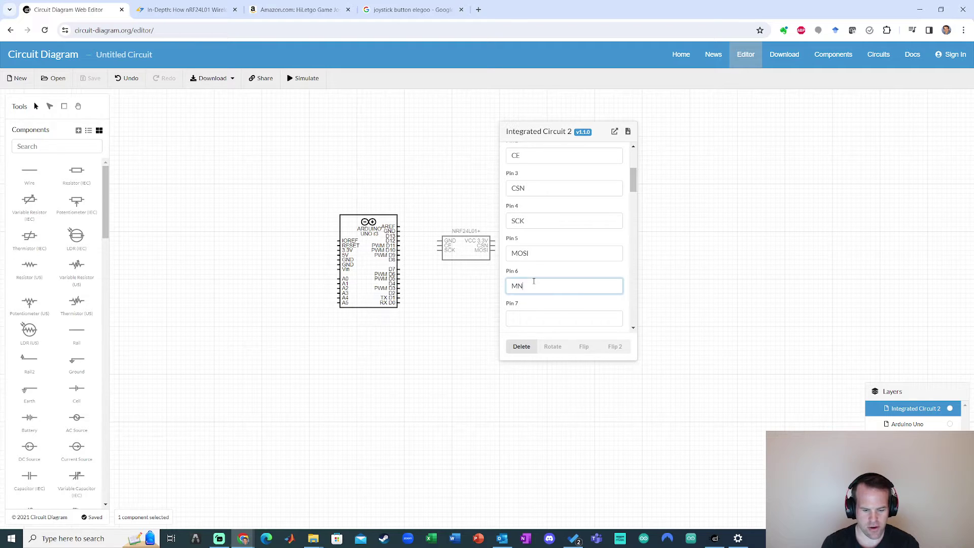
key(Return)
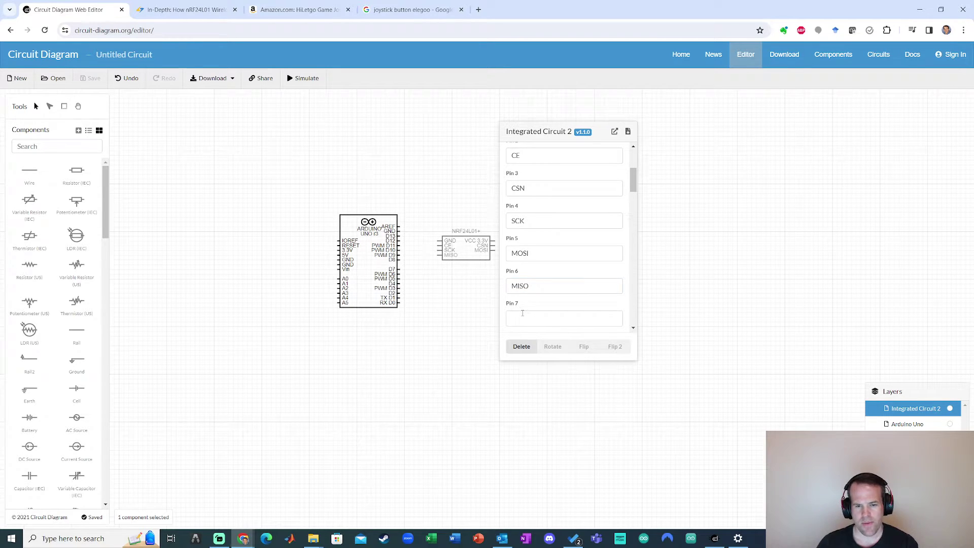
click(548, 319)
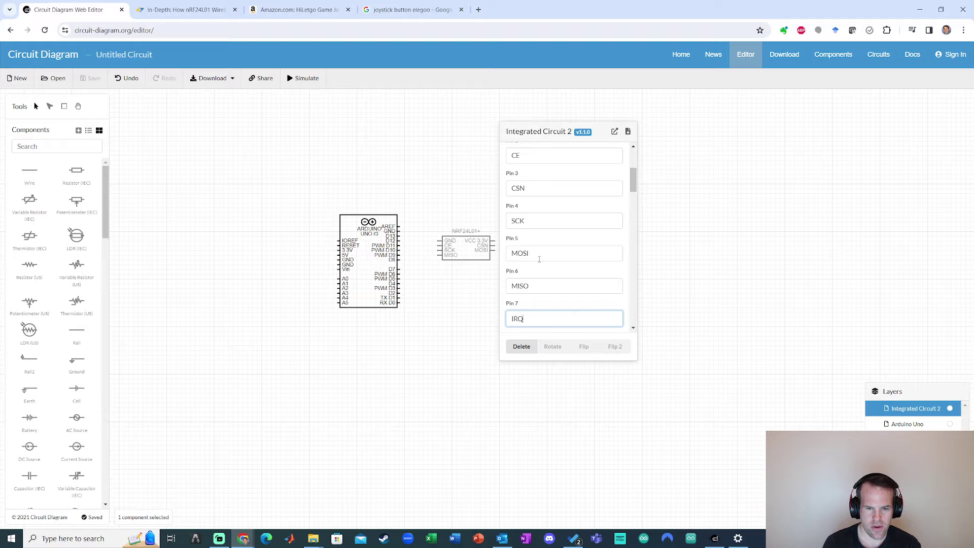
click(533, 281)
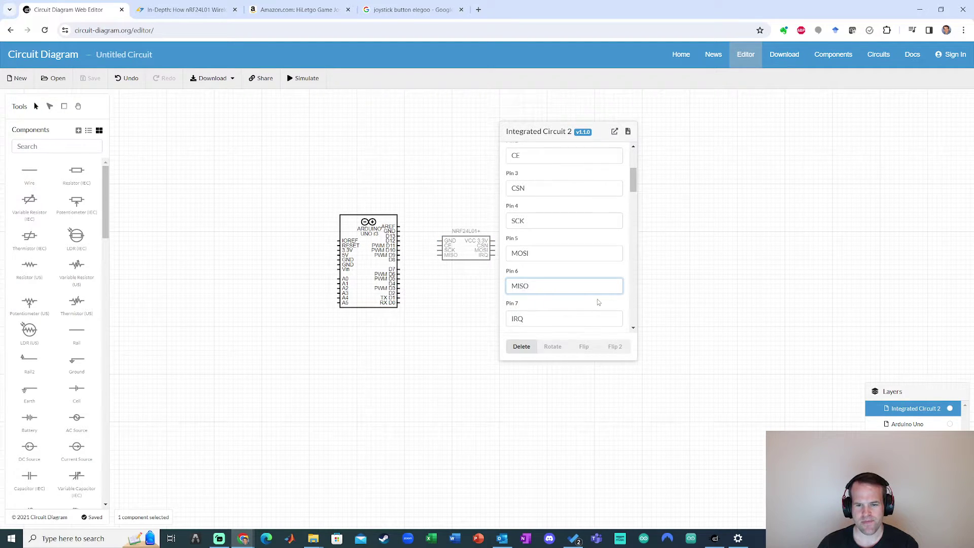
scroll(597, 299, down, 5)
drag(634, 218, 633, 162)
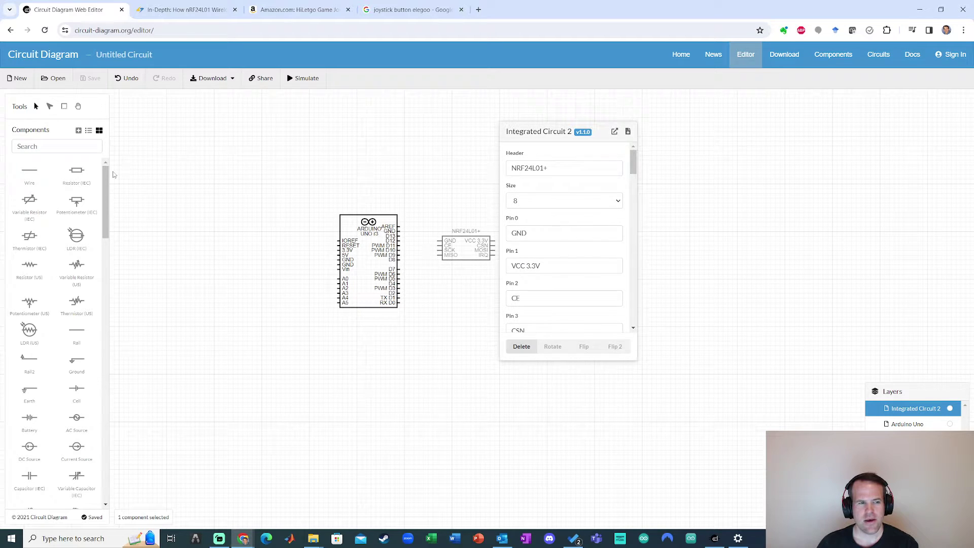
Reposition the NRF24L01+ chip slightly beside the Arduino Uno.
click(724, 274)
mouse_move(460, 253)
mouse_down()
mouse_move(458, 239)
mouse_move(468, 246)
mouse_up()
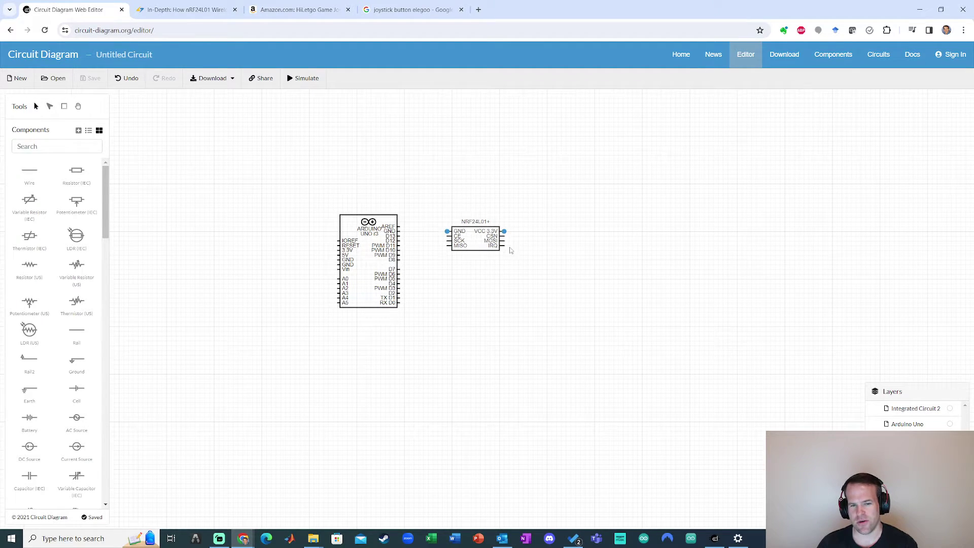
click(477, 248)
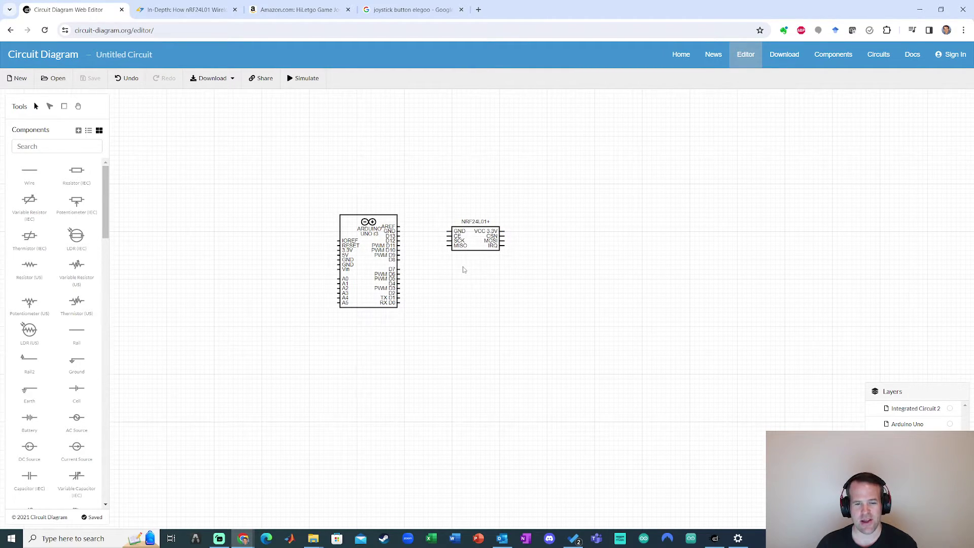
drag(479, 243, 474, 248)
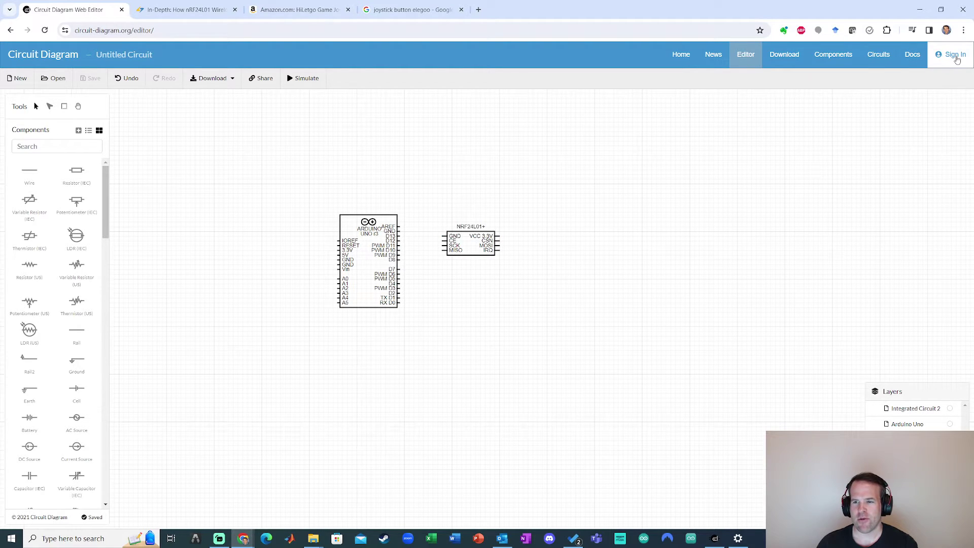
Sign in to Circuit Diagram with a Google account.
click(955, 56)
click(924, 106)
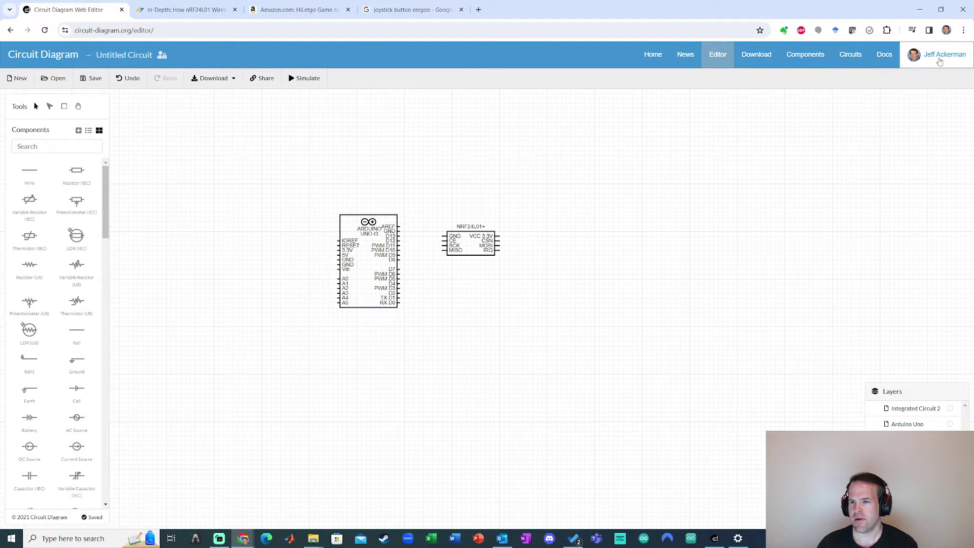
click(939, 61)
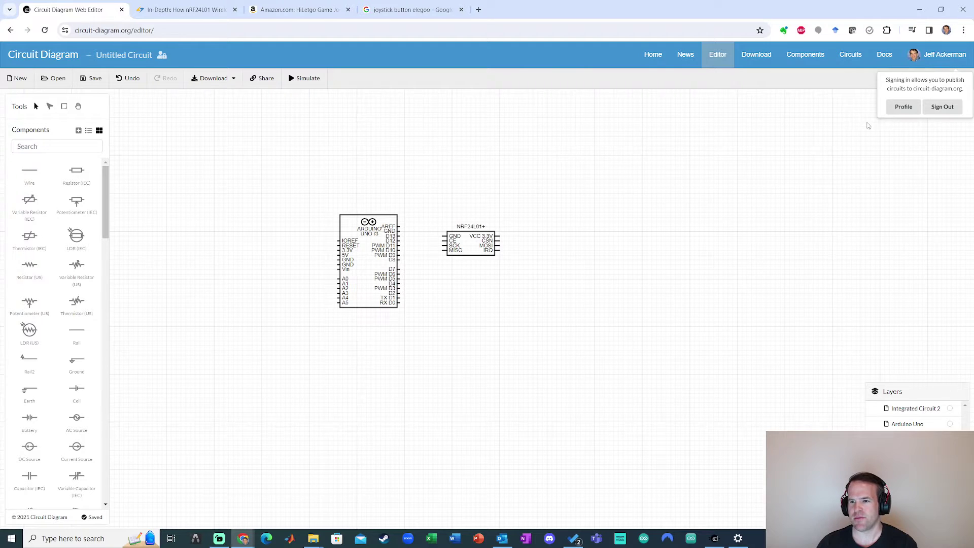
click(836, 169)
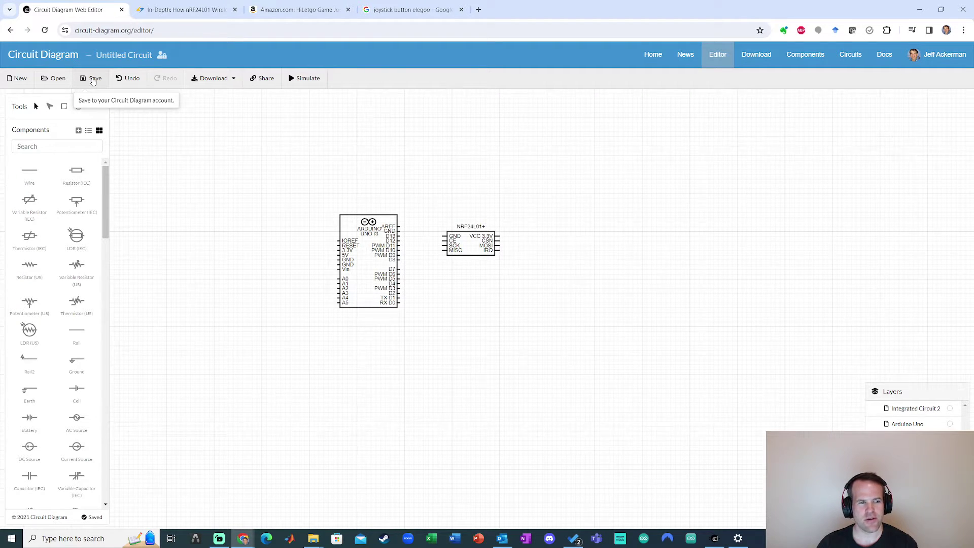
Save the circuit to the account under the title NRF Test1.
click(93, 79)
click(395, 126)
text(Te)
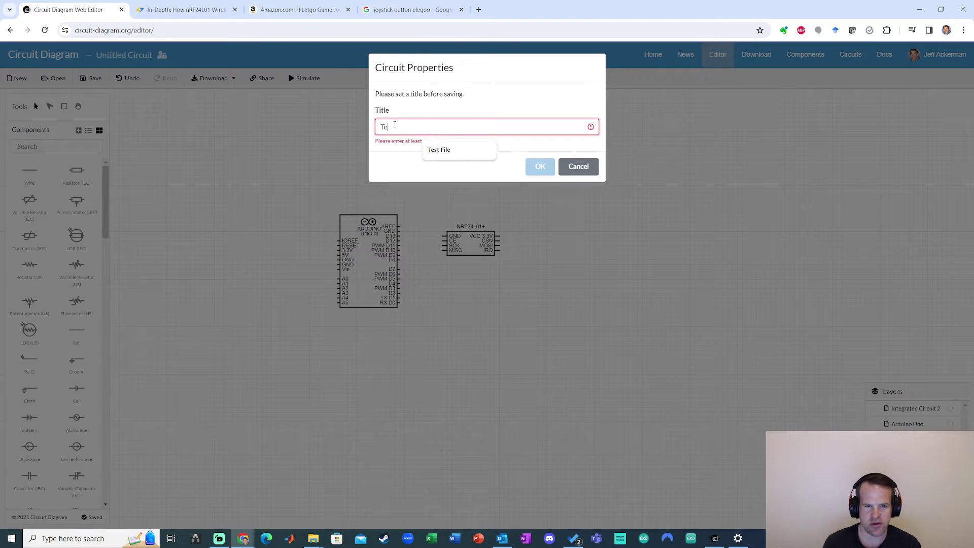
text(st)
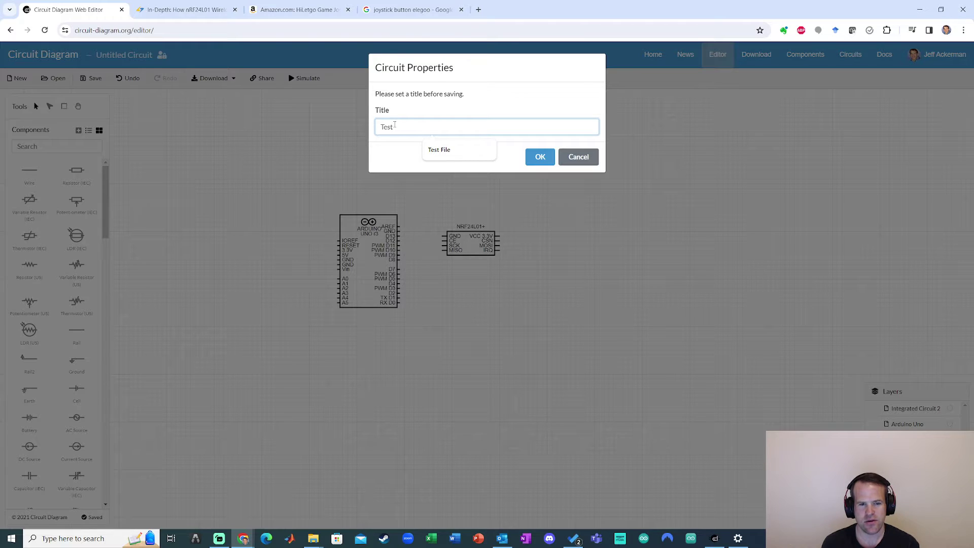
key(BackSpace)
key(BackSpace)
key(BackSpace)
key(BackSpace)
text(NRF)
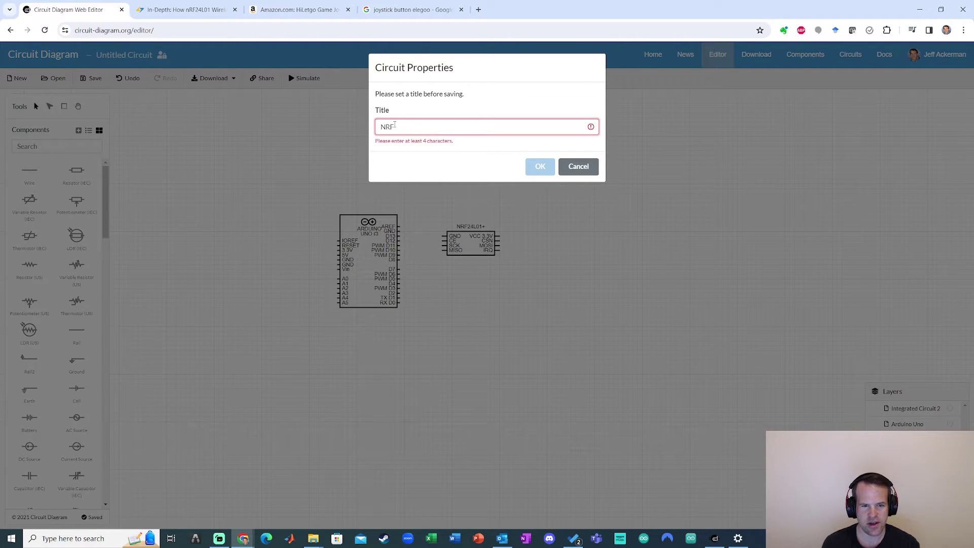
text(24L0)
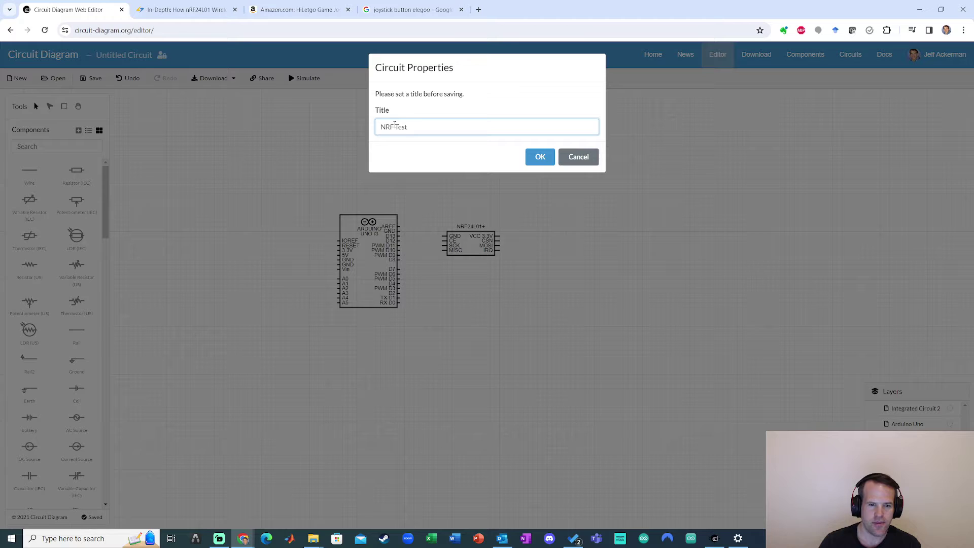
text(1)
click(545, 159)
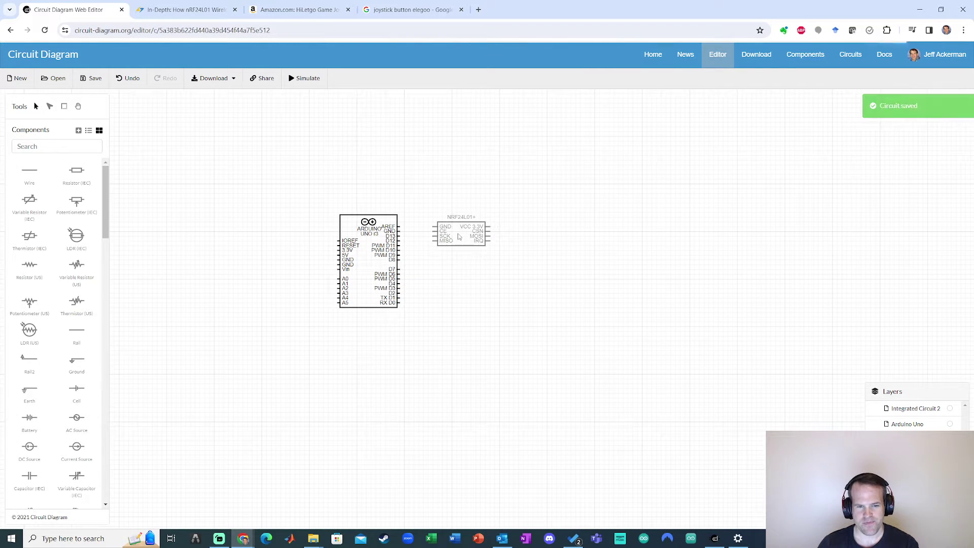
Move the NRF24L01+ above the Arduino and wire its GND and VCC 3.3V pins to it.
drag(460, 246, 368, 190)
click(29, 172)
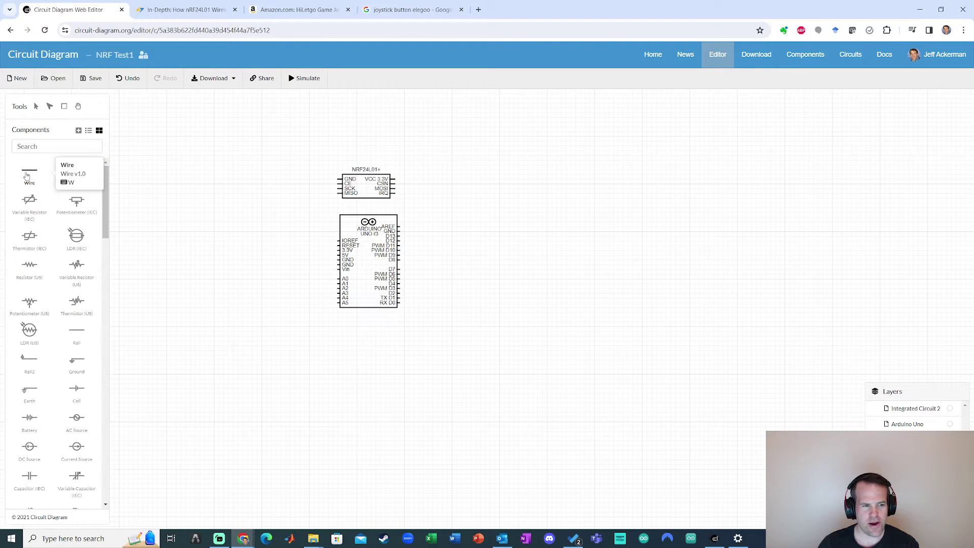
mouse_move(338, 181)
mouse_down()
mouse_move(294, 181)
mouse_move(308, 180)
mouse_move(309, 260)
mouse_move(340, 262)
mouse_up()
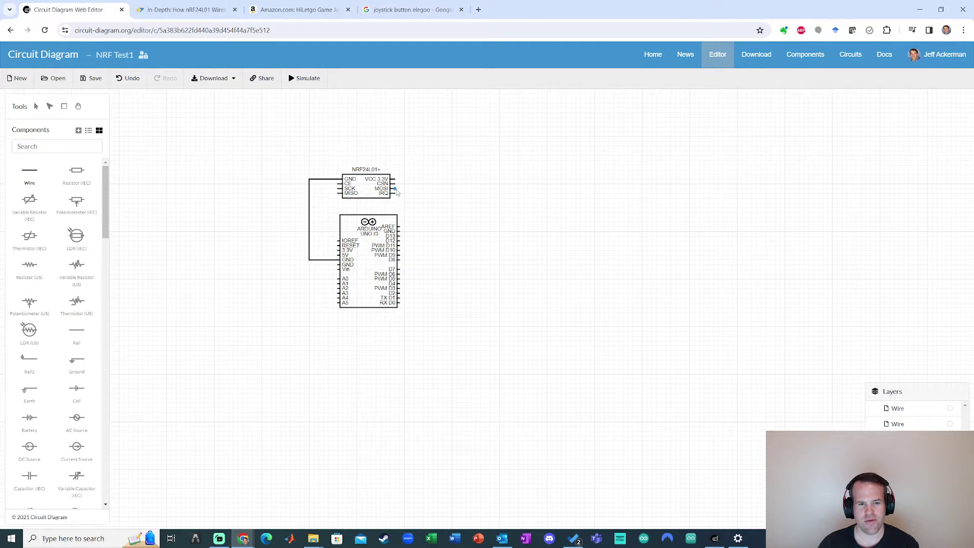
mouse_move(398, 183)
mouse_down()
mouse_move(411, 183)
mouse_move(411, 159)
mouse_move(299, 159)
mouse_move(297, 252)
mouse_move(334, 252)
mouse_up()
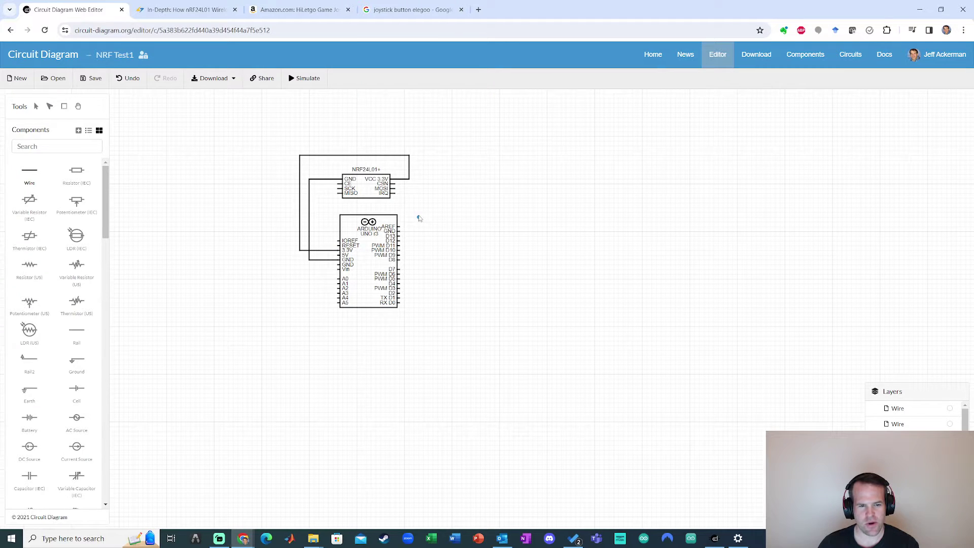
click(199, 5)
Back in the NRF Test1 schematic, wire the NRF24L01+ CE and CSN pins toward the Arduino.
scroll(286, 192, down, 20)
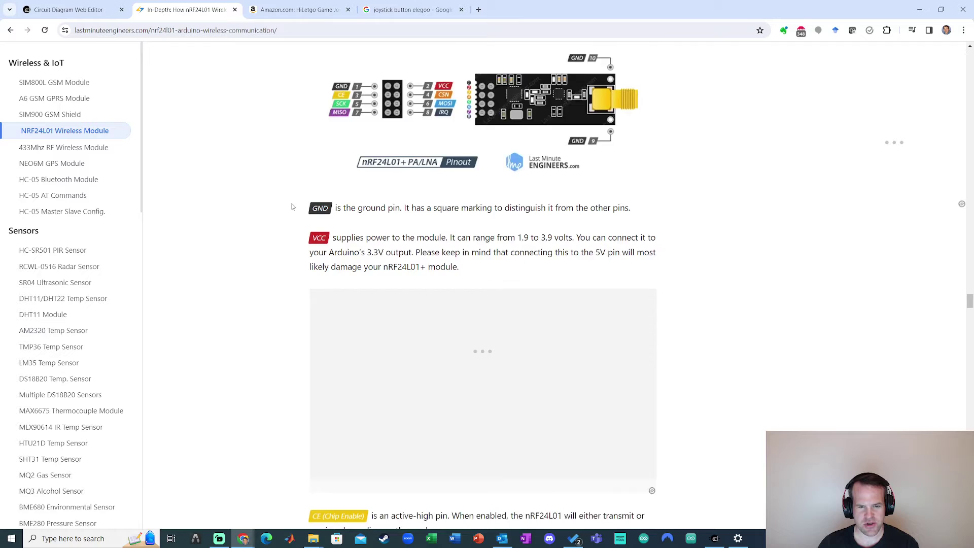
scroll(285, 192, down, 1)
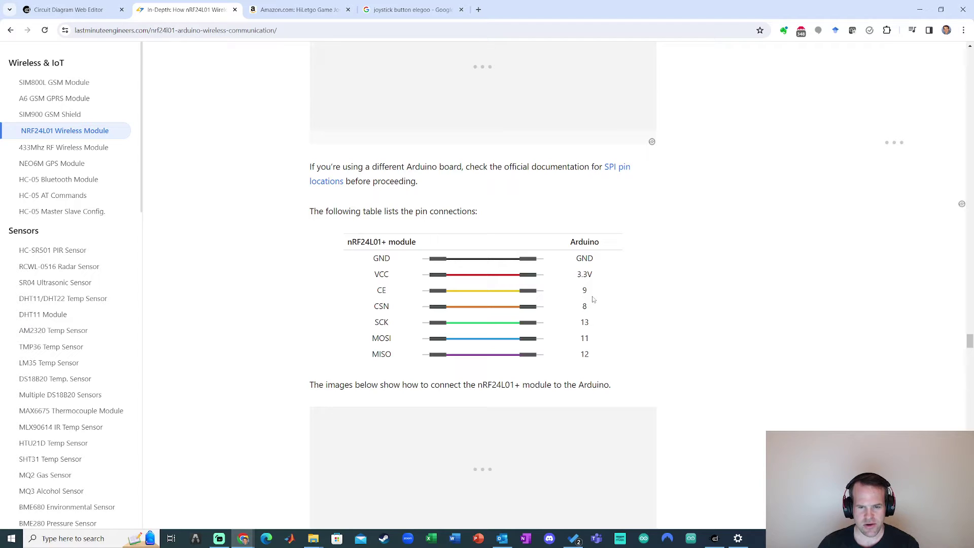
click(68, 10)
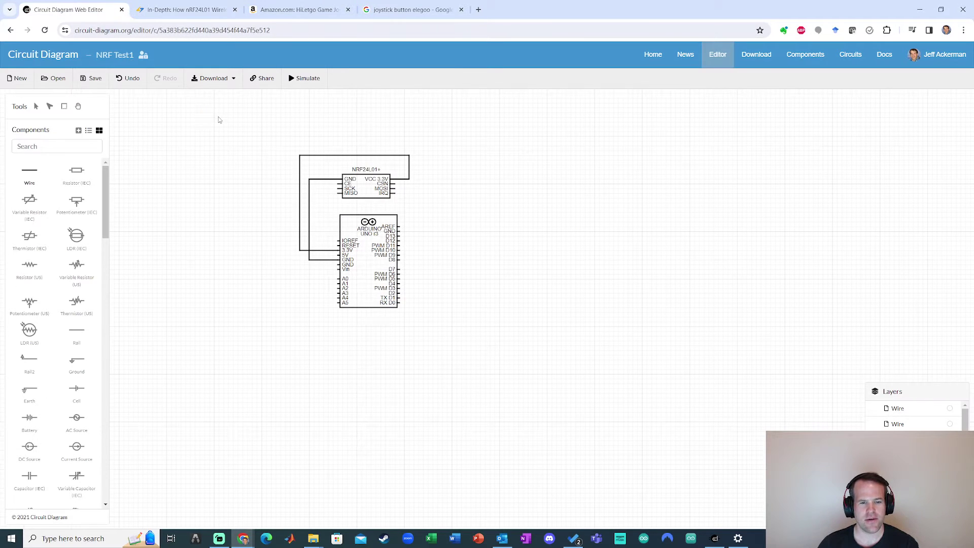
drag(339, 186, 399, 254)
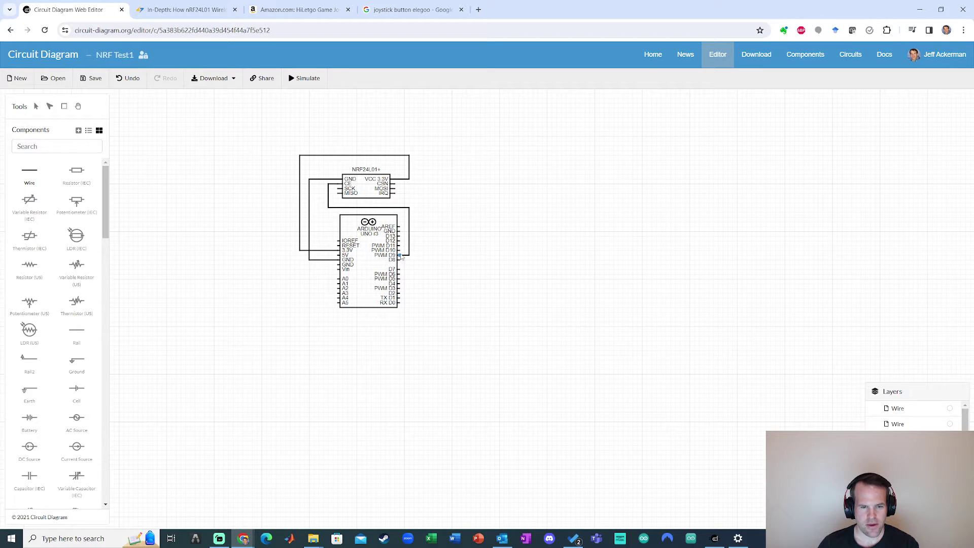
drag(398, 188, 401, 260)
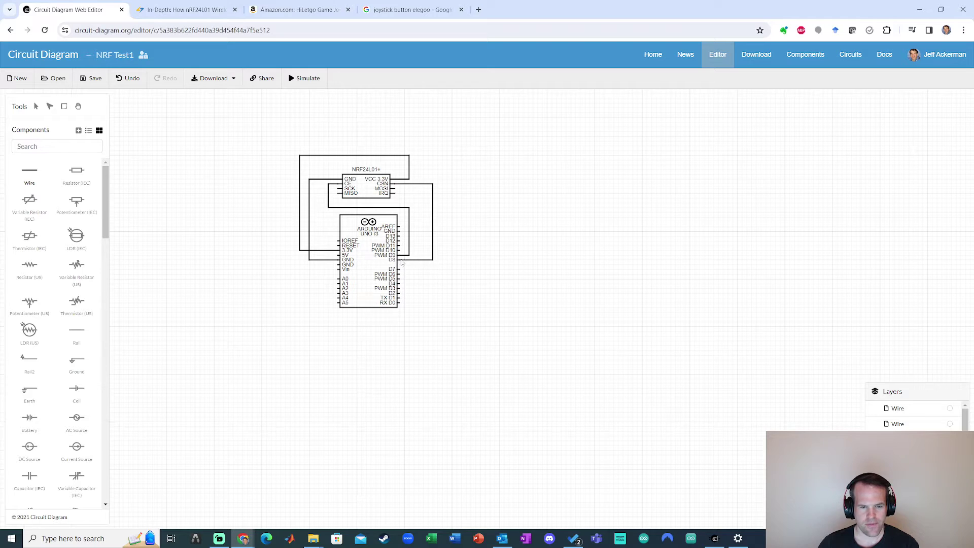
After checking the nRF24L01 pin table, draw wires out from the MISO and MOSI pins.
key(ctrl+Tab)
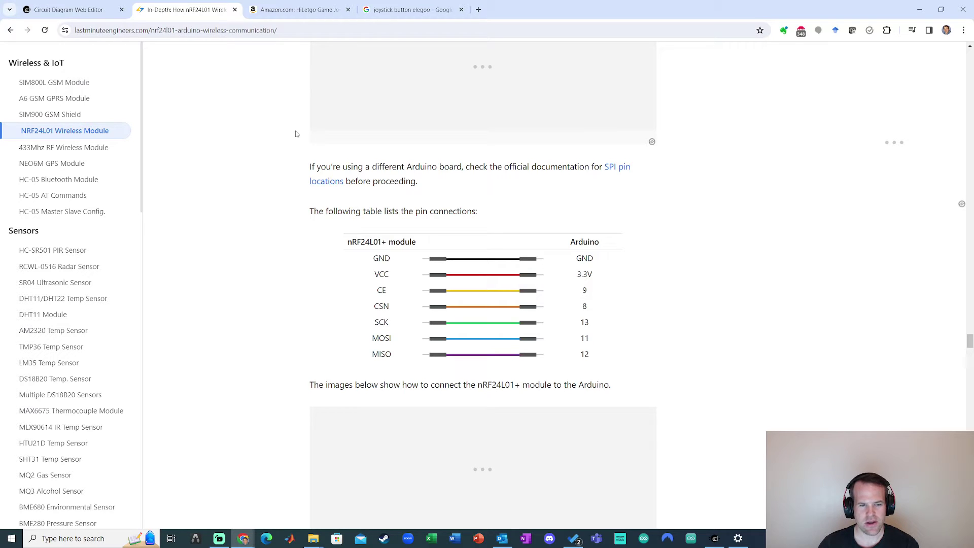
key(ctrl+shift+Tab)
mouse_move(342, 194)
mouse_down()
mouse_move(333, 194)
mouse_move(335, 208)
mouse_move(417, 213)
mouse_up()
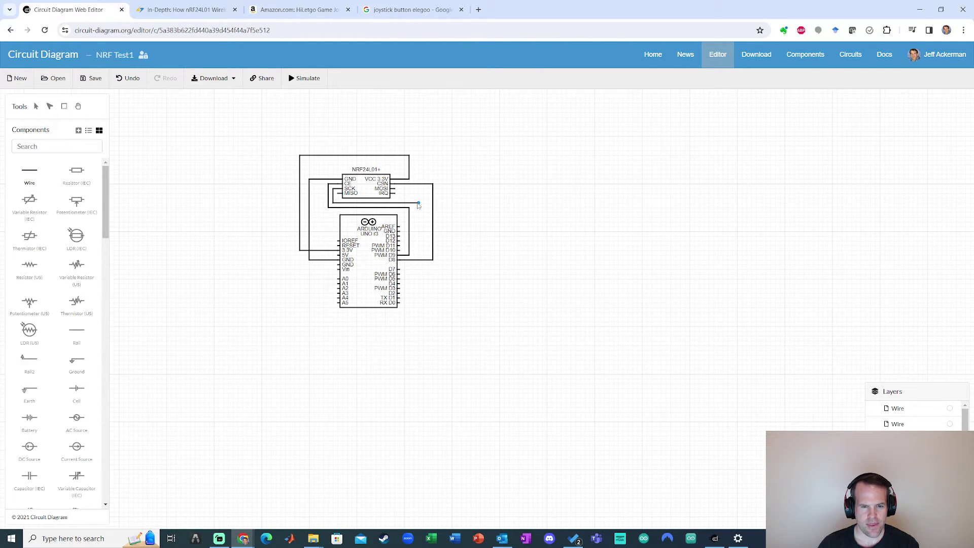
mouse_move(419, 205)
mouse_down()
mouse_move(418, 234)
mouse_move(401, 237)
mouse_up()
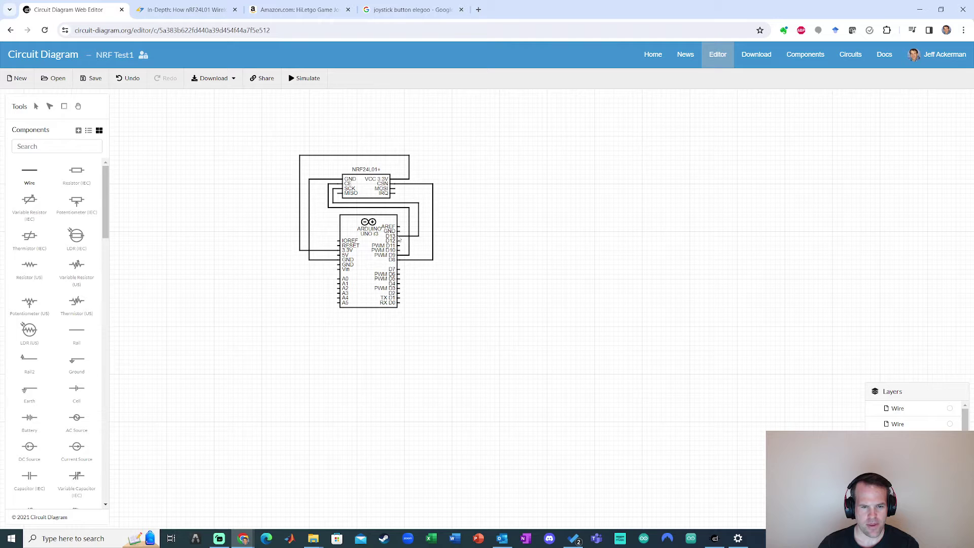
click(207, 4)
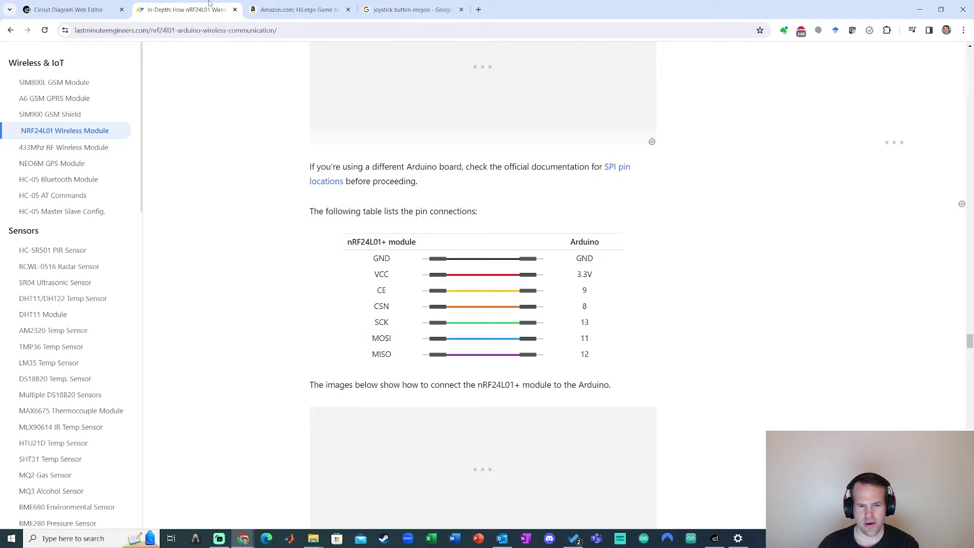
click(73, 4)
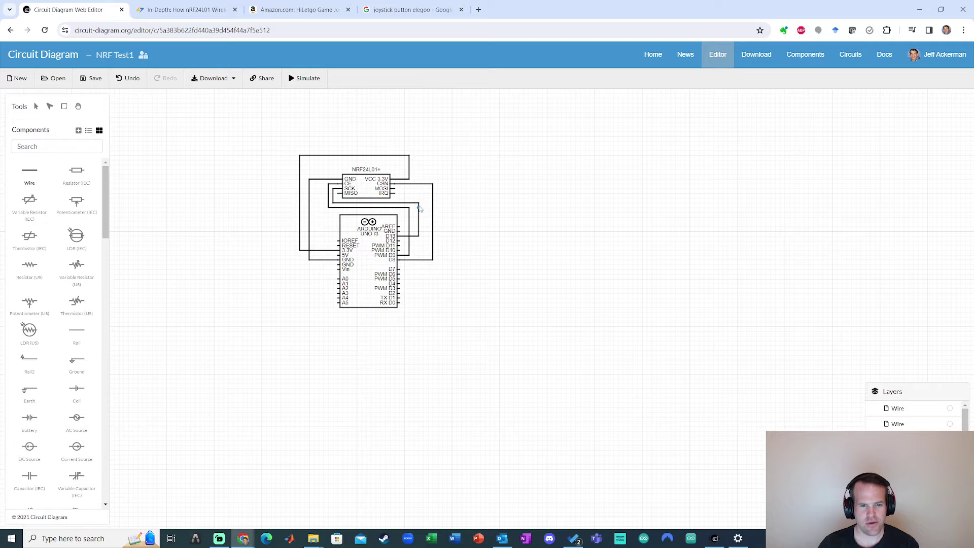
drag(398, 191, 399, 245)
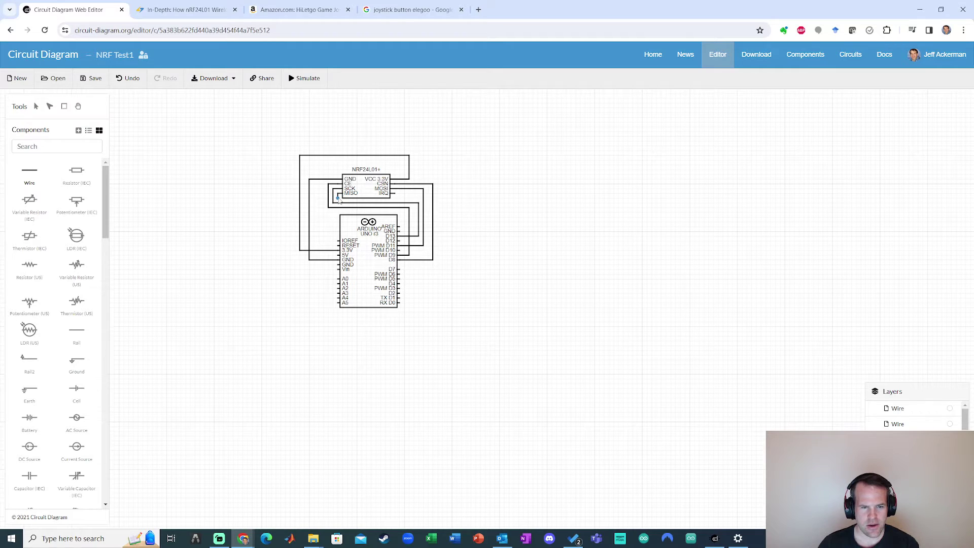
mouse_move(339, 199)
mouse_down()
mouse_move(414, 207)
mouse_move(334, 214)
mouse_up()
Reposition the horizontal wire beneath the NRF24L01+ module and lengthen it further right.
click(35, 106)
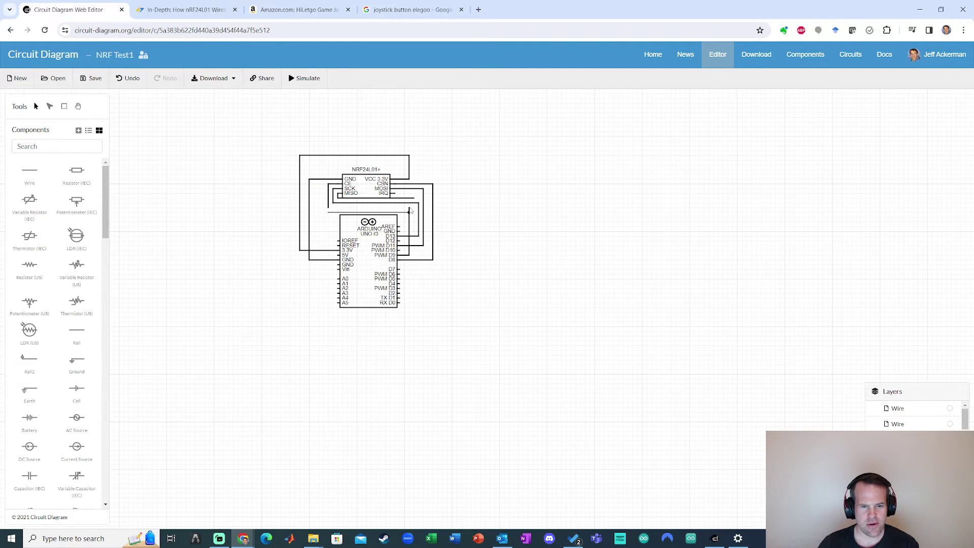
click(329, 205)
click(333, 204)
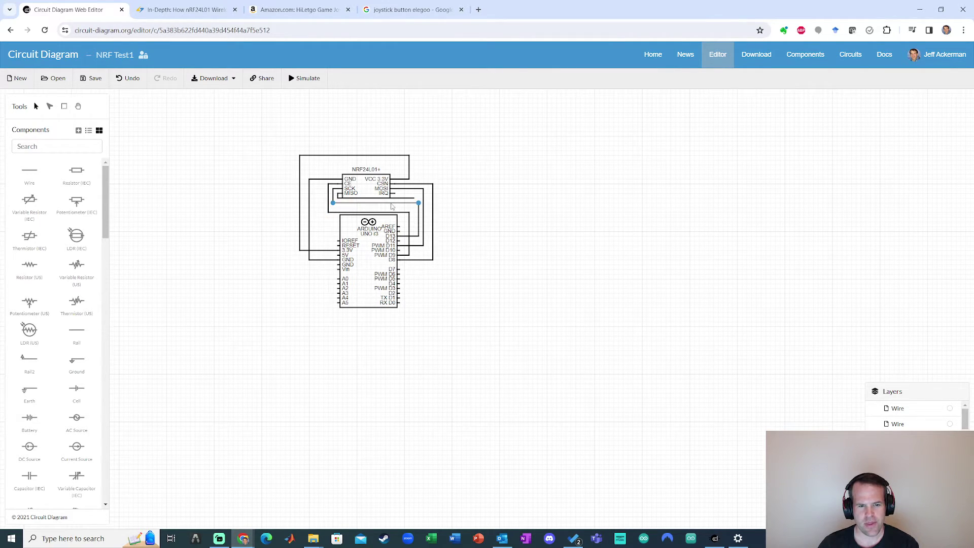
drag(337, 203, 337, 207)
click(336, 207)
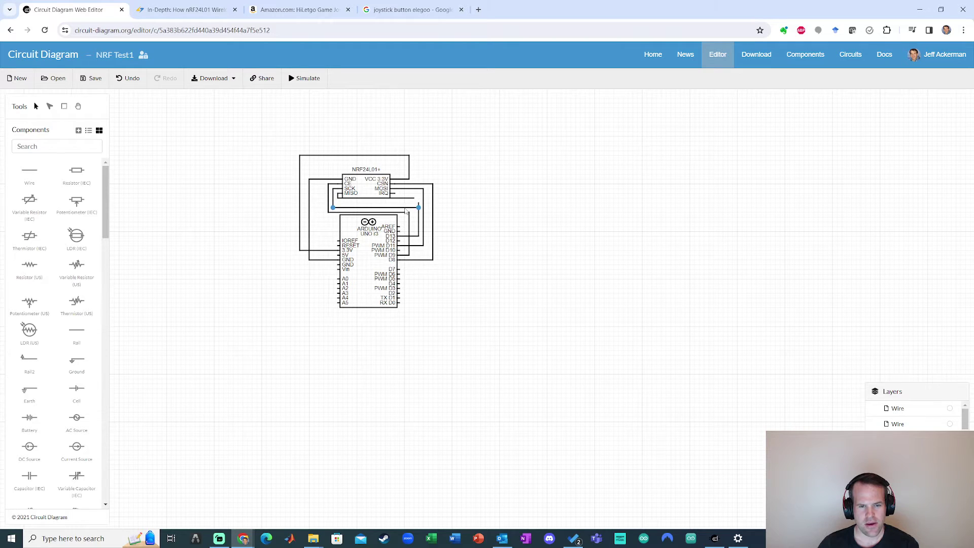
click(418, 204)
drag(415, 203, 339, 202)
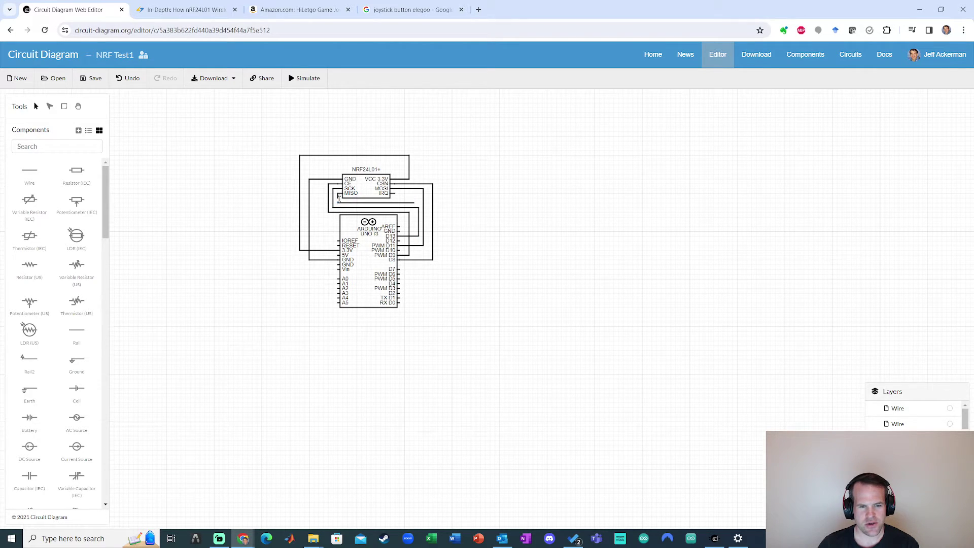
click(414, 203)
drag(415, 202, 424, 203)
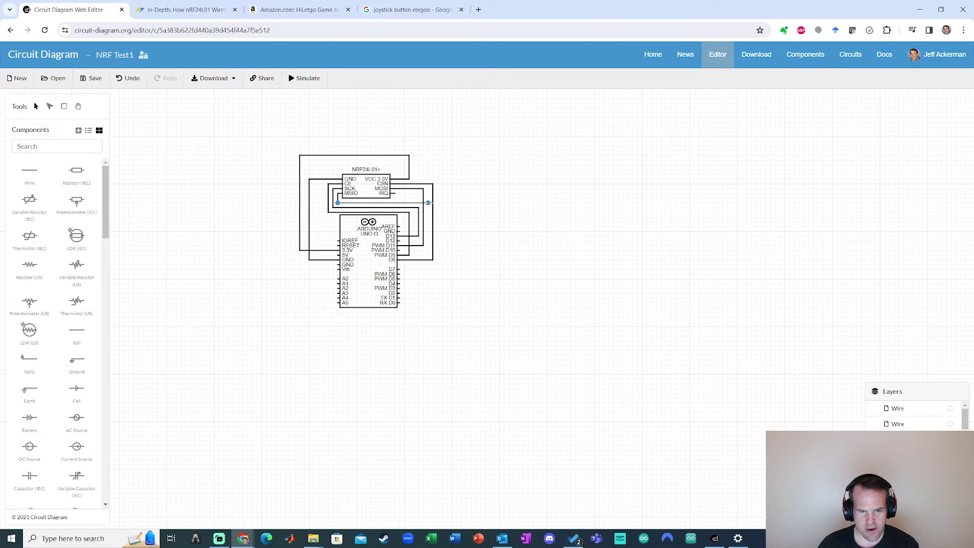
click(445, 202)
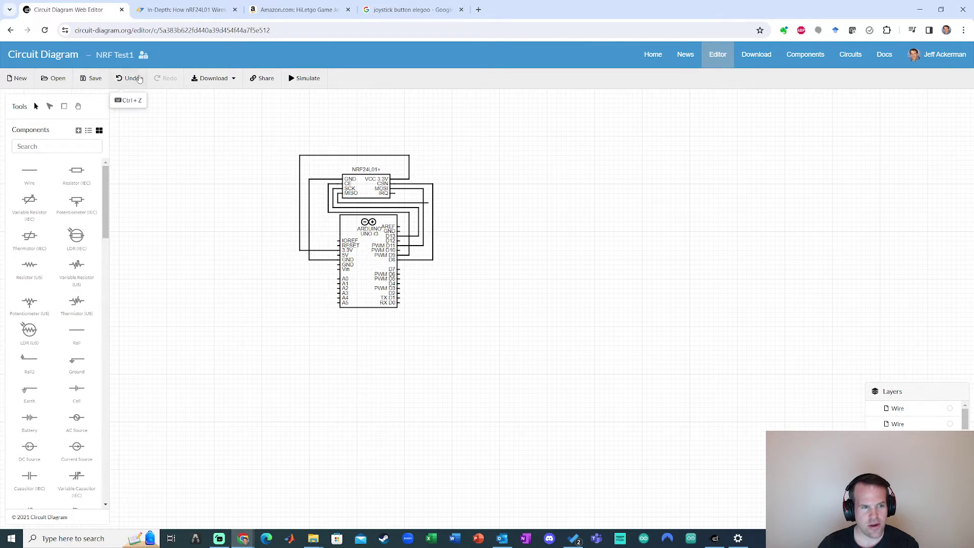
Draw a vertical wire down to Arduino pin D8 and inspect the NRF24L01+ module's properties.
click(37, 171)
drag(429, 203, 432, 260)
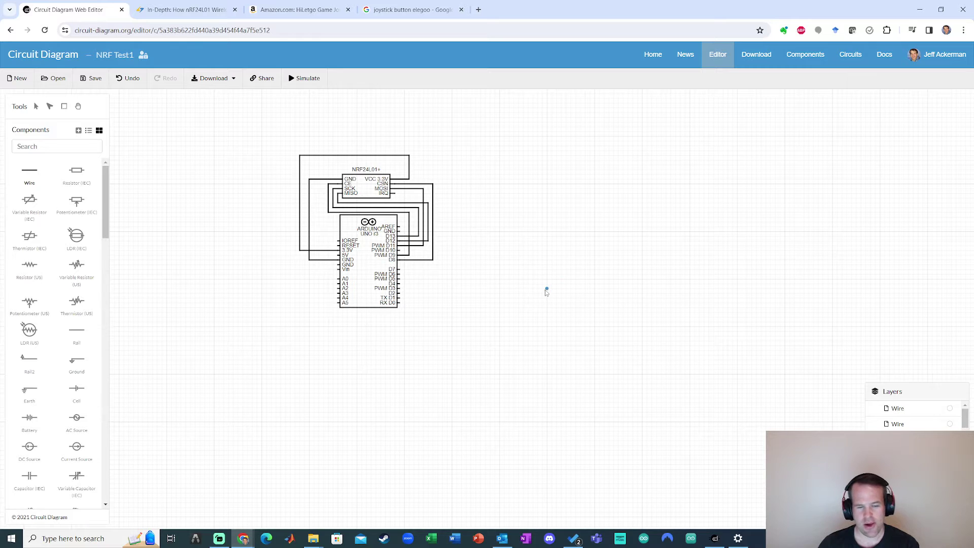
click(36, 106)
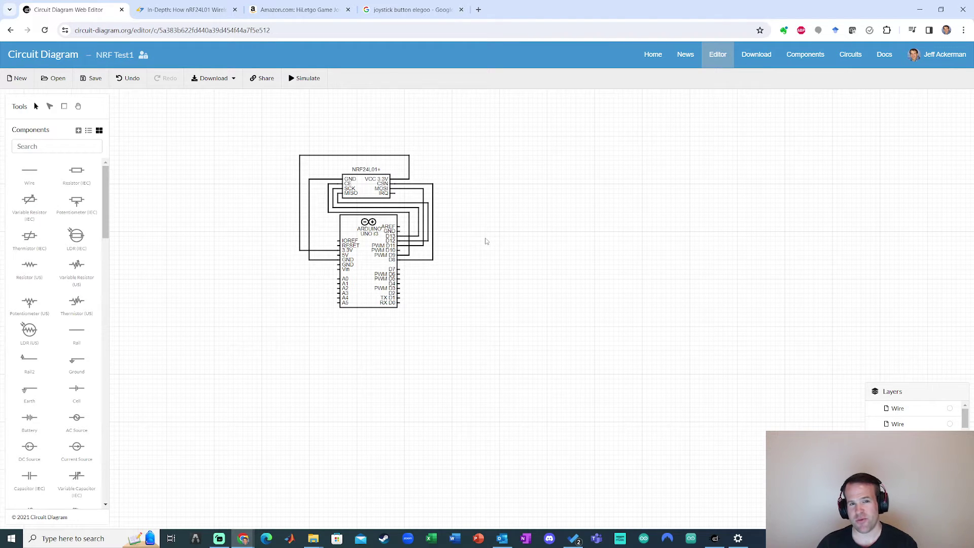
click(350, 184)
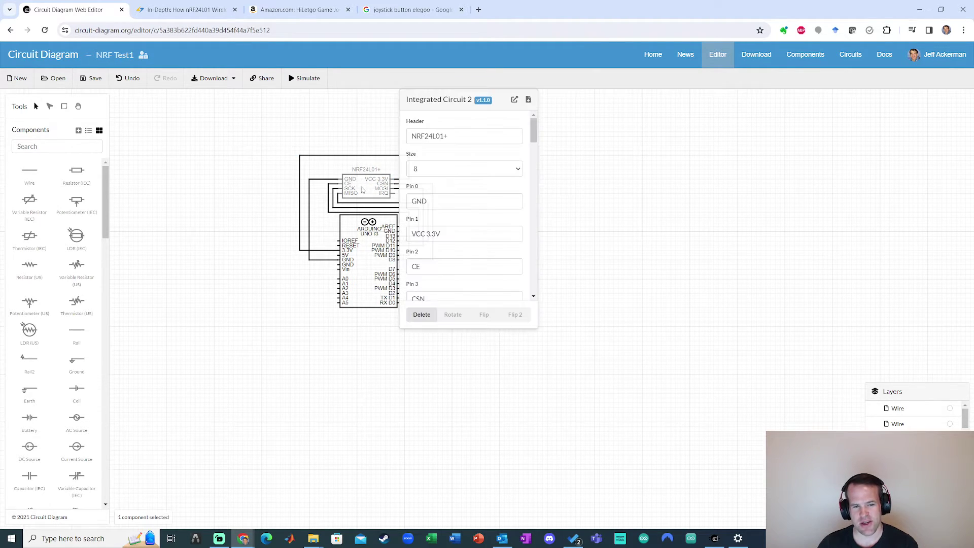
click(616, 246)
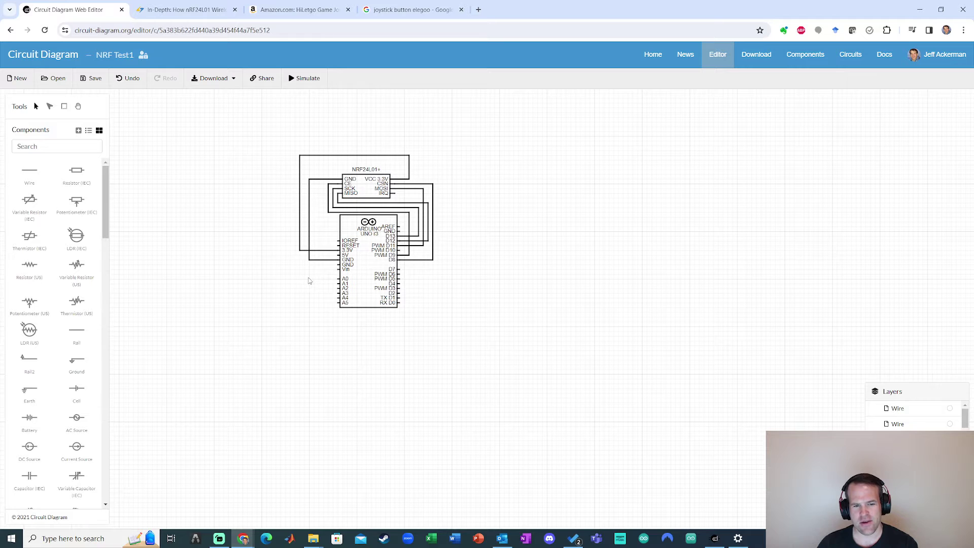
Search components for 'joy' and delete the stray horizontal wire under the NRF module.
click(42, 147)
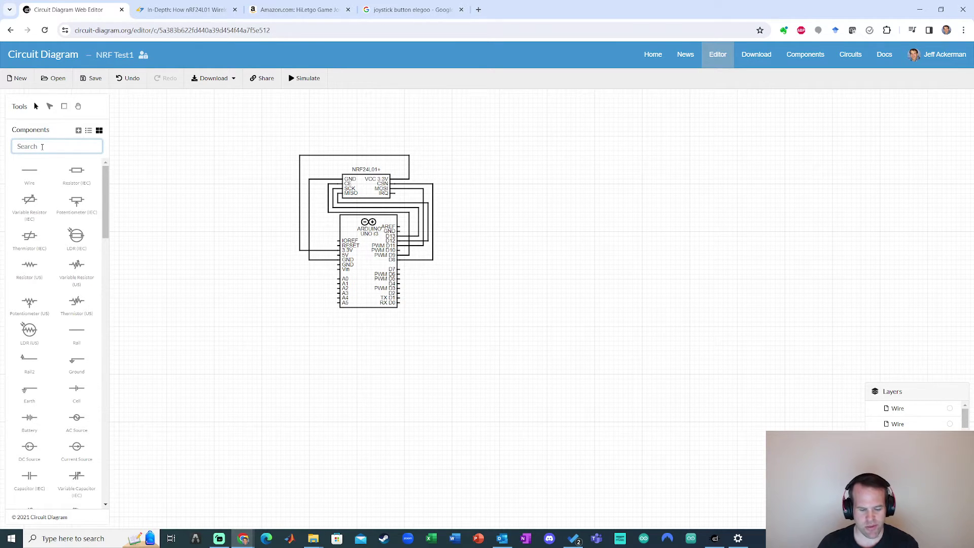
text(joy)
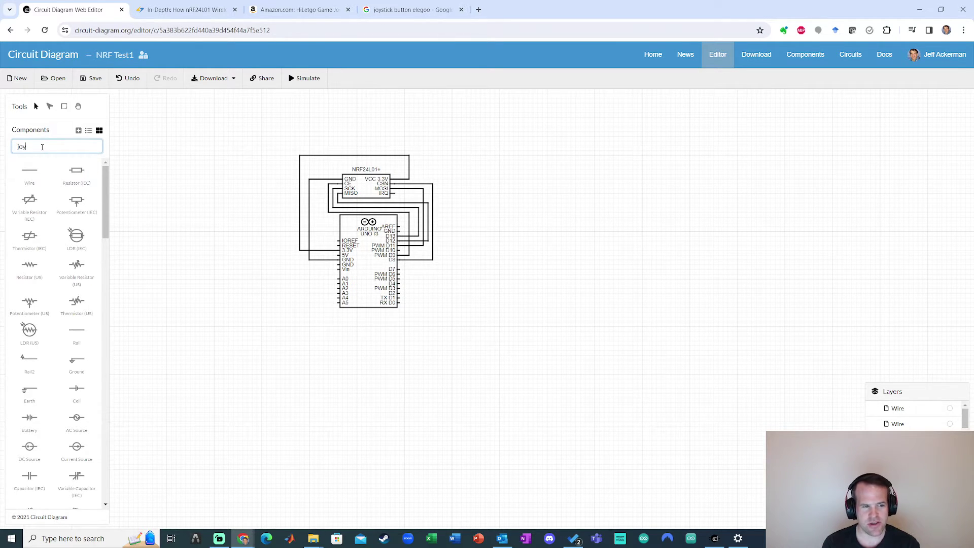
click(383, 204)
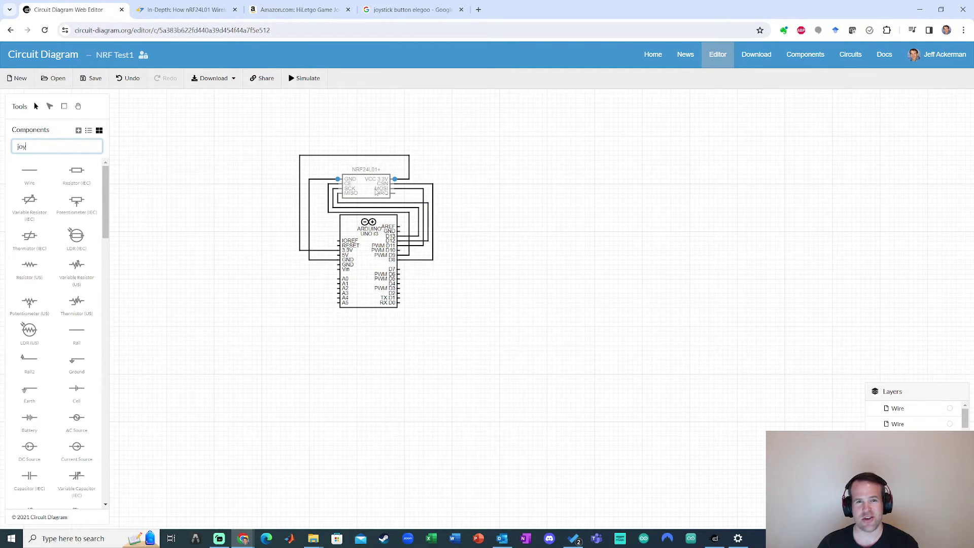
key(Delete)
Search components for 'joyst' and then 'pot', picking the US potentiometer but cancelling its placement.
double_click(48, 146)
click(433, 246)
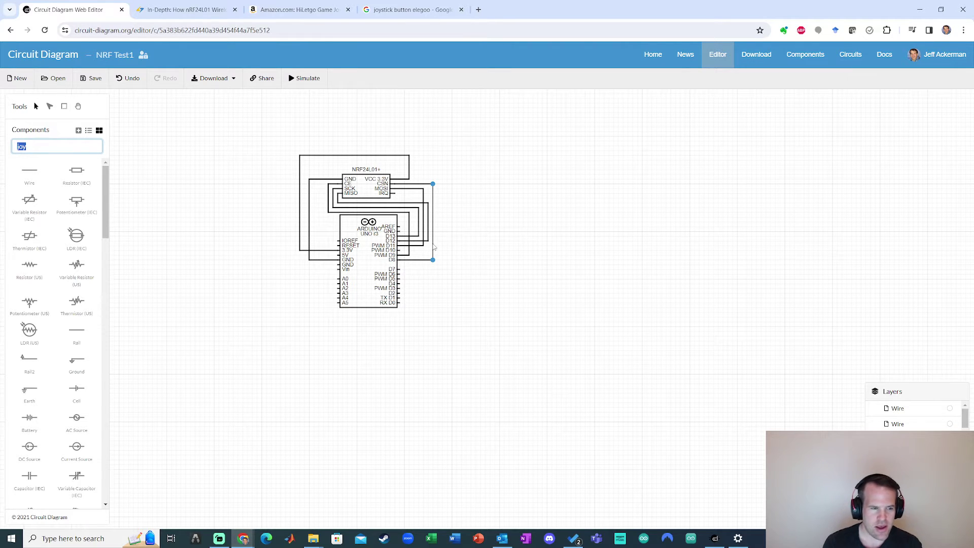
text(joystick\)
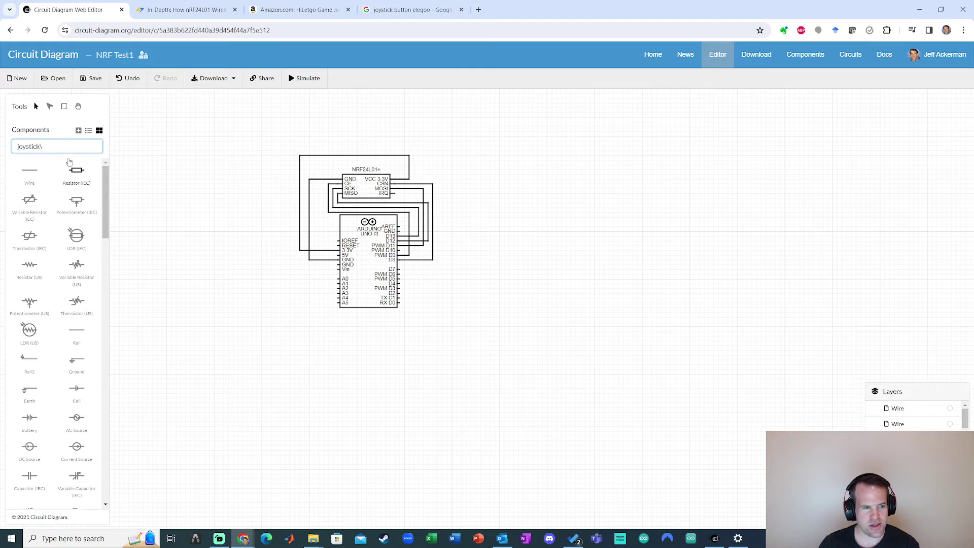
double_click(13, 146)
text(pot)
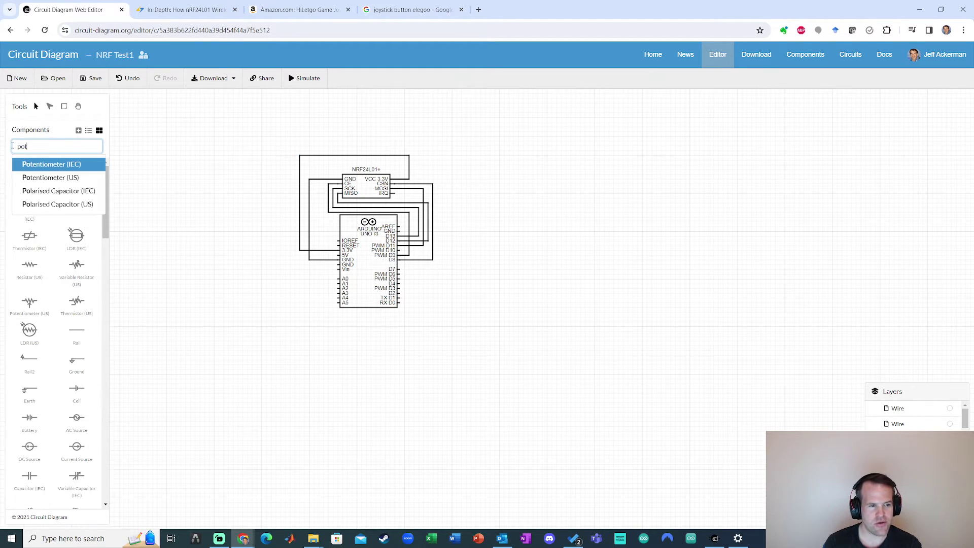
click(56, 179)
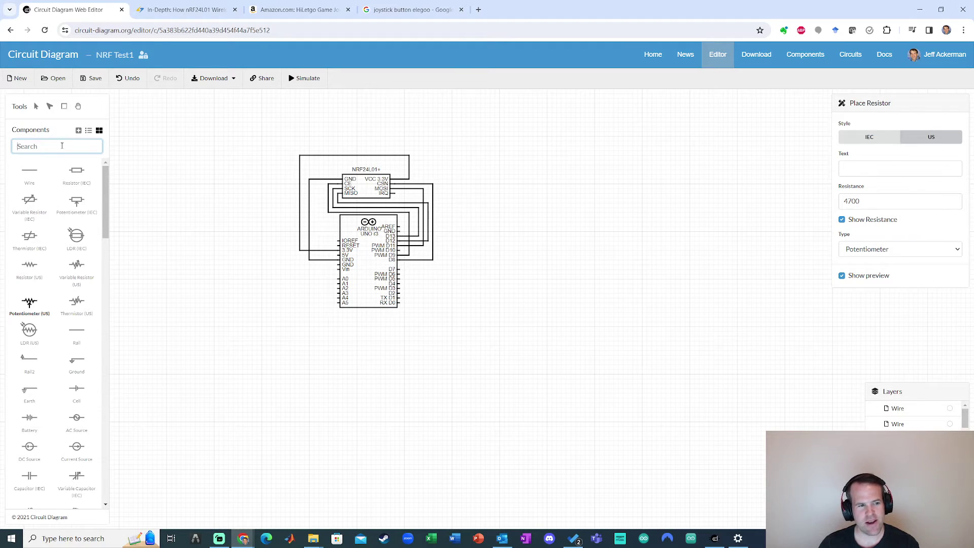
click(36, 106)
View the Amazon joystick photo labelling its GND, +5V, VRx, VRy and SW pins.
click(293, 6)
mouse_move(270, 210)
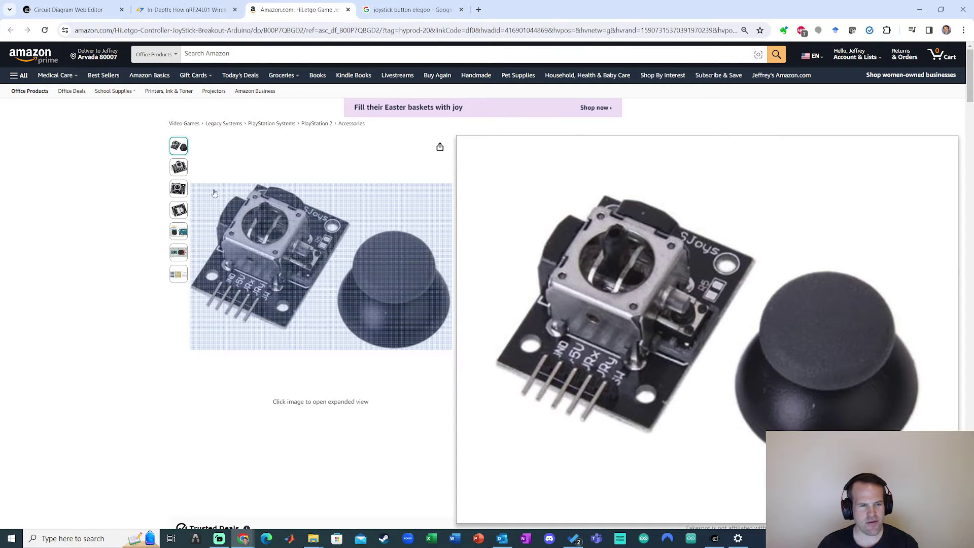
mouse_move(180, 169)
mouse_move(278, 260)
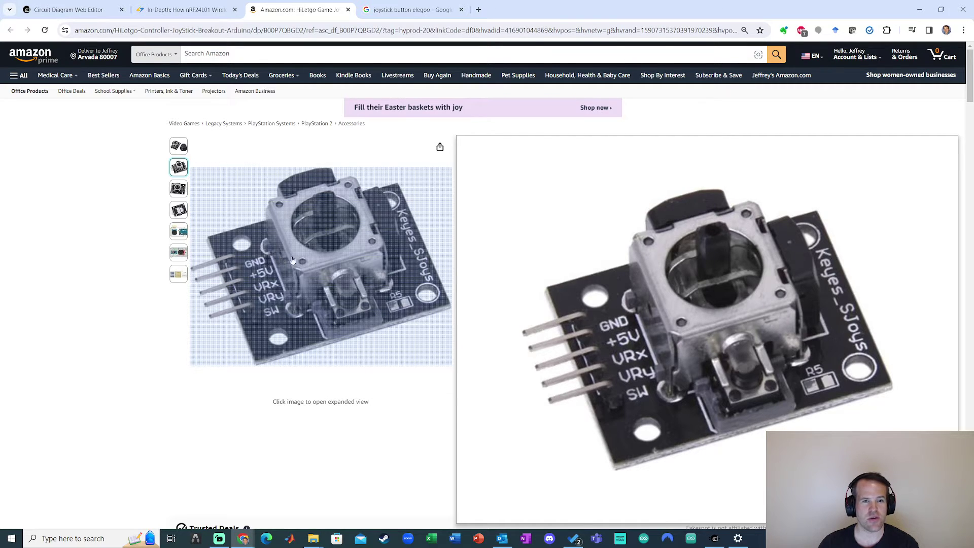
Place an Integrated Circuit 2 block, found by searching 'inte', just left of the Arduino.
click(53, 5)
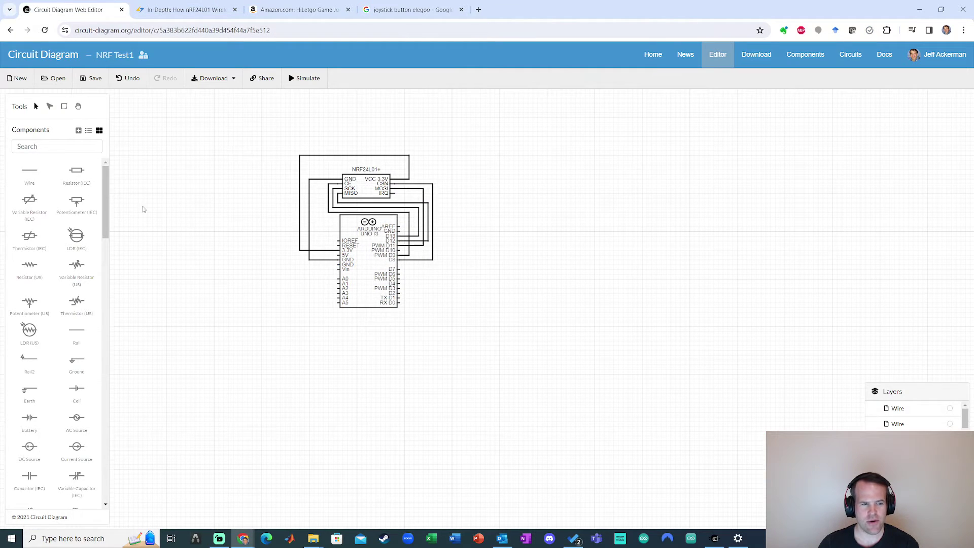
click(55, 147)
text(inte)
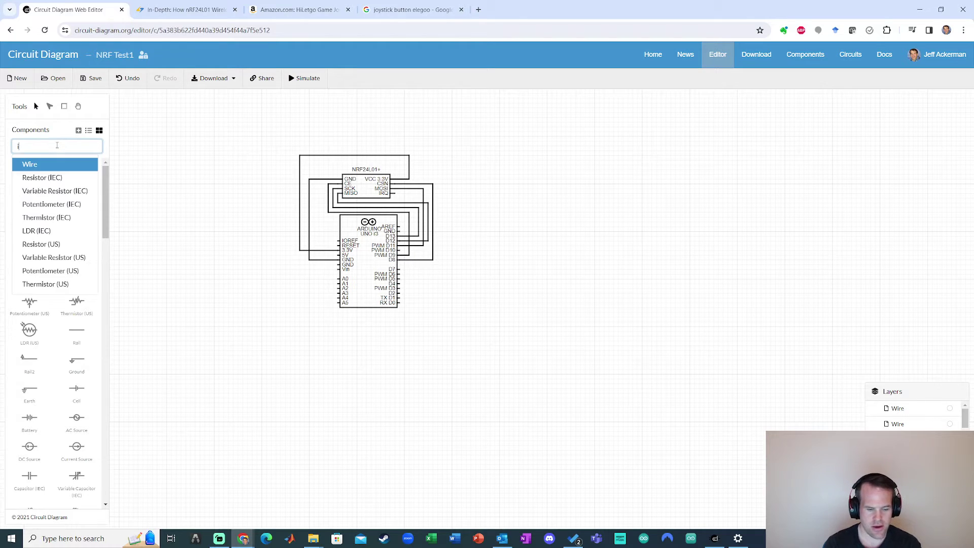
click(99, 177)
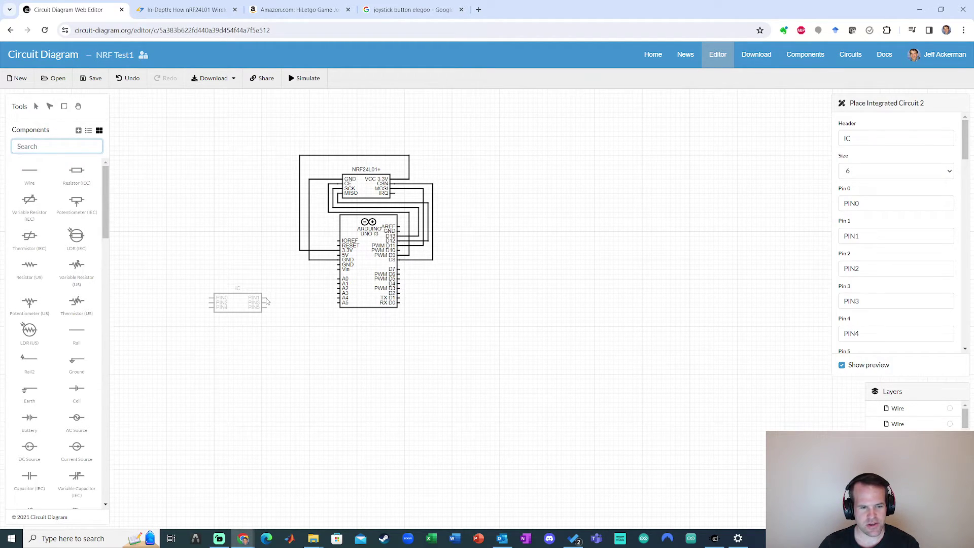
click(260, 303)
click(36, 106)
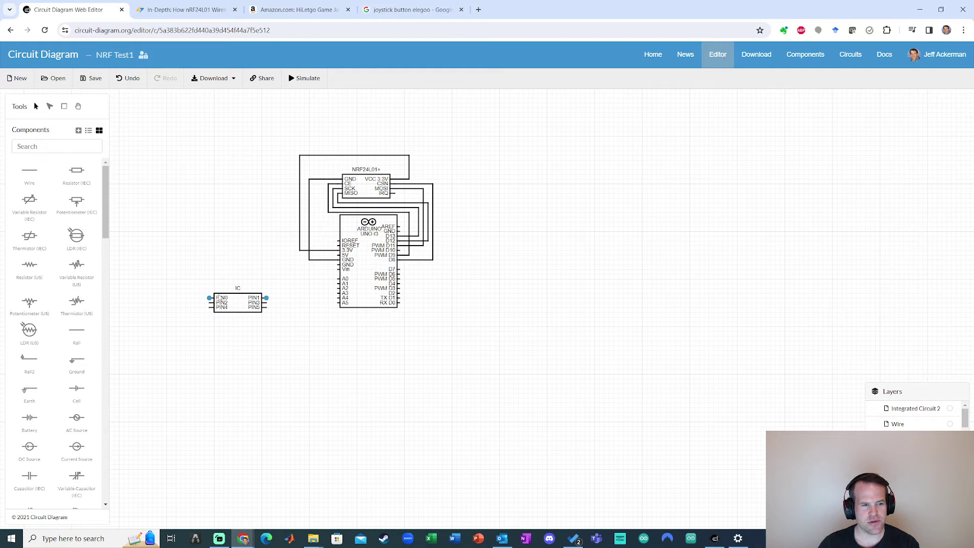
drag(238, 294, 267, 290)
Head the IC block 'Joystick' and label its first pins GNS and +5V.
click(267, 290)
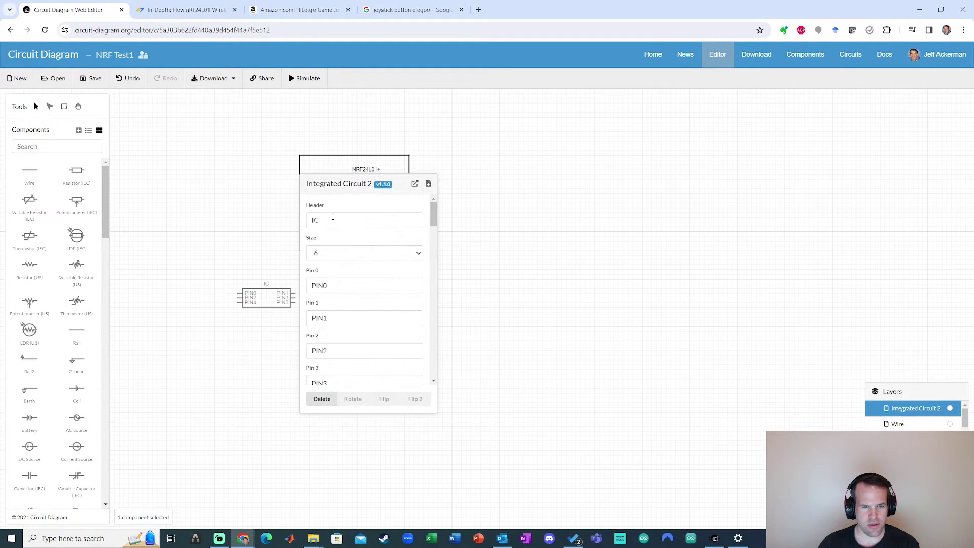
double_click(314, 220)
text(Joystick)
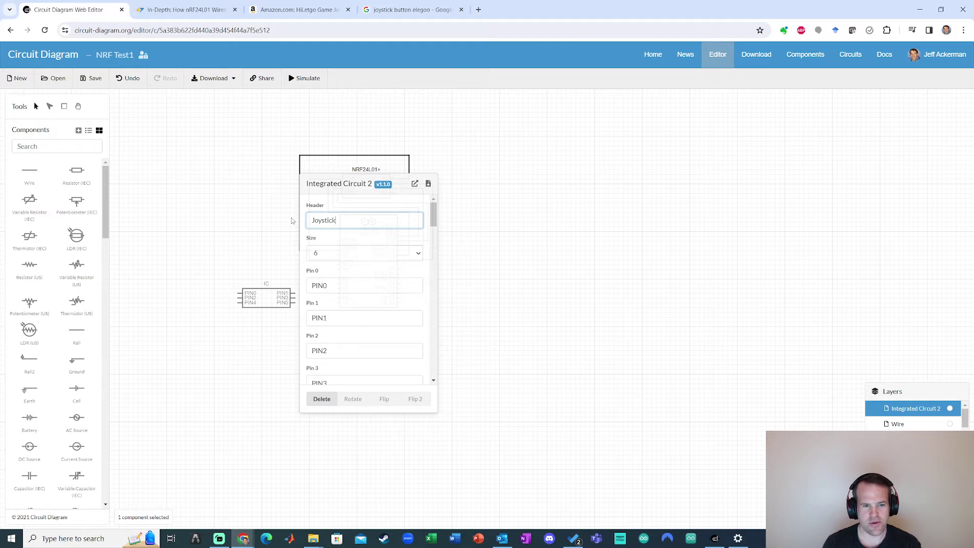
key(Return)
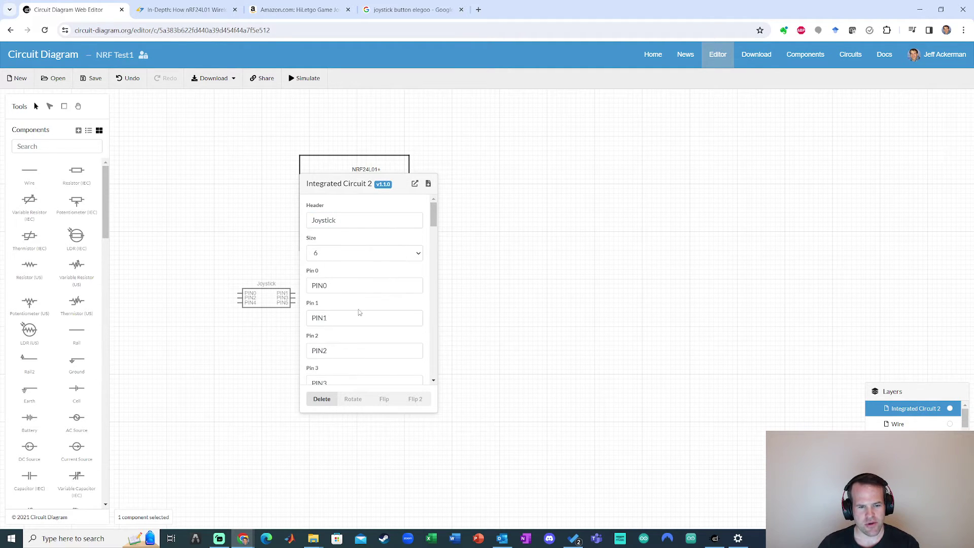
double_click(372, 285)
click(287, 6)
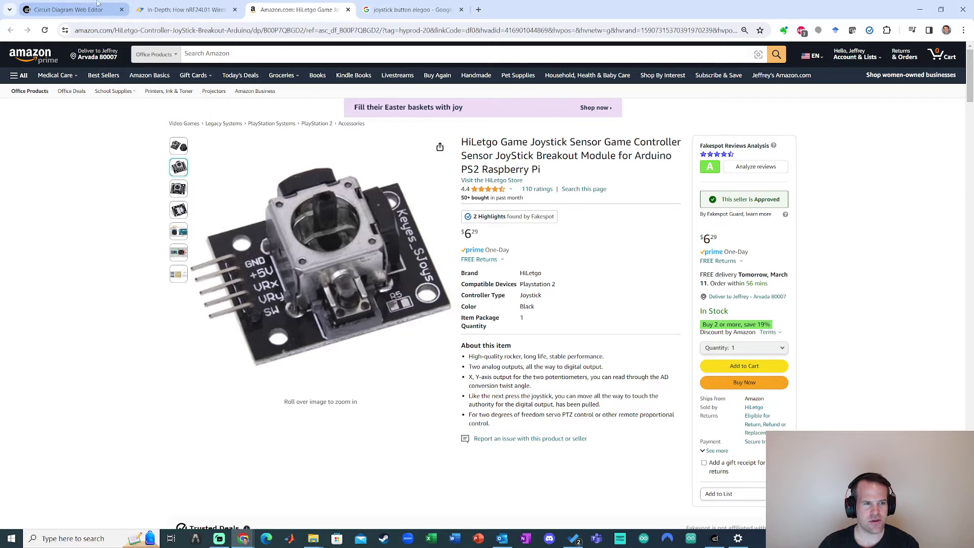
click(66, 9)
text(GNS)
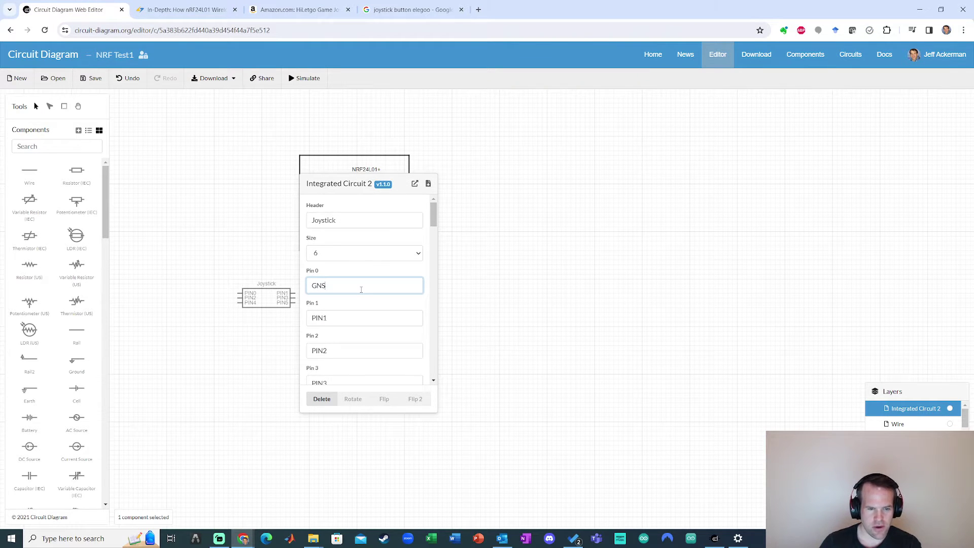
key(Tab)
text(+)
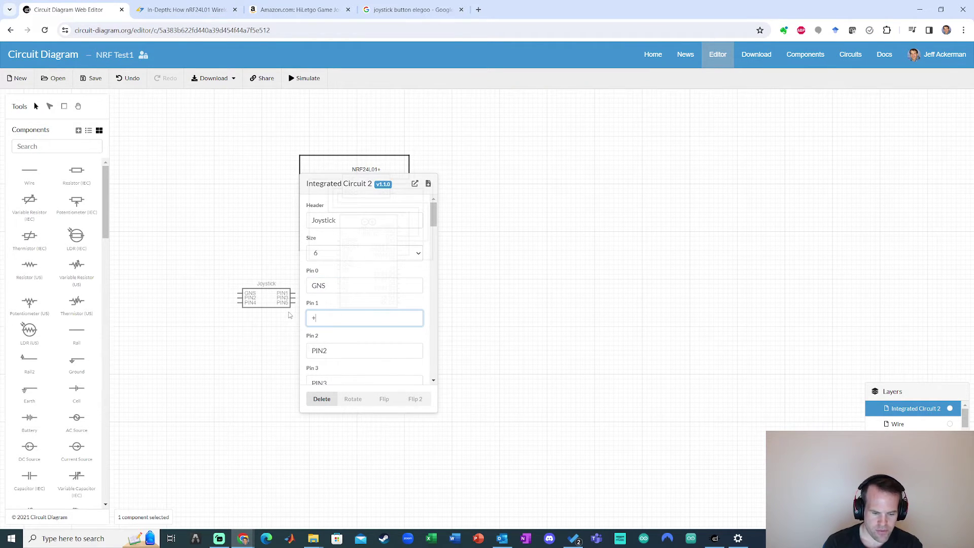
key(Tab)
text(V)
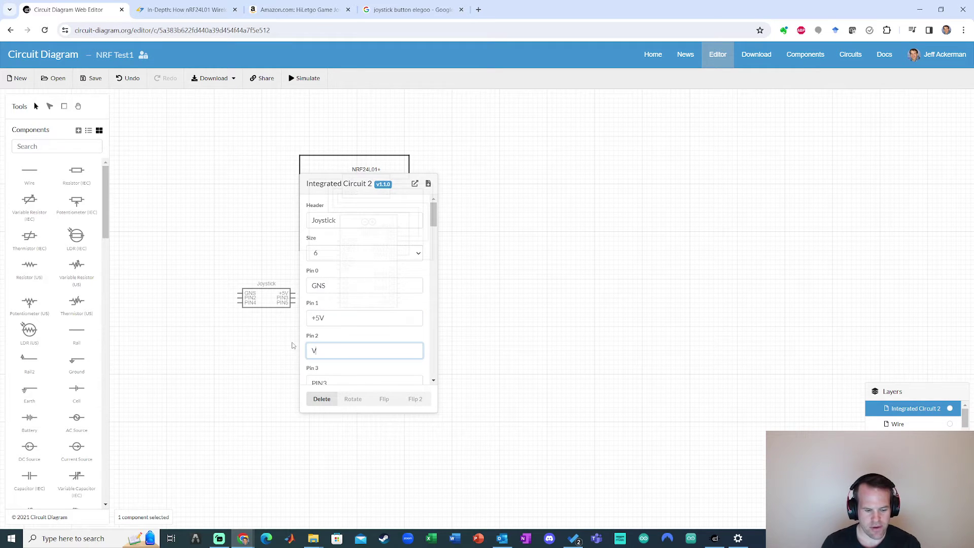
Copy and paste a duplicate Joystick block, then delete the unwanted duplicate.
key(ctrl+a)
key(ctrl+c)
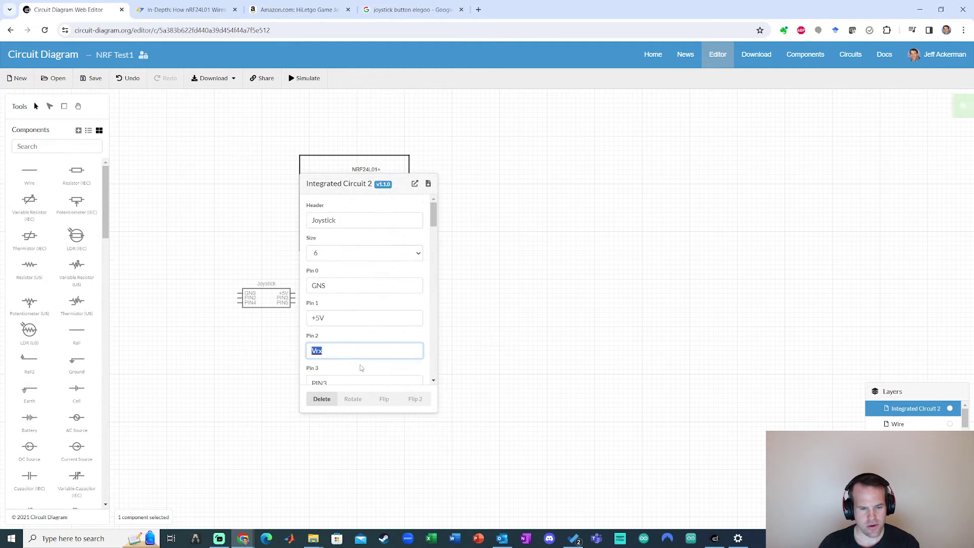
scroll(351, 365, down, 2)
drag(327, 335, 308, 336)
key(ctrl+v)
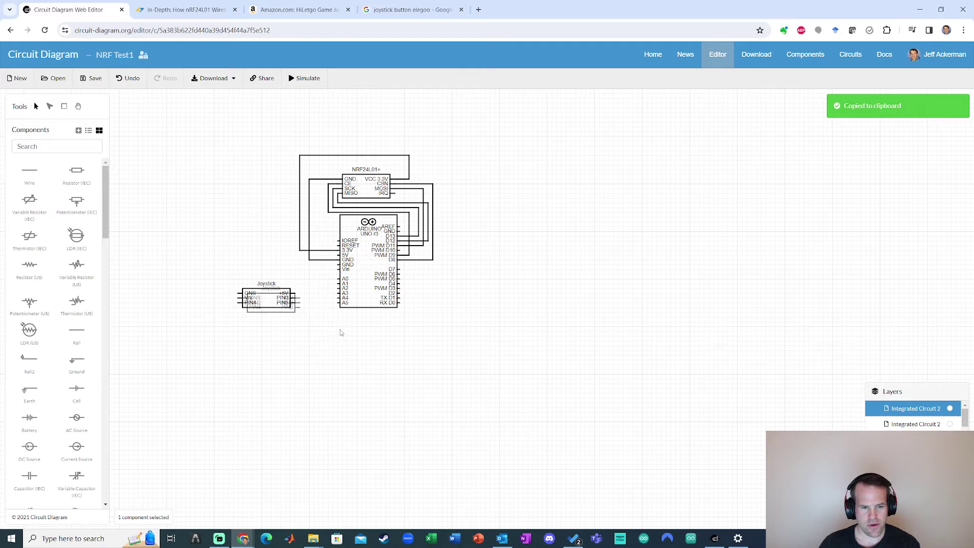
drag(291, 316, 299, 364)
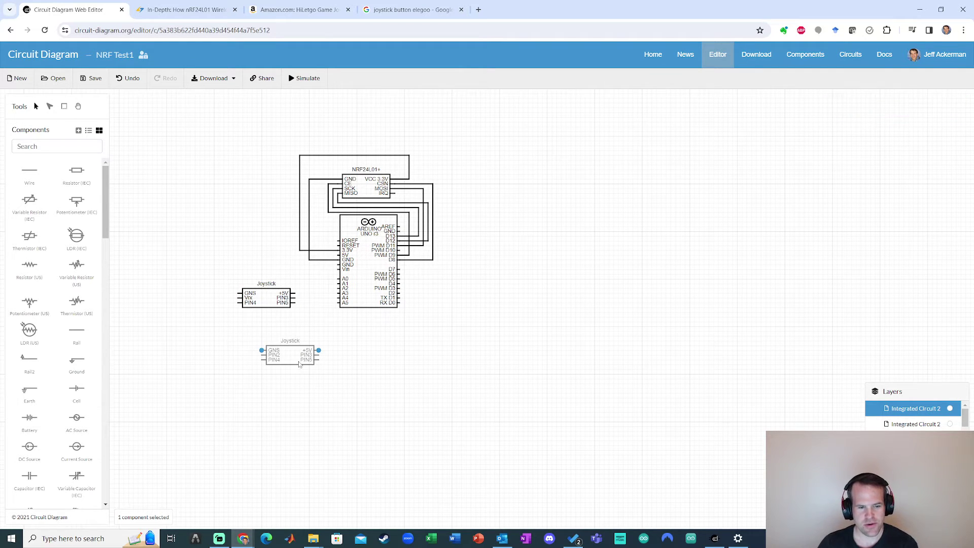
key(Delete)
Finish naming the Joystick pins Vrx, Vry and SW, then close its properties.
click(266, 297)
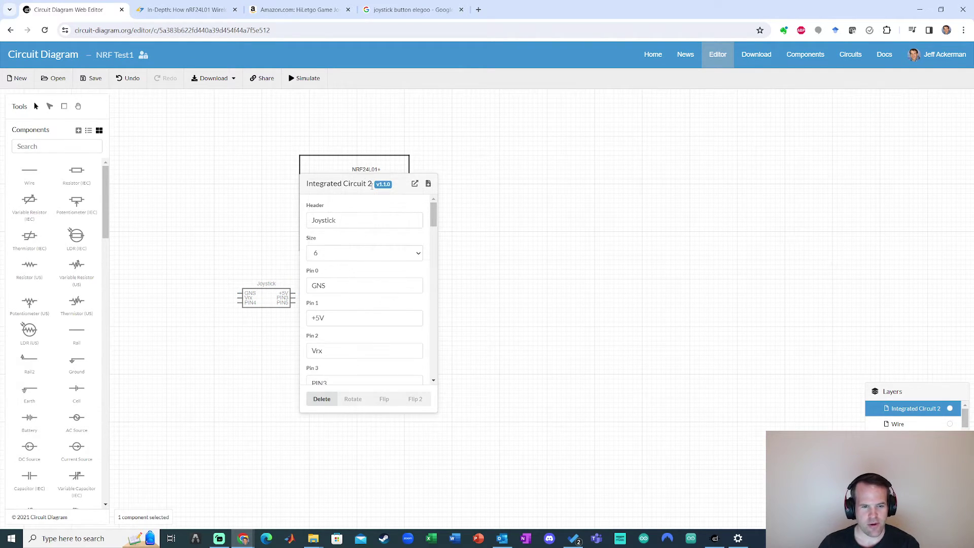
drag(353, 183, 372, 183)
click(370, 320)
key(Tab)
key(Tab)
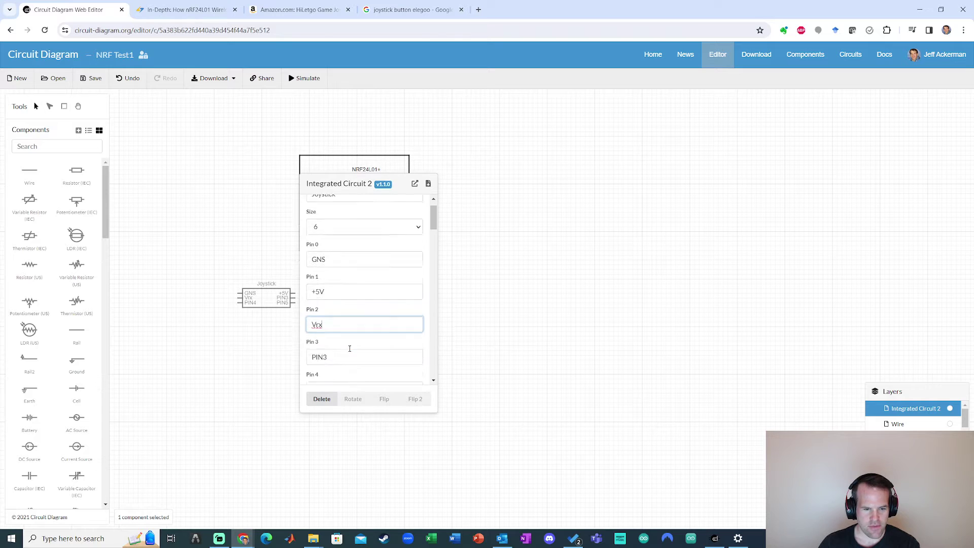
text(VRy)
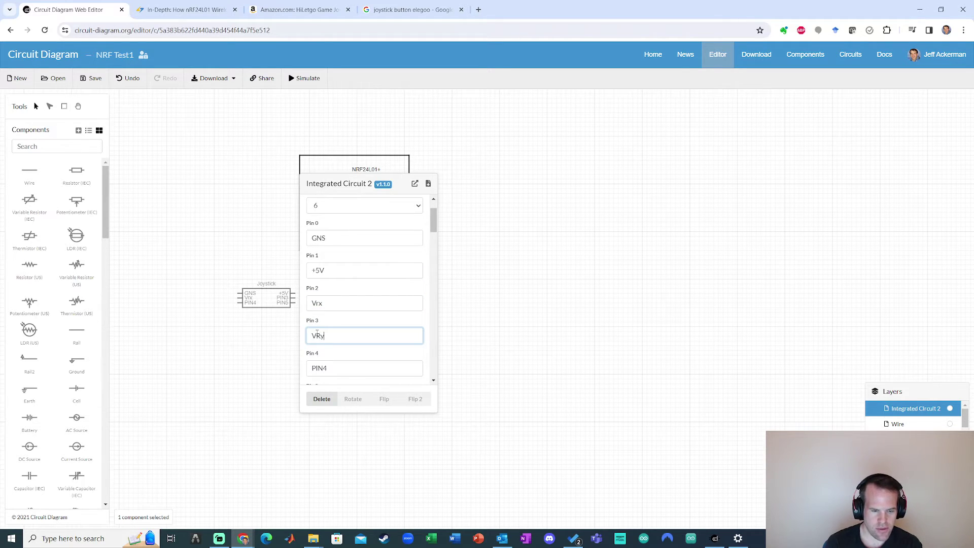
drag(321, 331, 315, 335)
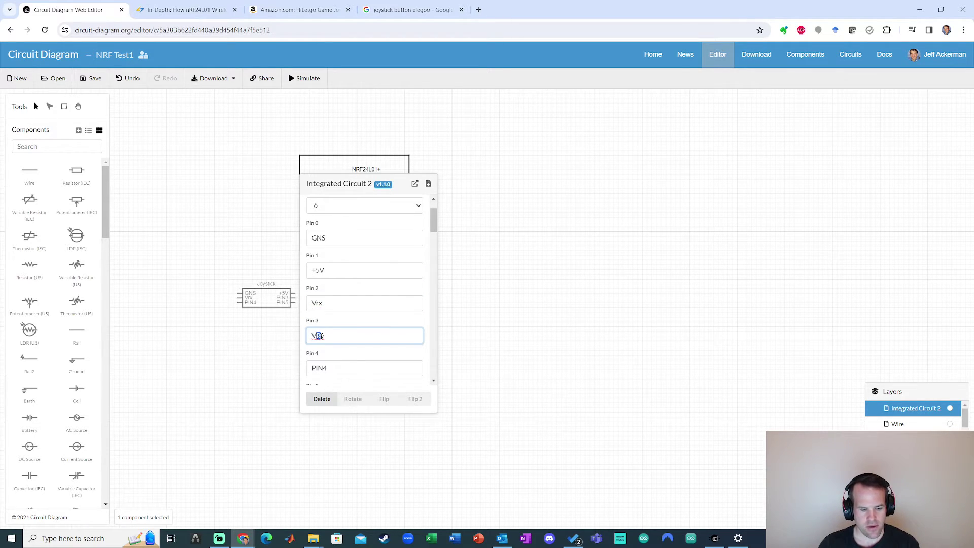
text(r)
drag(328, 368, 310, 368)
text(SW)
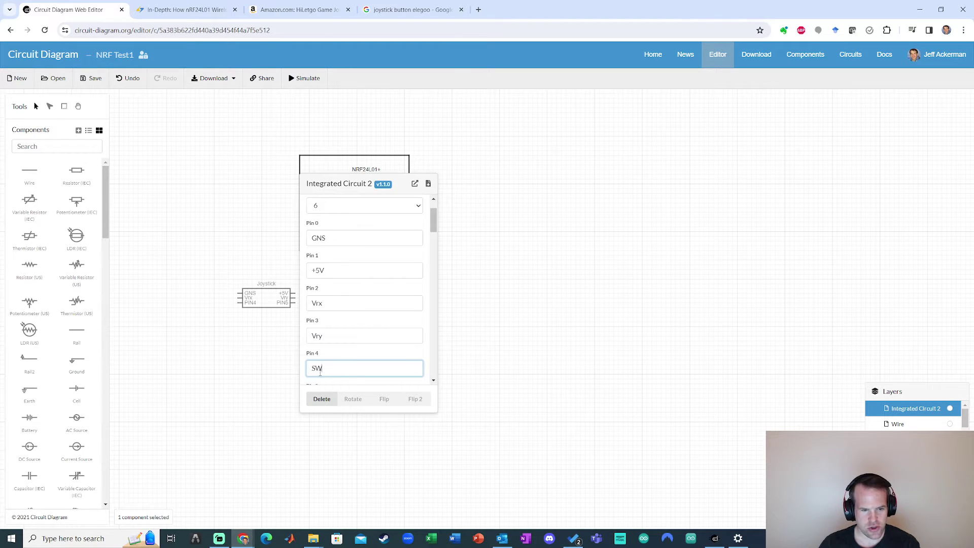
click(546, 273)
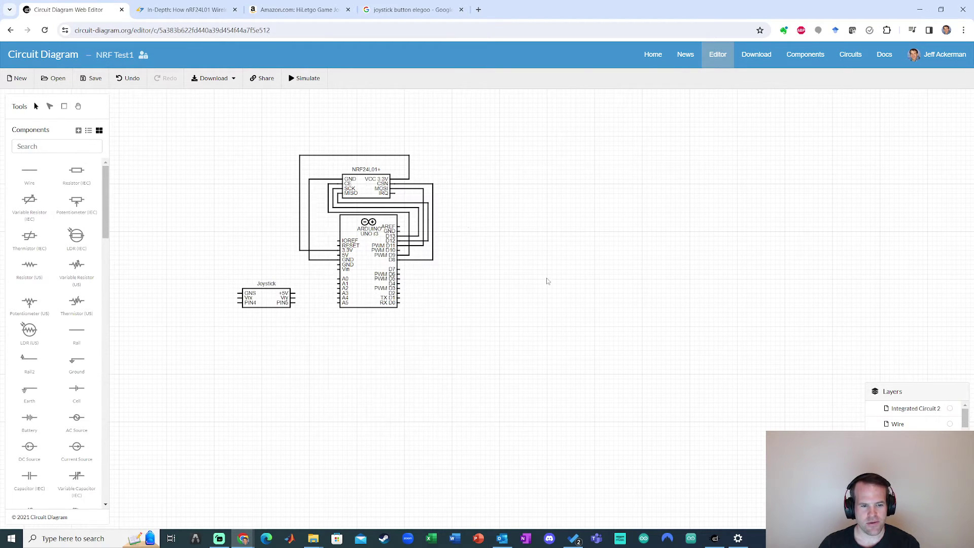
Move the Joystick block down beside the Arduino, touch up its Pin 0 name, and wire its left pin upward.
drag(268, 300, 279, 325)
click(375, 307)
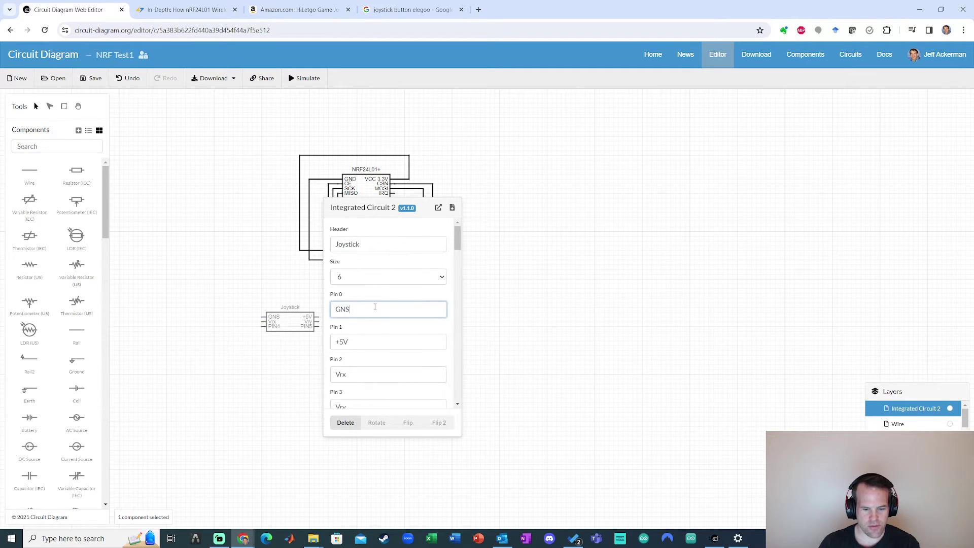
text(D)
click(550, 357)
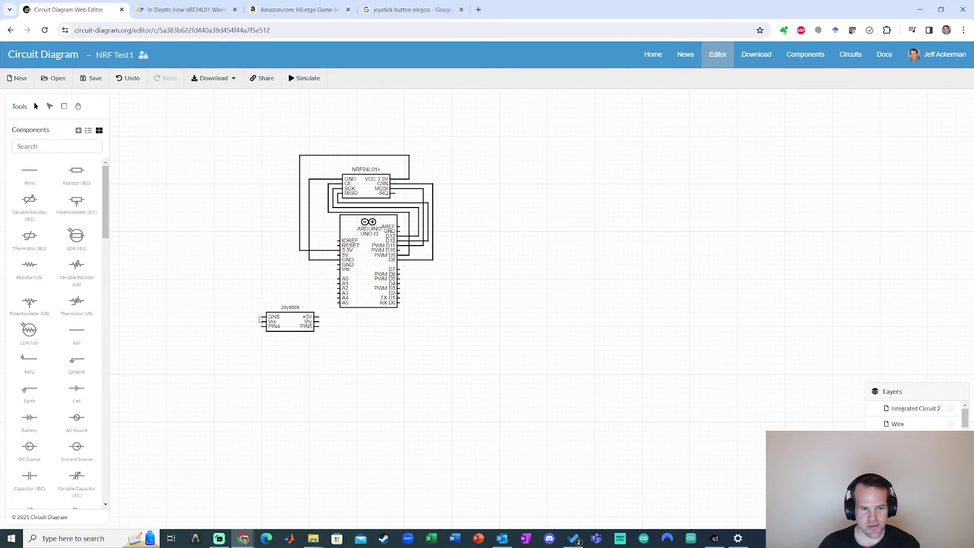
click(29, 173)
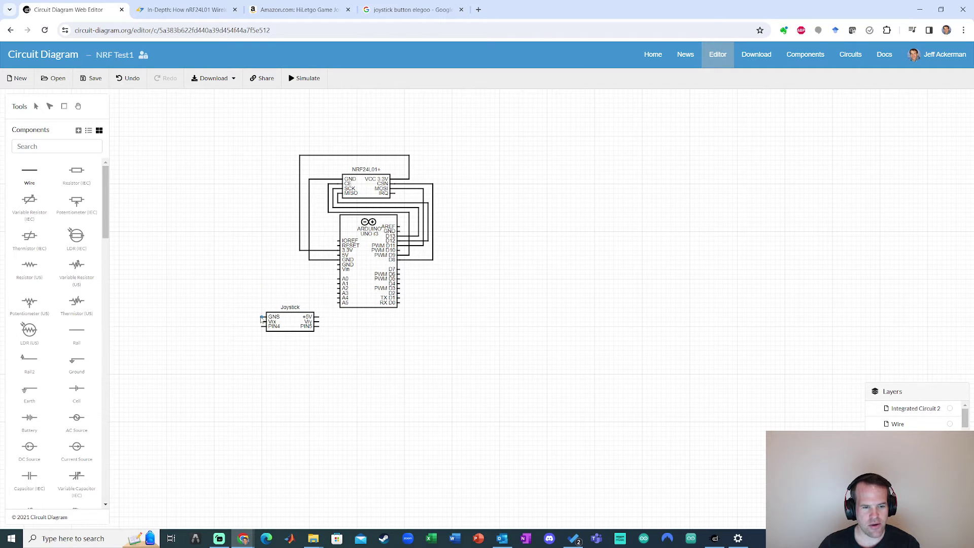
mouse_move(261, 319)
mouse_down()
mouse_move(272, 262)
mouse_move(308, 260)
mouse_up()
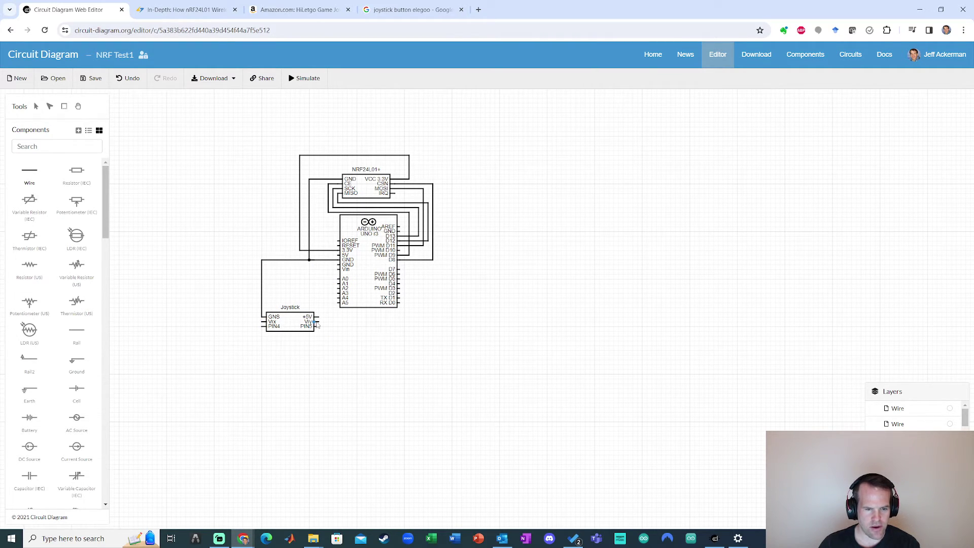
Wire the Joystick's +5V pin to the Arduino's 5V line and its Vrx pin to A0.
mouse_move(318, 317)
mouse_down()
mouse_move(326, 257)
mouse_move(342, 255)
mouse_up()
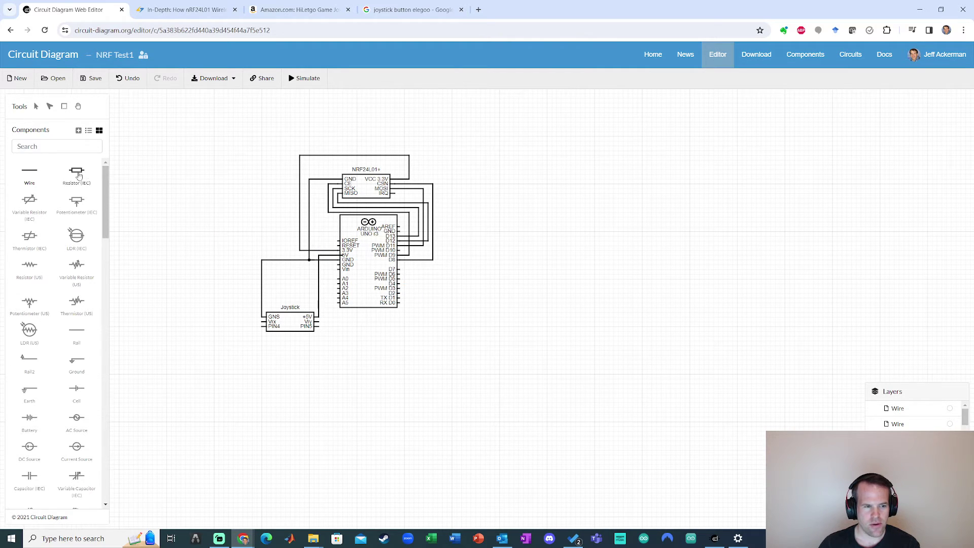
click(35, 106)
click(342, 257)
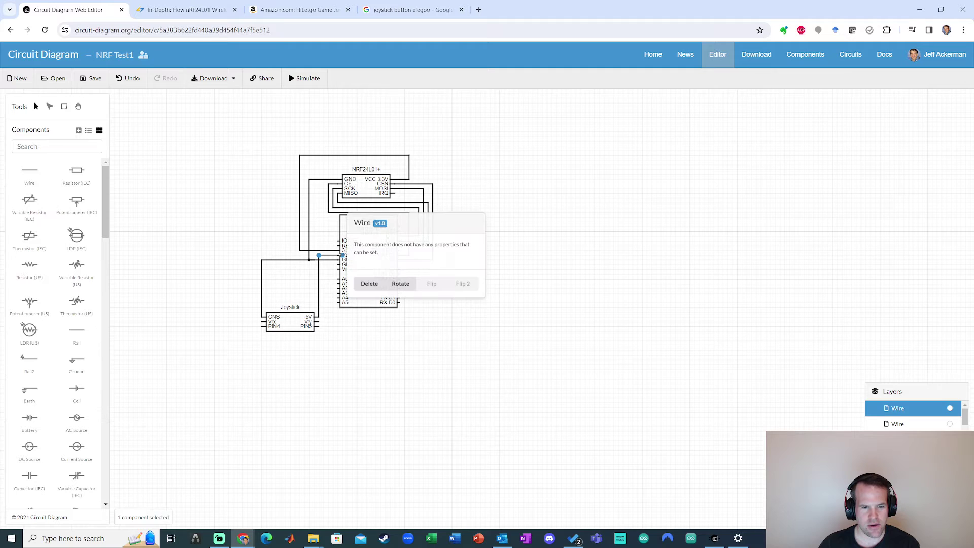
click(213, 274)
click(28, 173)
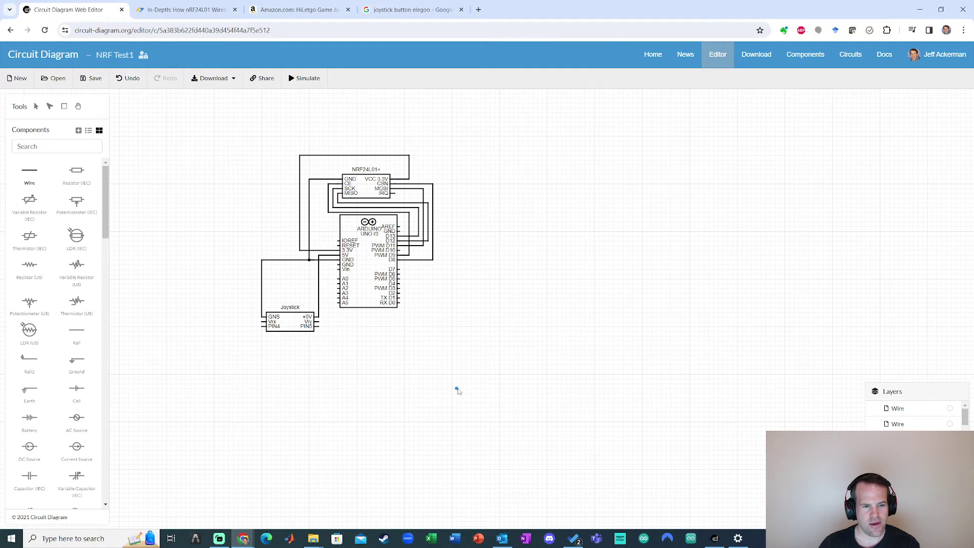
mouse_move(262, 321)
mouse_down()
mouse_move(246, 315)
mouse_move(246, 279)
mouse_move(337, 286)
mouse_up()
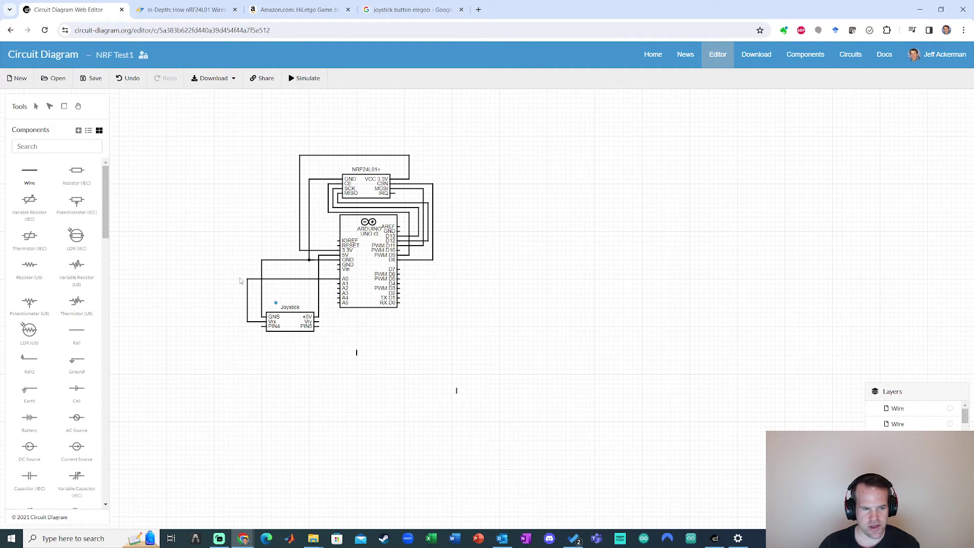
click(36, 106)
Delete the stray short wires below the circuit and wire the joystick's right-side pin.
drag(389, 333, 326, 394)
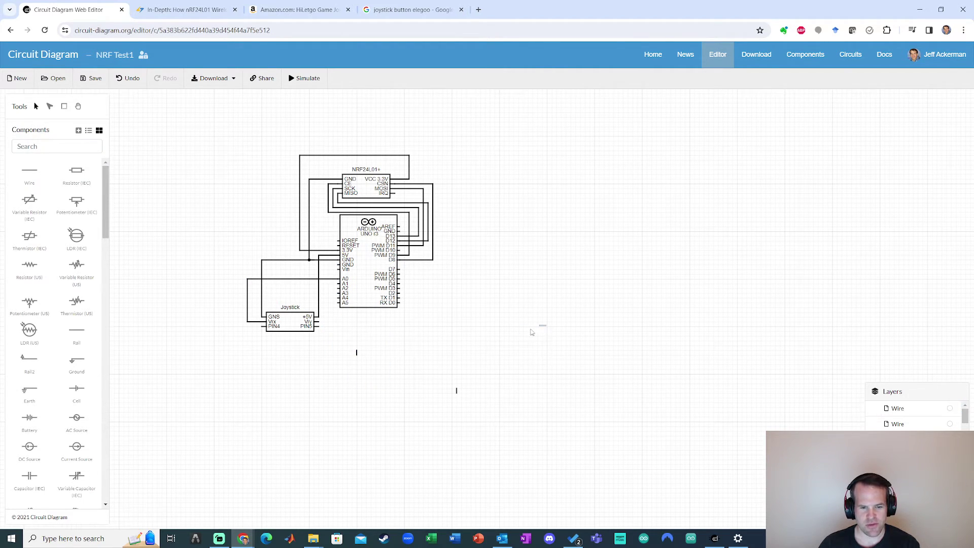
drag(546, 325, 335, 427)
drag(511, 317, 344, 415)
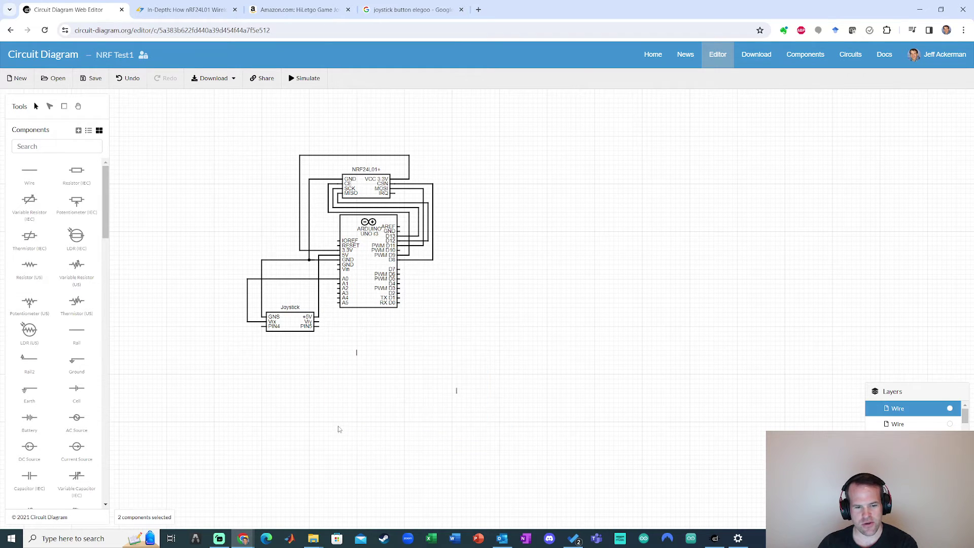
key(Delete)
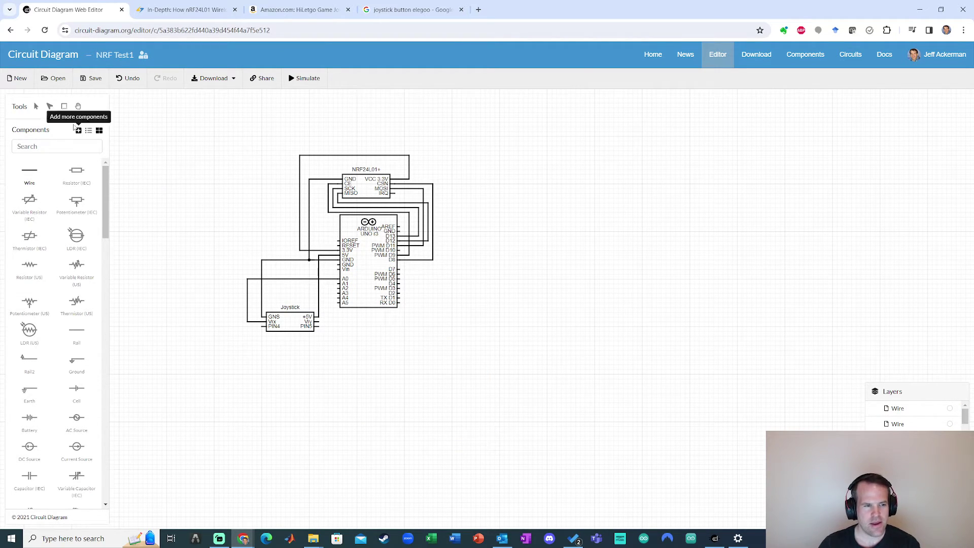
click(29, 172)
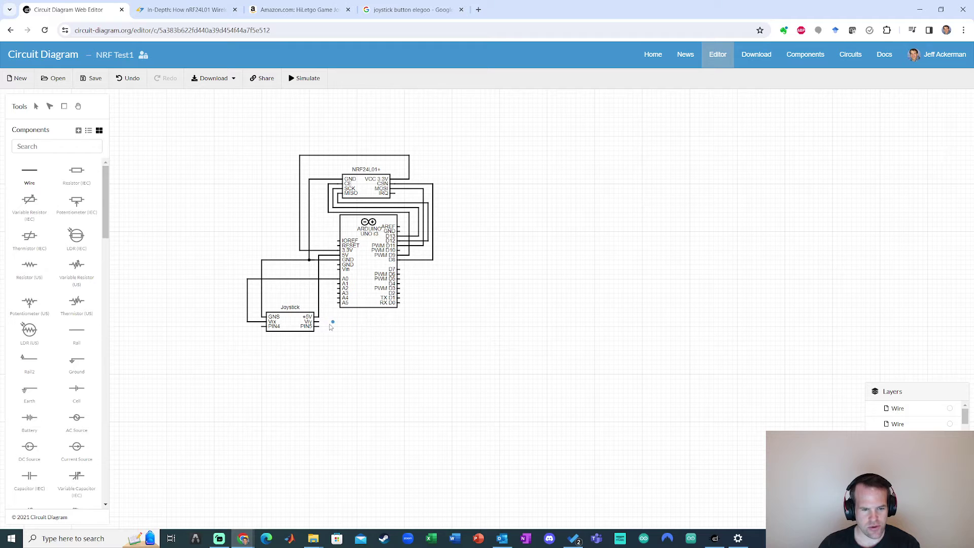
mouse_move(319, 323)
mouse_down()
mouse_move(330, 325)
mouse_move(324, 288)
mouse_move(339, 284)
mouse_up()
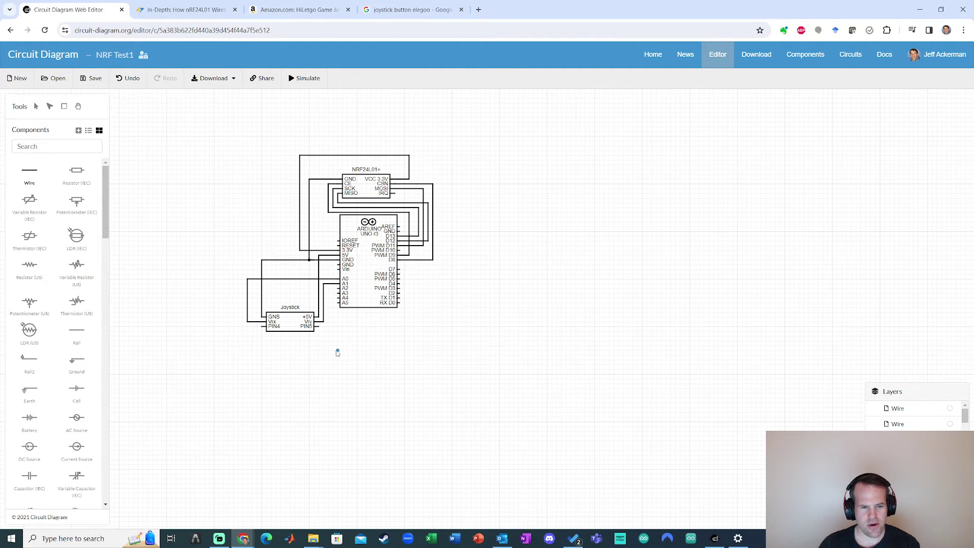
Set the Joystick's Pin 4 name to SW and clear its Pin 5 name.
click(36, 106)
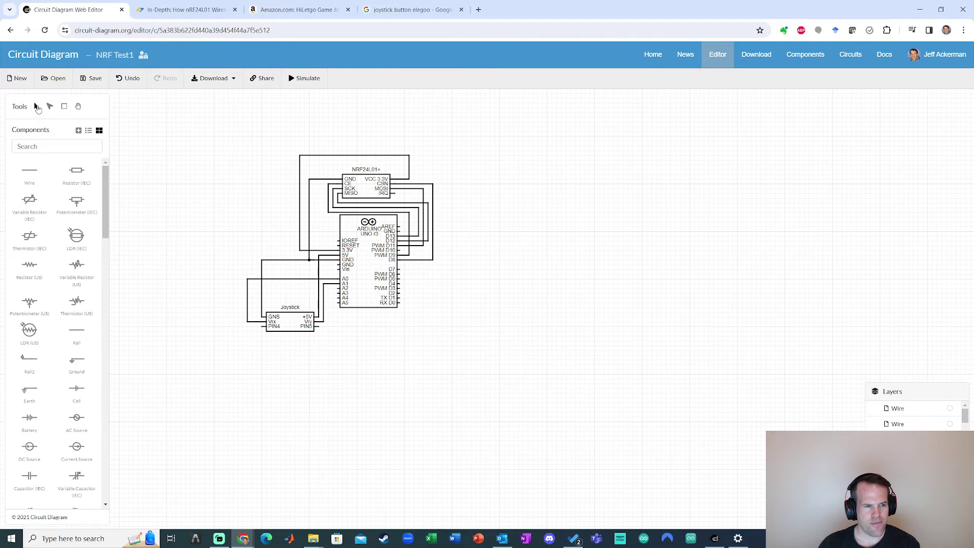
click(294, 327)
click(295, 328)
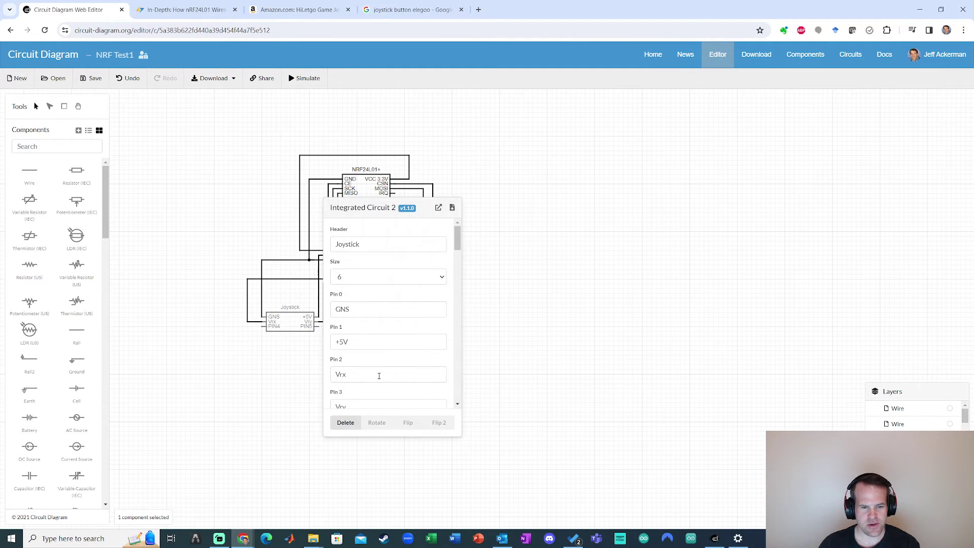
scroll(360, 388, down, 1)
double_click(358, 390)
text(SW)
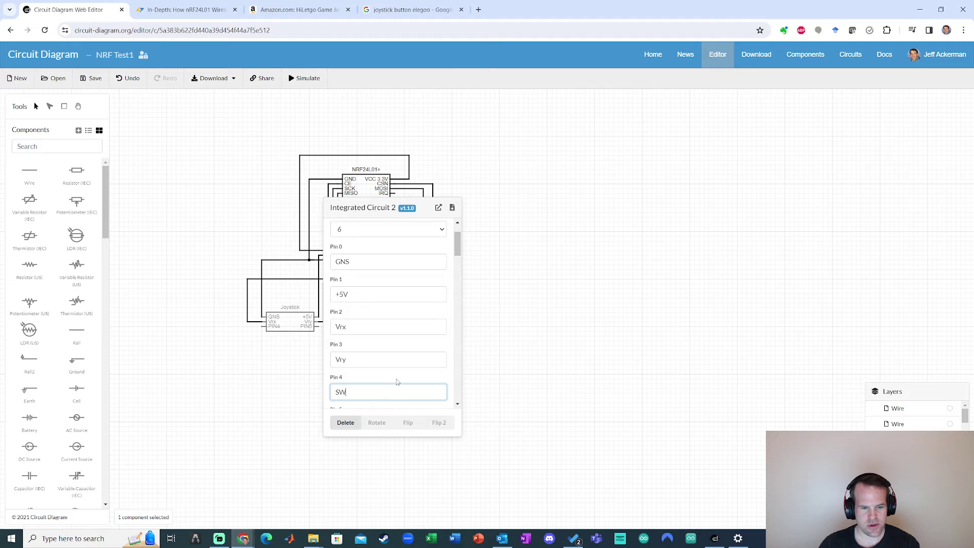
scroll(364, 378, down, 1)
double_click(365, 377)
key(BackSpace)
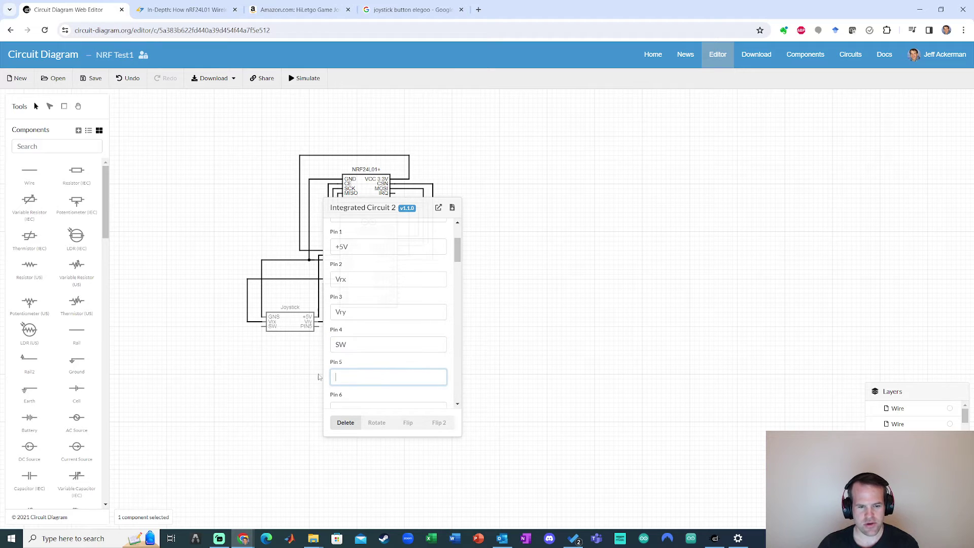
click(560, 370)
Remove the leftover PIN5 label by blanking the Pin 5 name and applying it.
click(290, 321)
scroll(365, 360, down, 3)
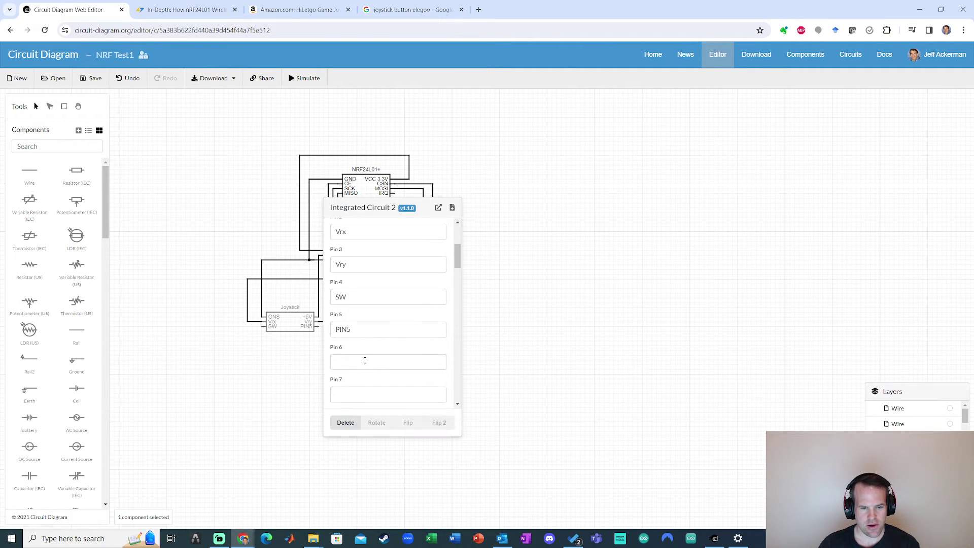
double_click(342, 329)
key(BackSpace)
click(513, 365)
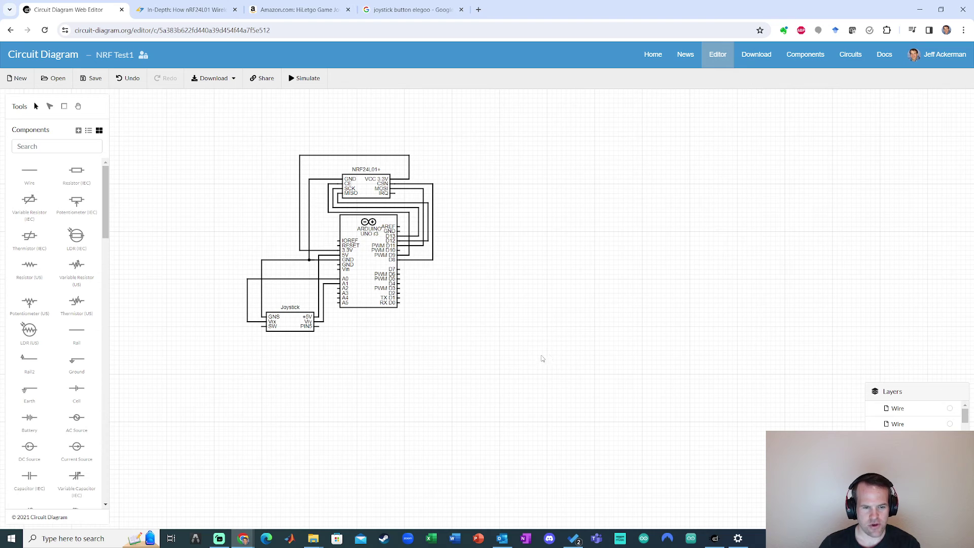
click(290, 321)
scroll(383, 357, down, 3)
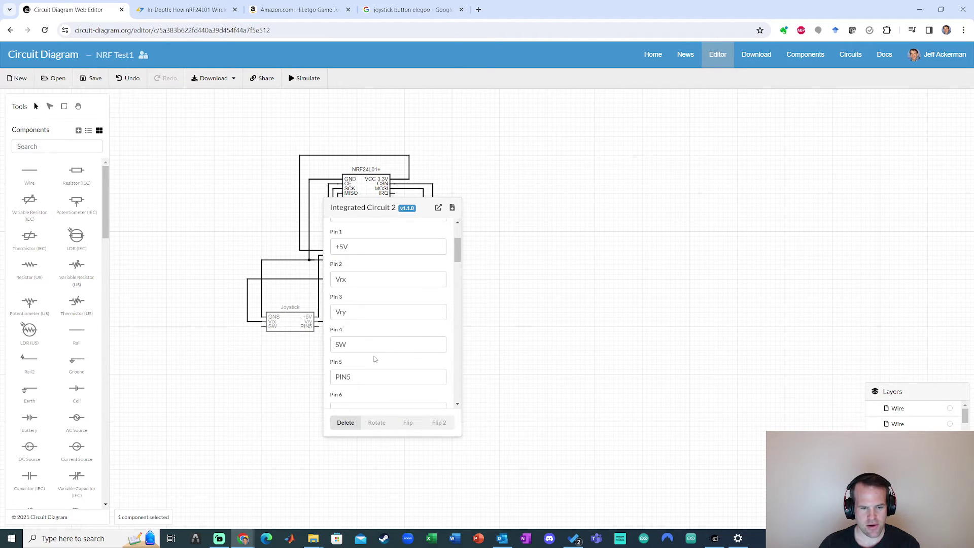
click(340, 324)
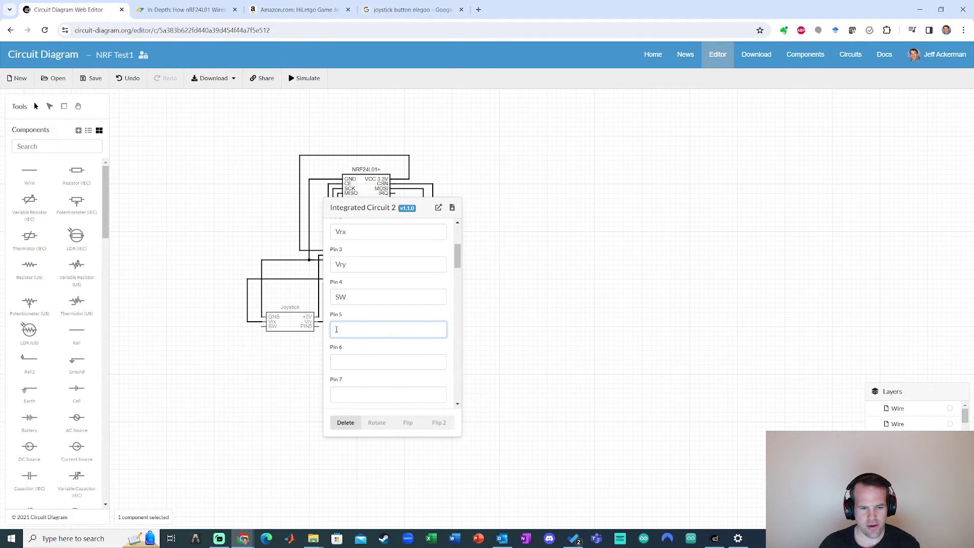
key(Return)
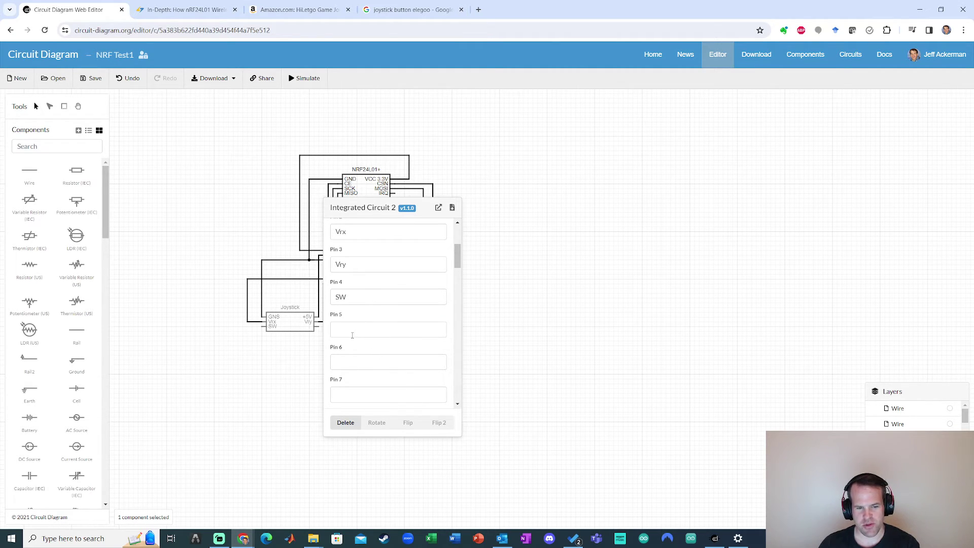
click(521, 373)
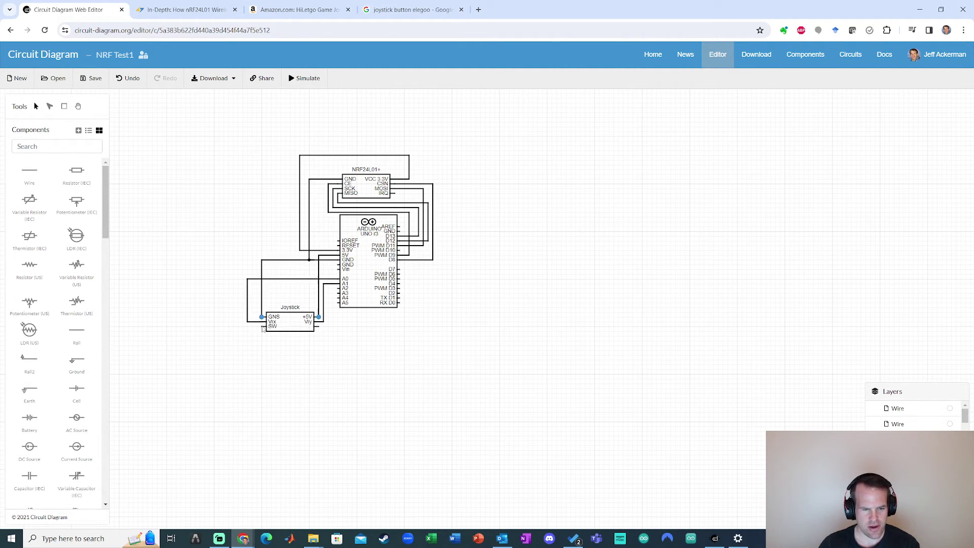
key(w)
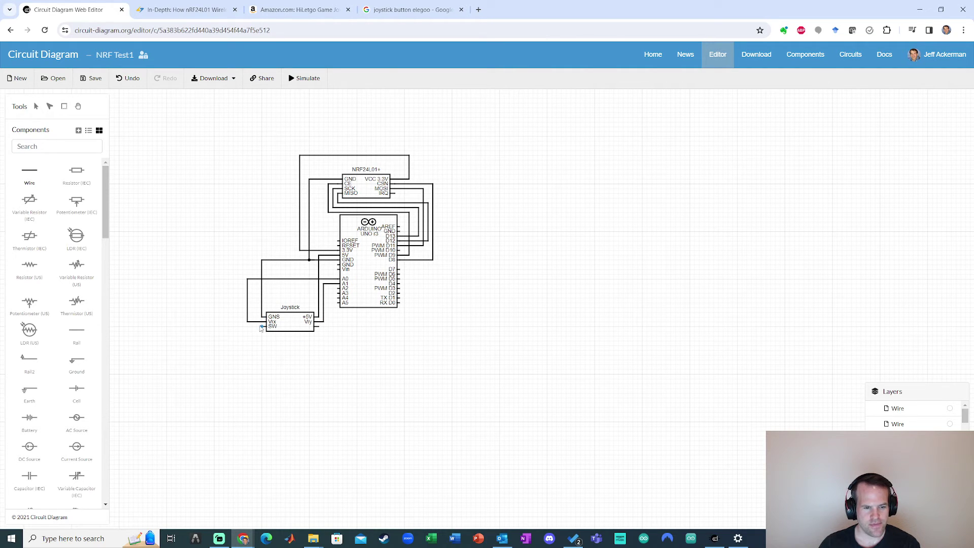
Route a wire from the Joystick's SW pin beneath the board to Arduino D2, then check both blocks' properties.
mouse_move(247, 327)
mouse_down()
mouse_move(247, 350)
mouse_move(404, 351)
mouse_up()
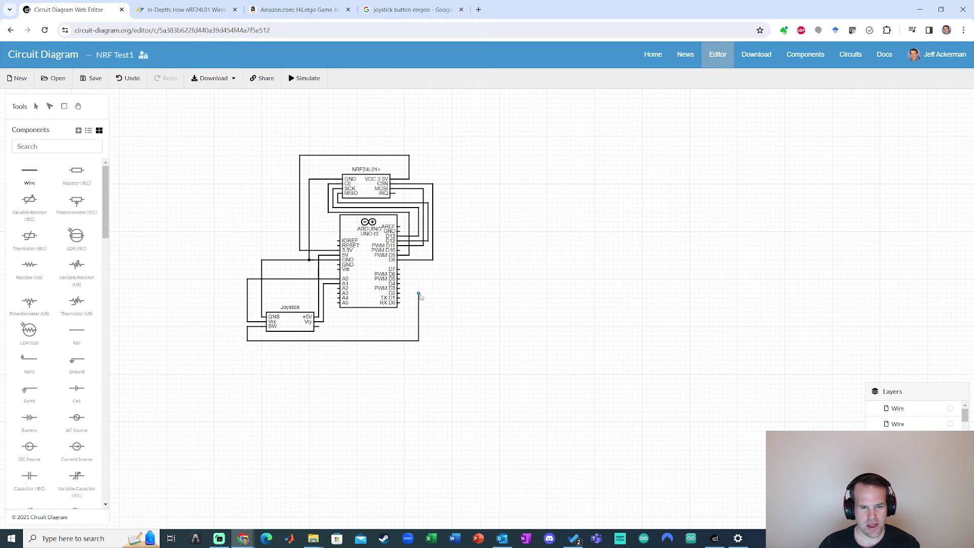
drag(418, 294, 399, 293)
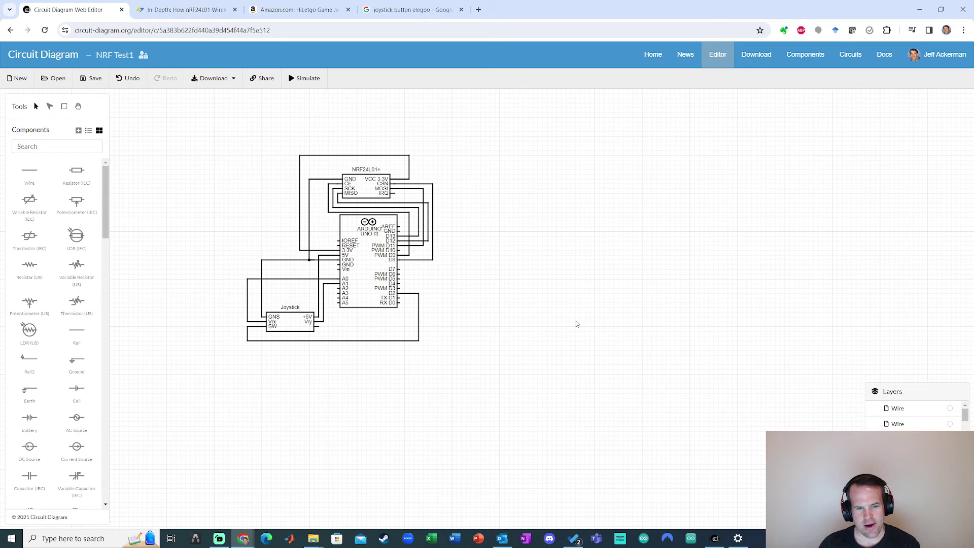
click(279, 321)
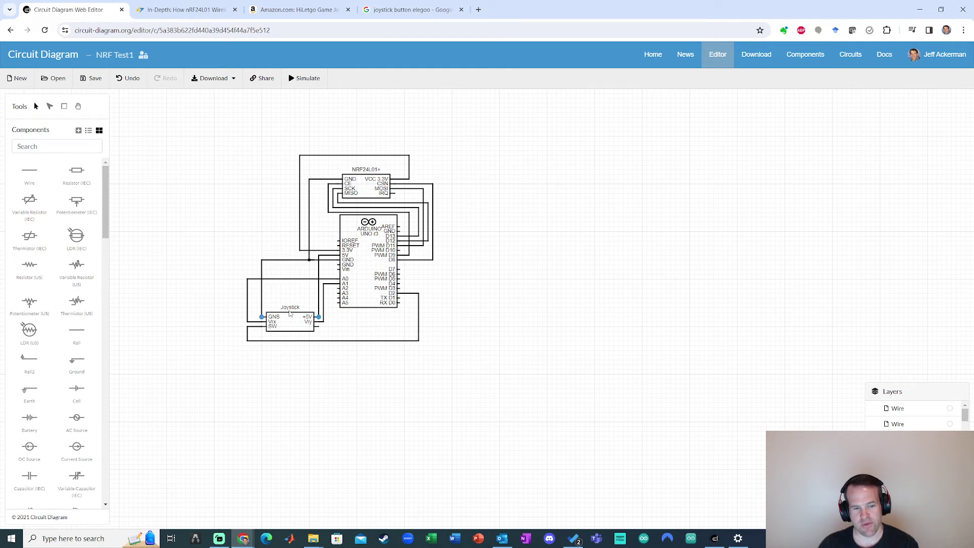
click(607, 351)
click(375, 185)
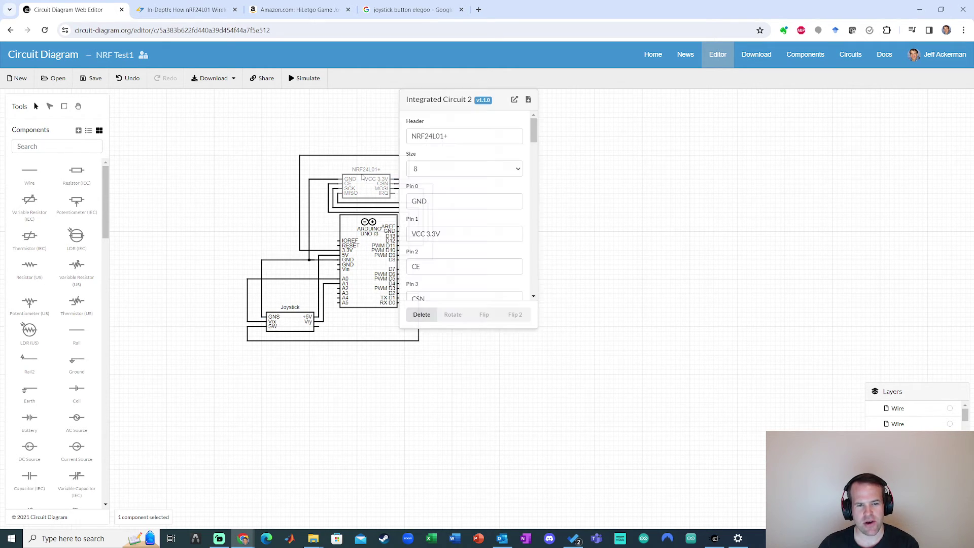
click(646, 254)
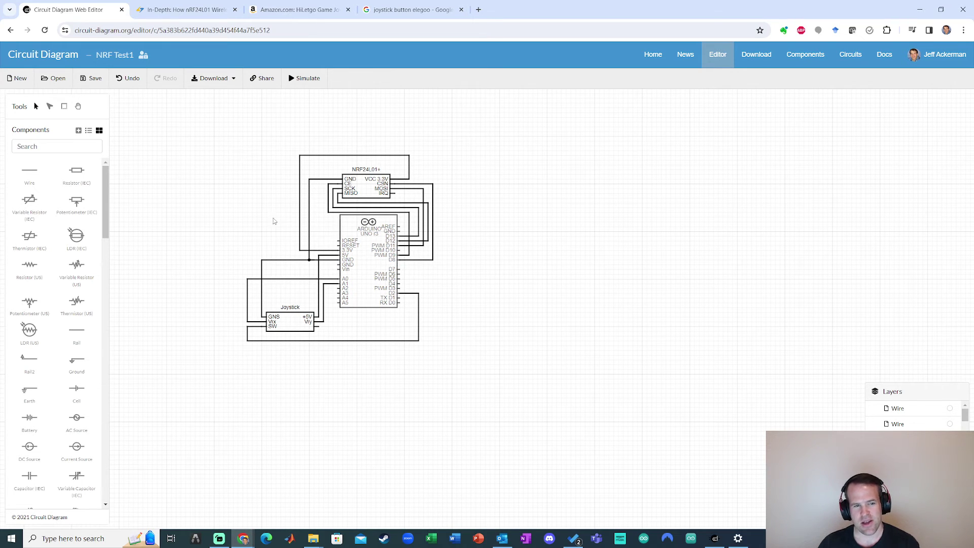
Save the NRF Test1 circuit, then return to it from the Open page.
drag(493, 126, 181, 373)
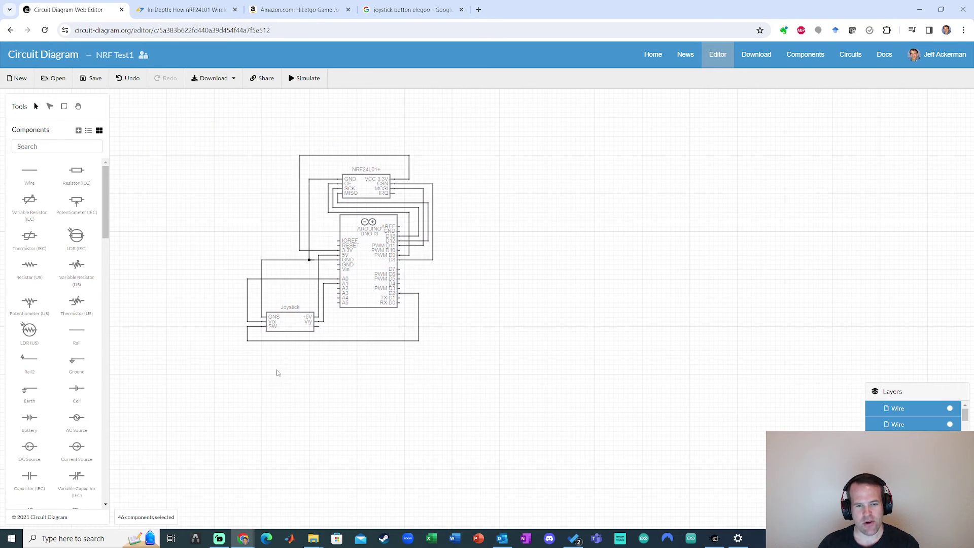
click(227, 150)
click(92, 78)
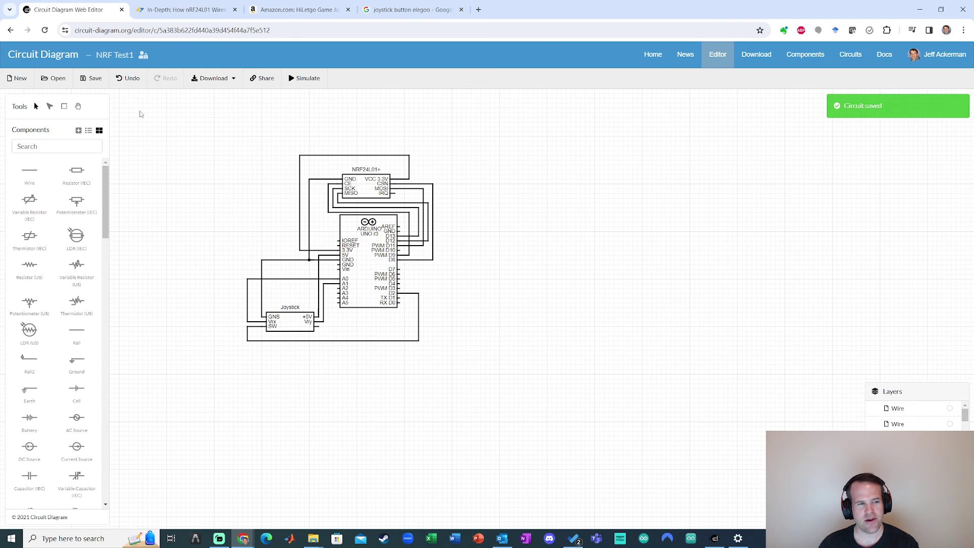
click(51, 79)
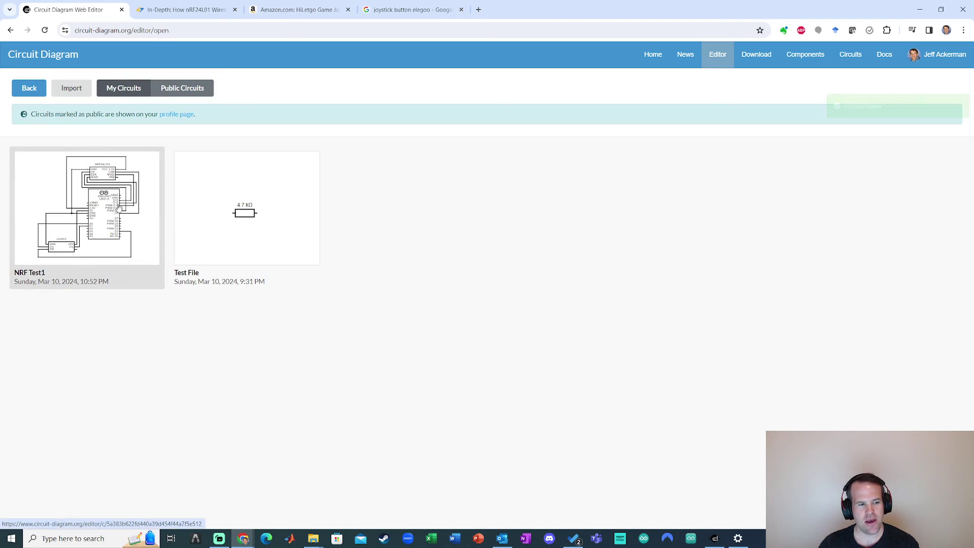
click(30, 89)
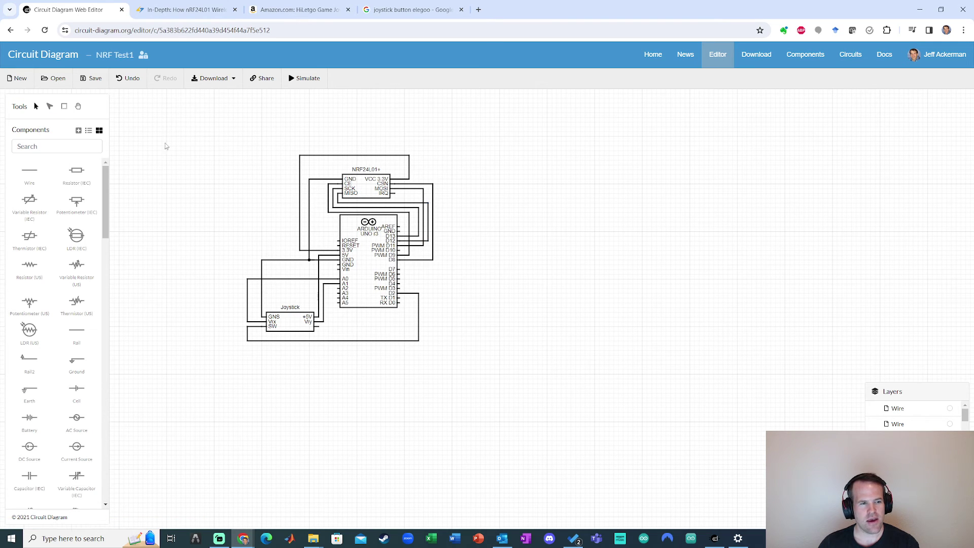
Download the schematic as a PNG image and open the resulting circuit (2).png.
click(211, 78)
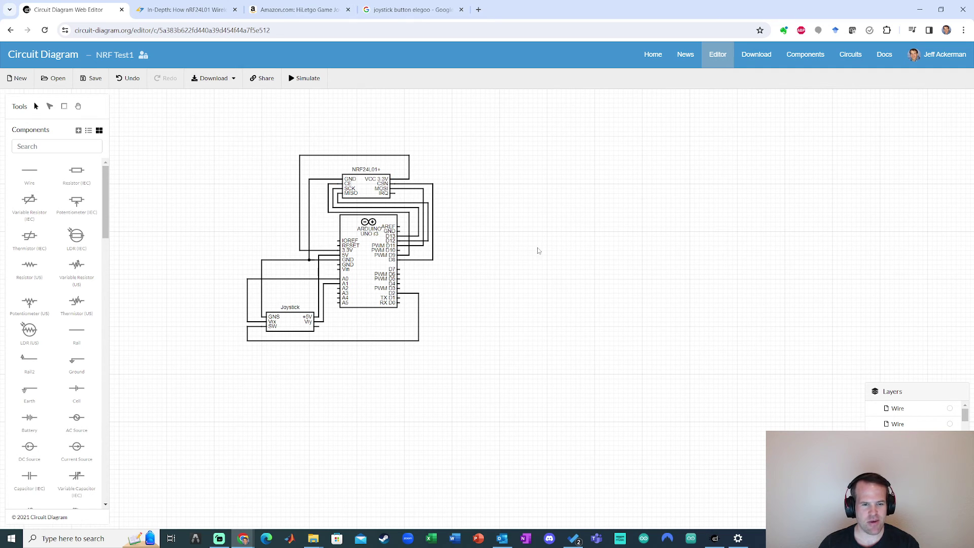
ctrl+scroll(269, 222, up, 1)
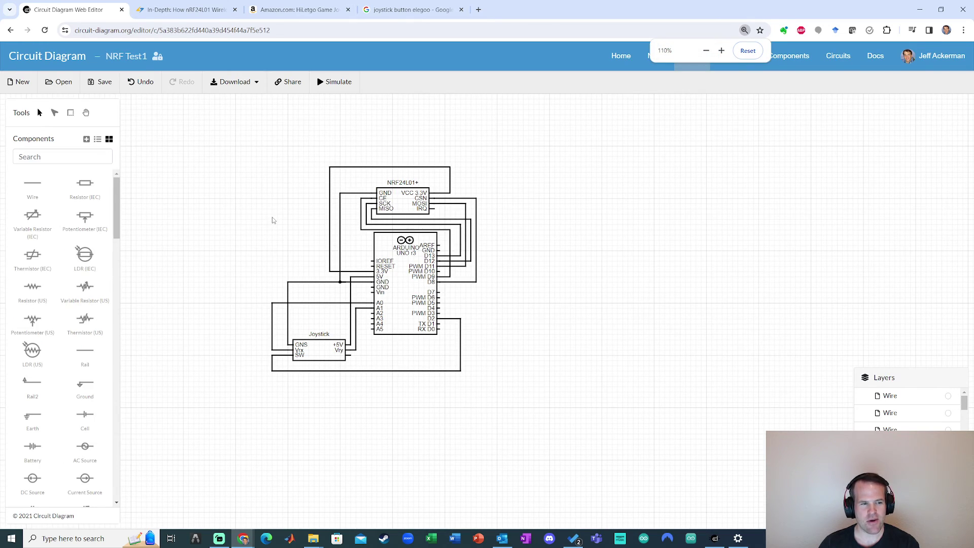
ctrl+scroll(273, 219, down, 1)
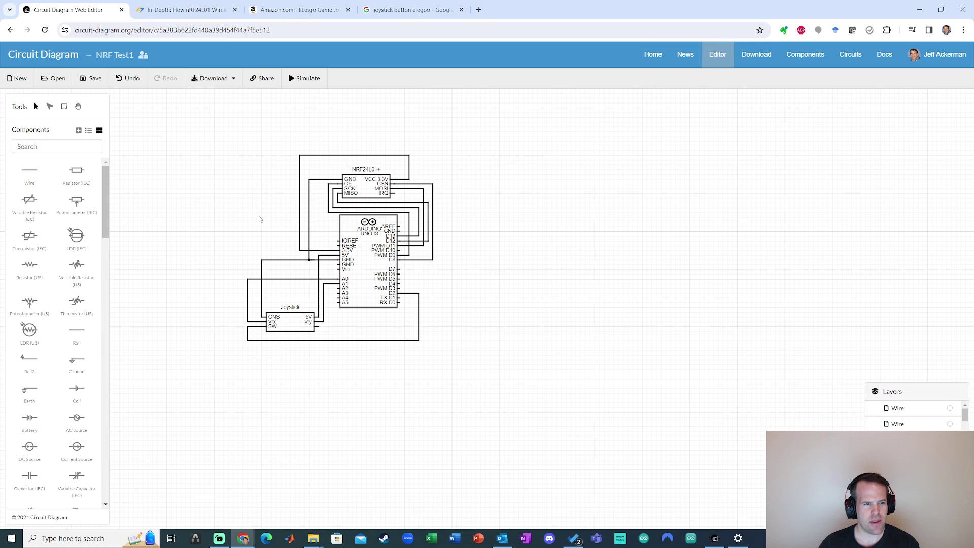
click(213, 78)
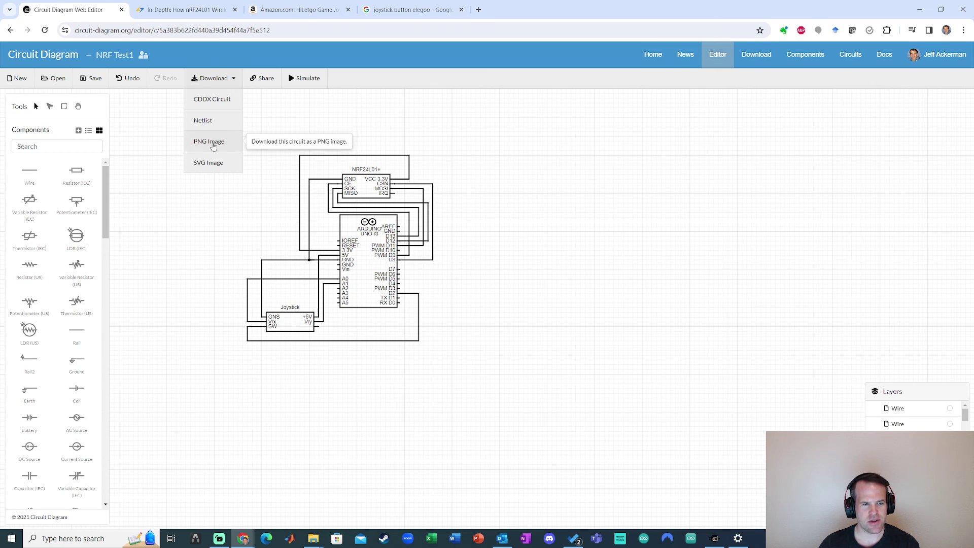
click(211, 175)
click(208, 81)
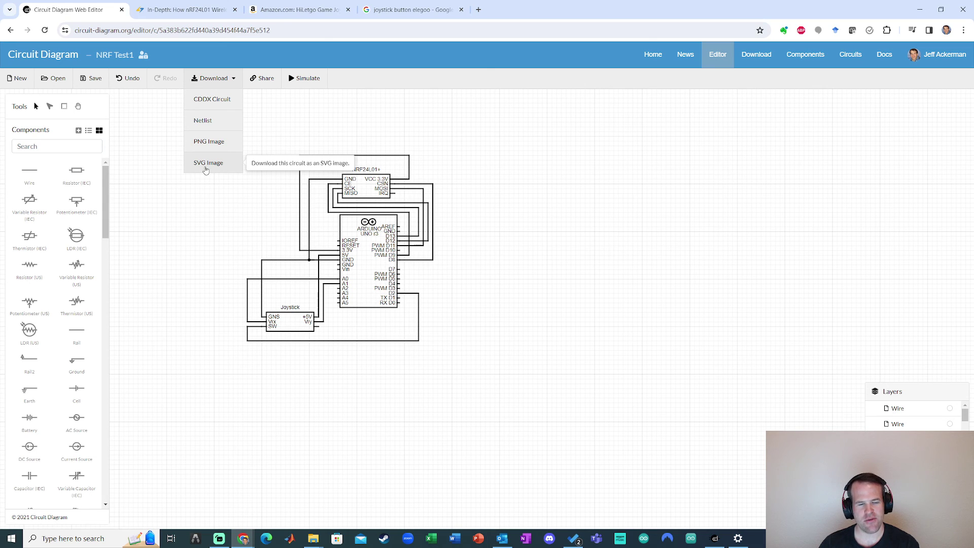
click(213, 144)
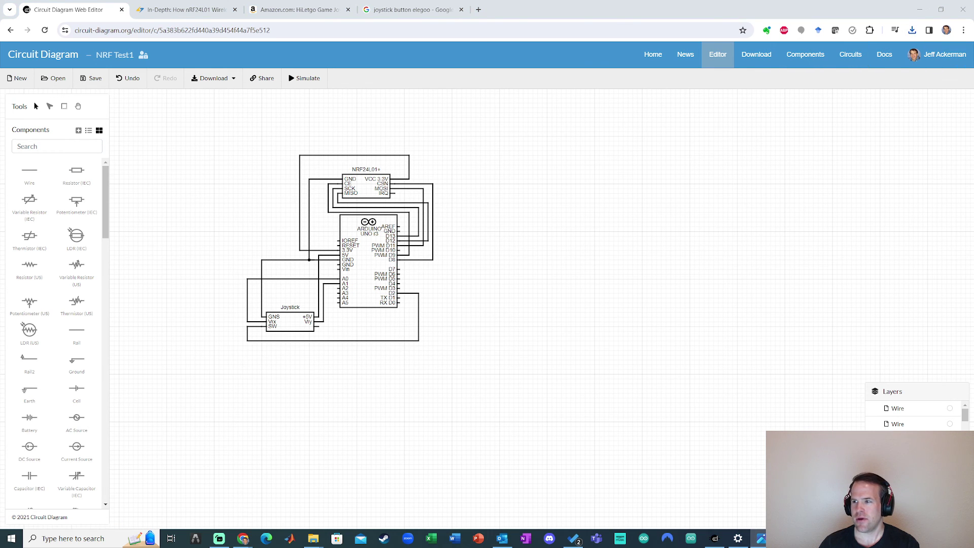
click(760, 538)
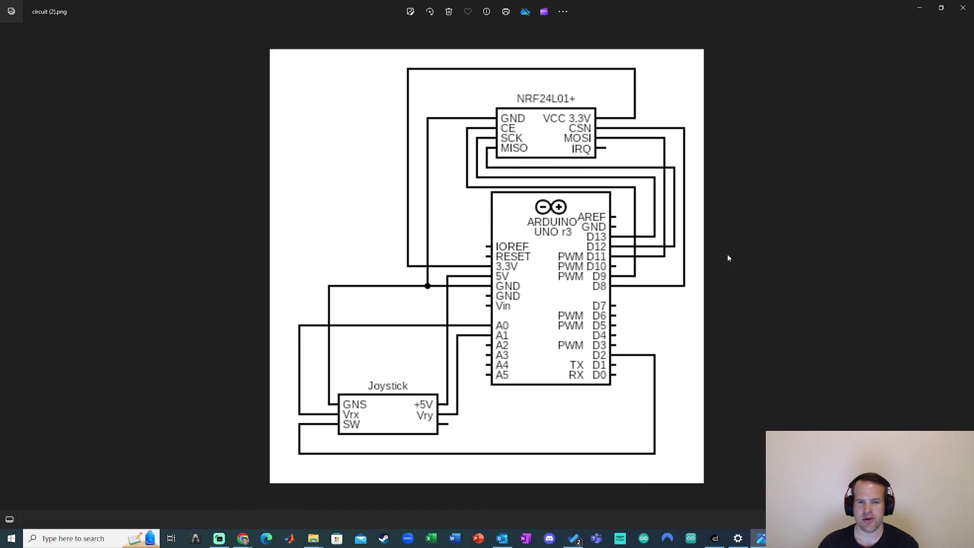
Zoom into circuit (2).png in Photos to check the schematic labels, then close the viewer.
scroll(584, 248, up, 1)
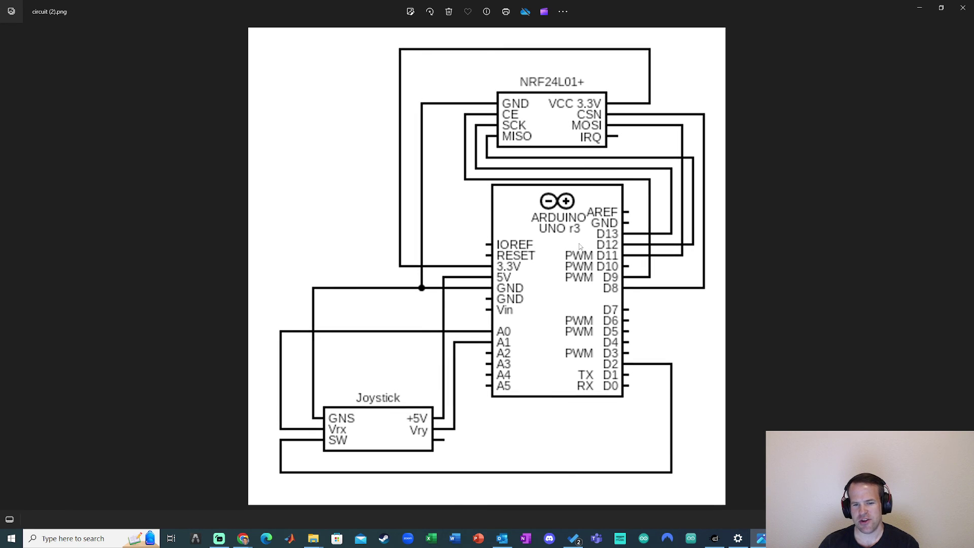
scroll(579, 246, up, 4)
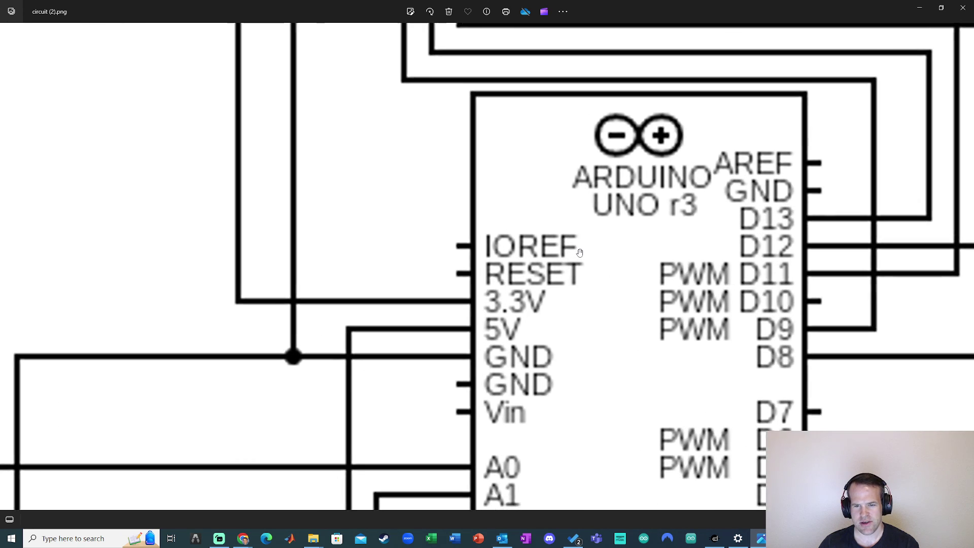
scroll(578, 248, up, 3)
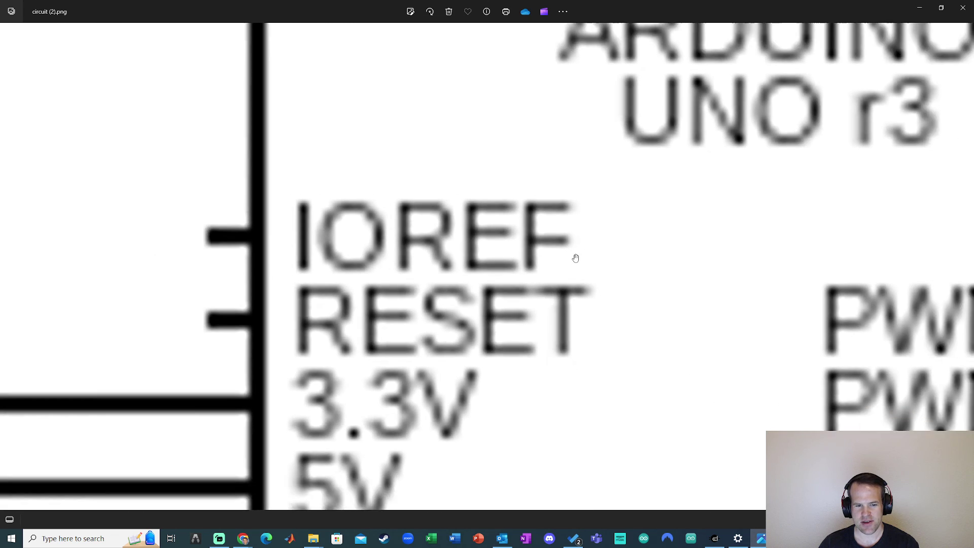
scroll(575, 257, down, 3)
scroll(573, 260, down, 3)
scroll(571, 256, up, 3)
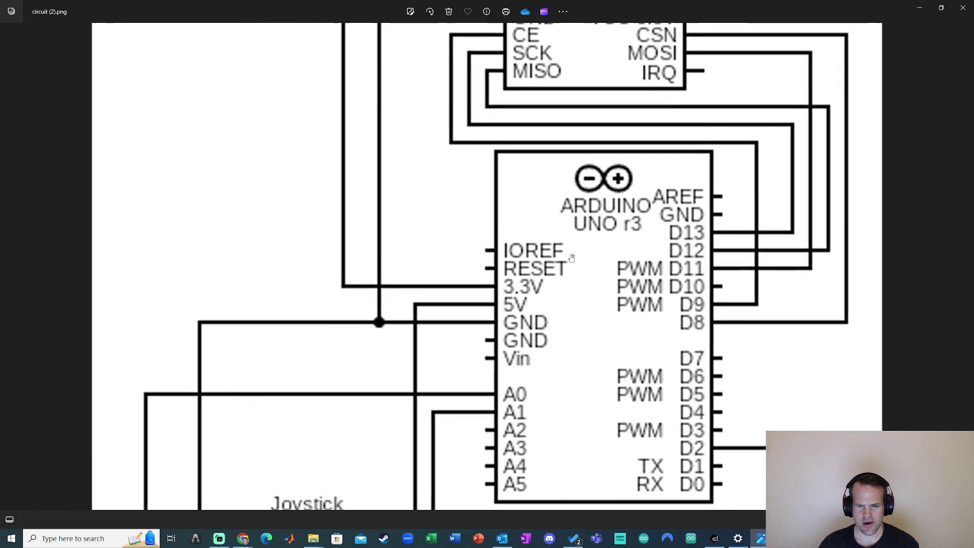
scroll(570, 254, down, 3)
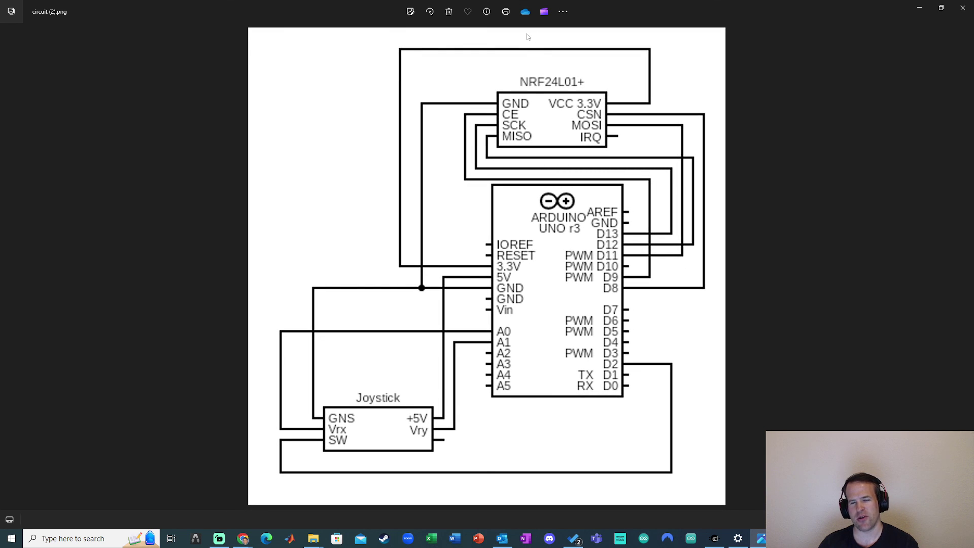
scroll(549, 157, down, 1)
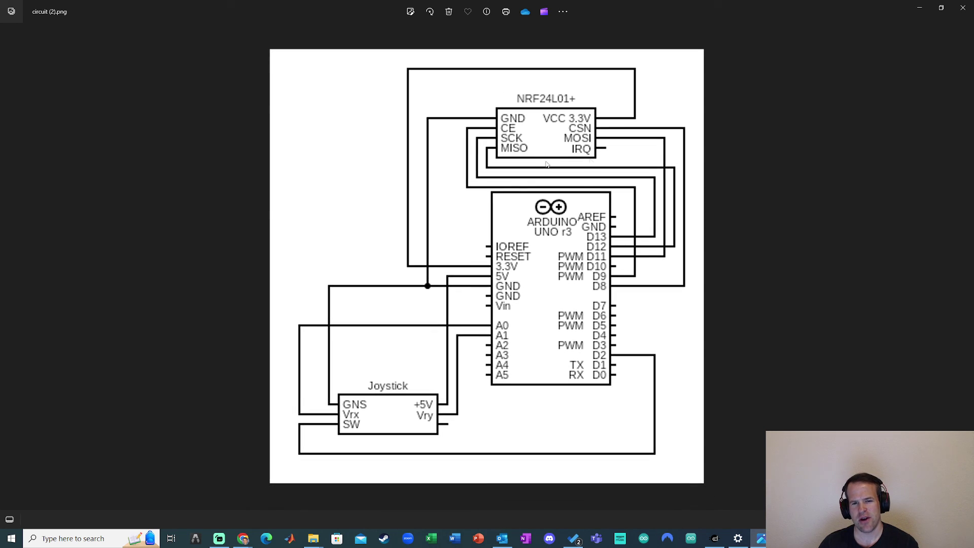
click(962, 8)
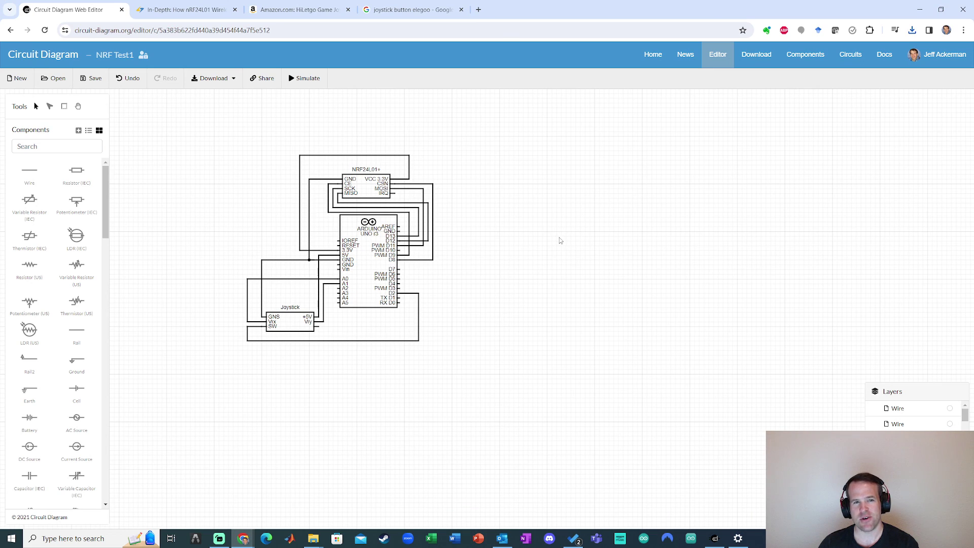